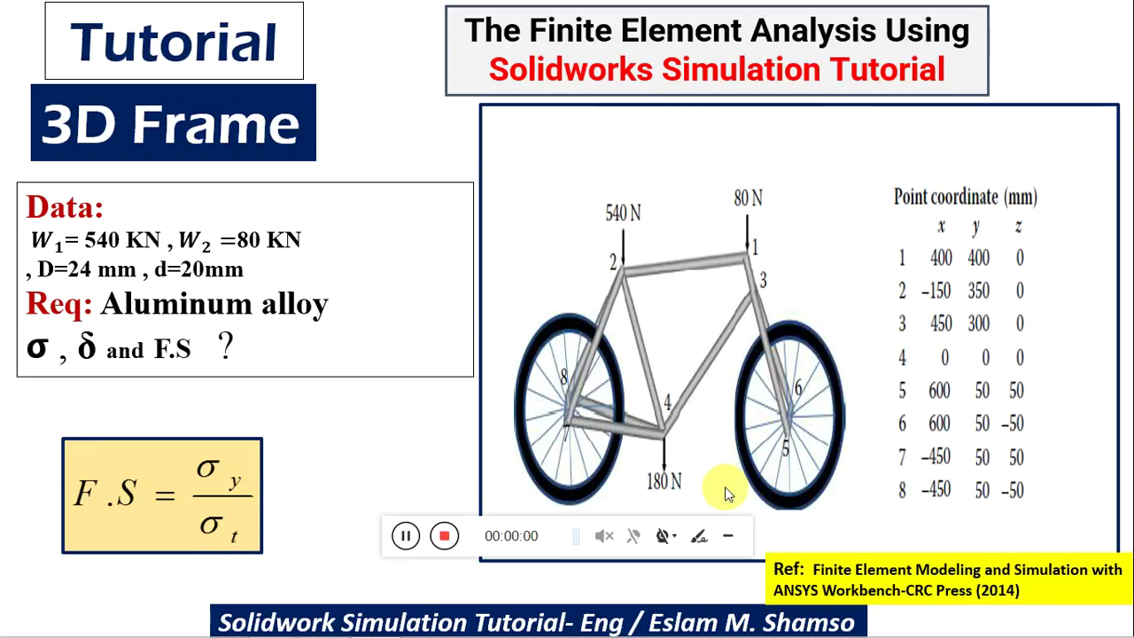
# - Switch to the slideshow pen and underline the 'Tutorial' and '3D Frame' titles in red ink
pyautogui.click(733, 549)
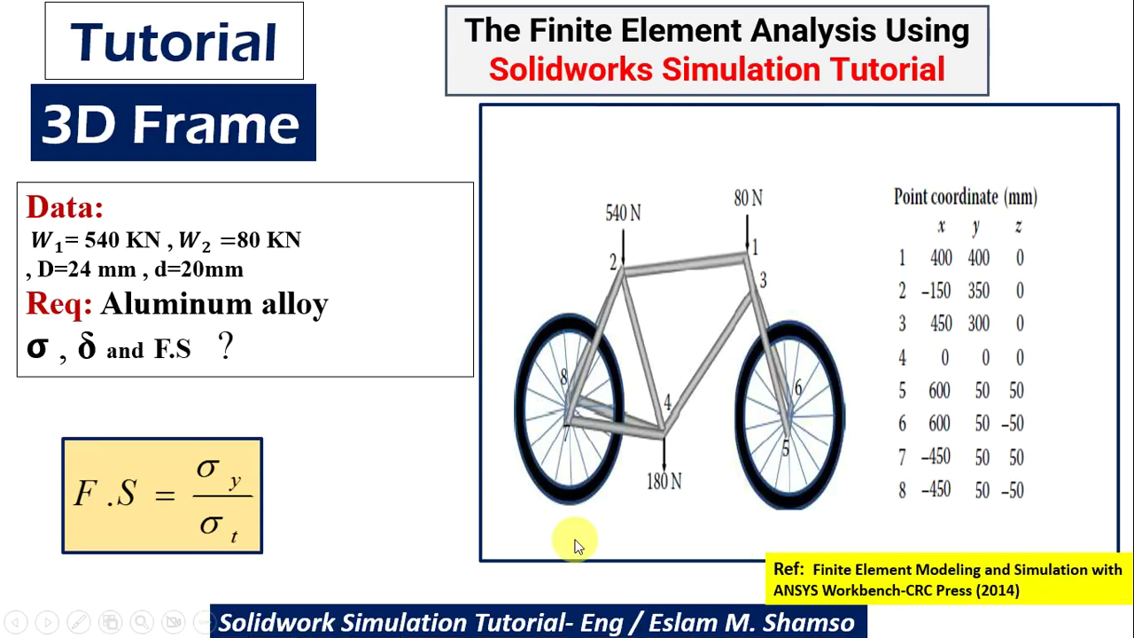
pyautogui.click(78, 622)
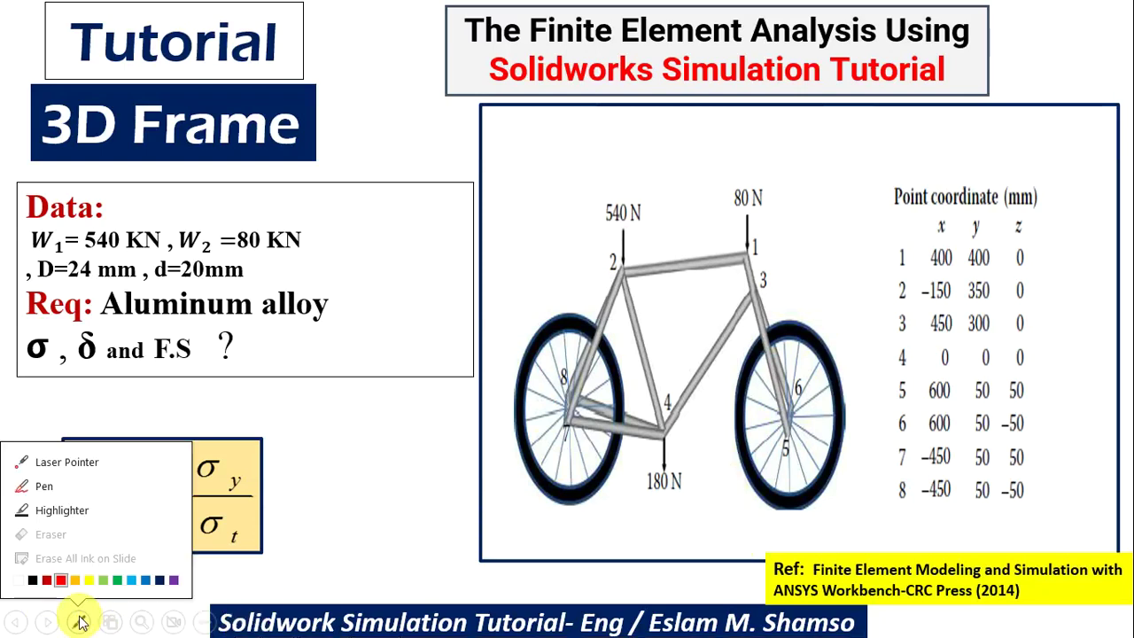
pyautogui.click(70, 489)
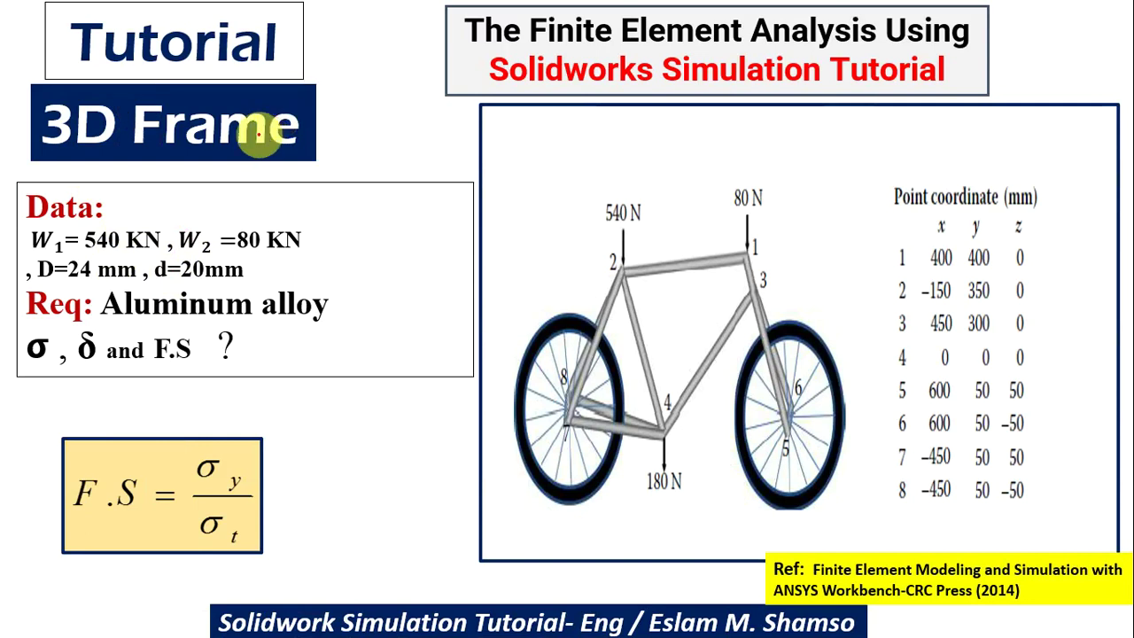
pyautogui.moveTo(82, 71); pyautogui.dragTo(232, 68)
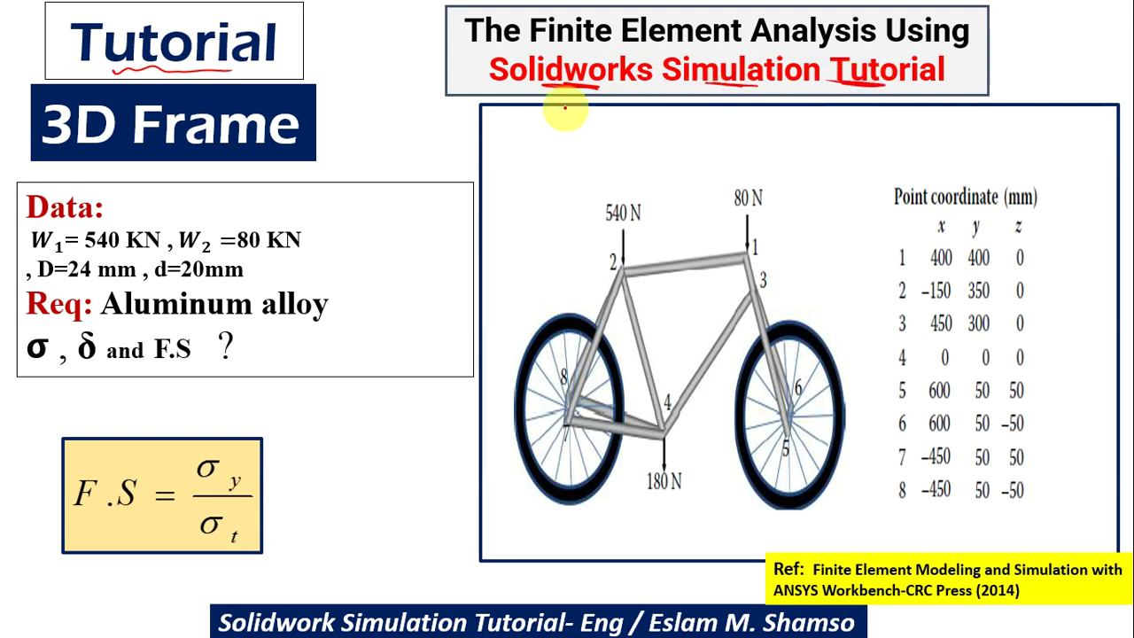
pyautogui.moveTo(60, 163); pyautogui.dragTo(252, 163)
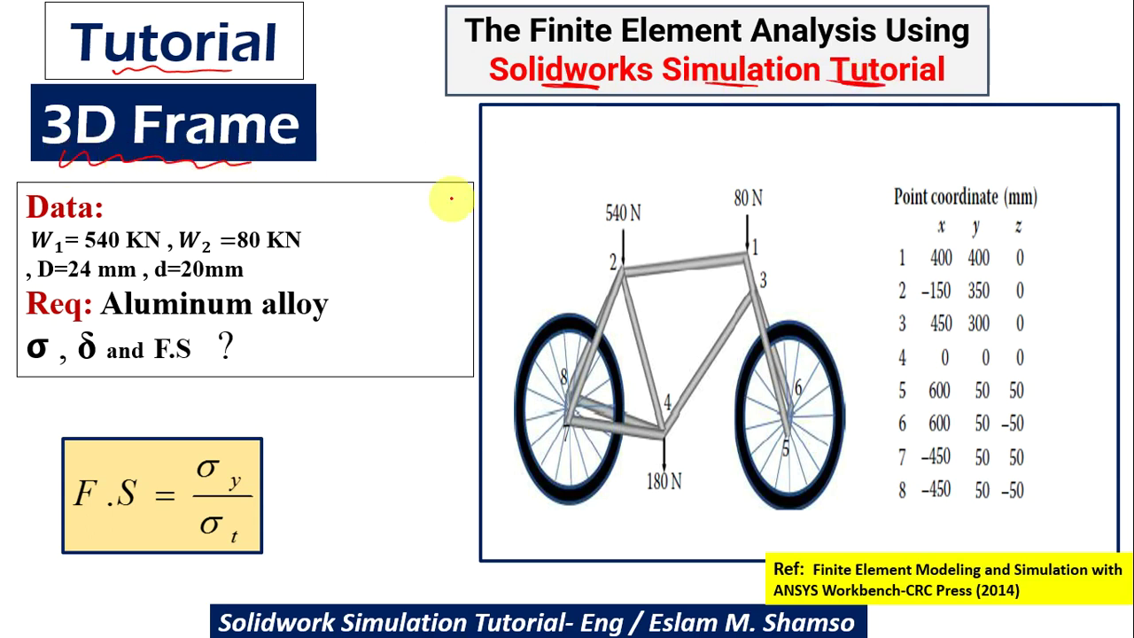
# - Draw an arrow to node 2, circle the coordinate table, and note node 1 as (400,400,0)
pyautogui.moveTo(499, 233)
pyautogui.mouseDown()
pyautogui.moveTo(544, 220)
pyautogui.moveTo(581, 276)
pyautogui.mouseUp()
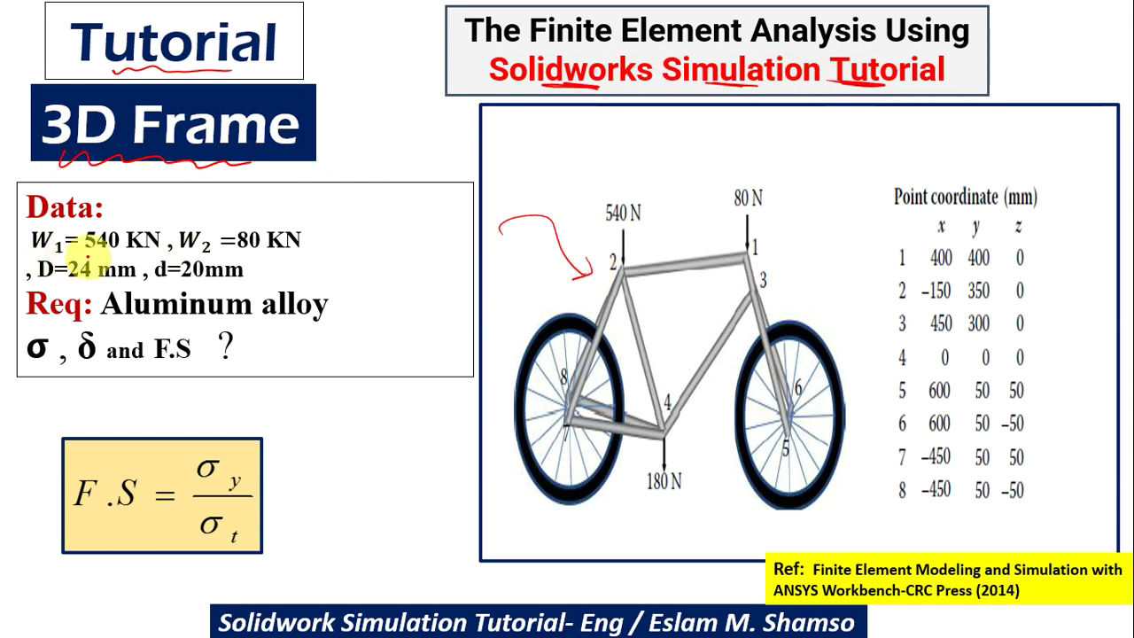
pyautogui.moveTo(1058, 215)
pyautogui.mouseDown()
pyautogui.moveTo(892, 213)
pyautogui.moveTo(1014, 223)
pyautogui.mouseUp()
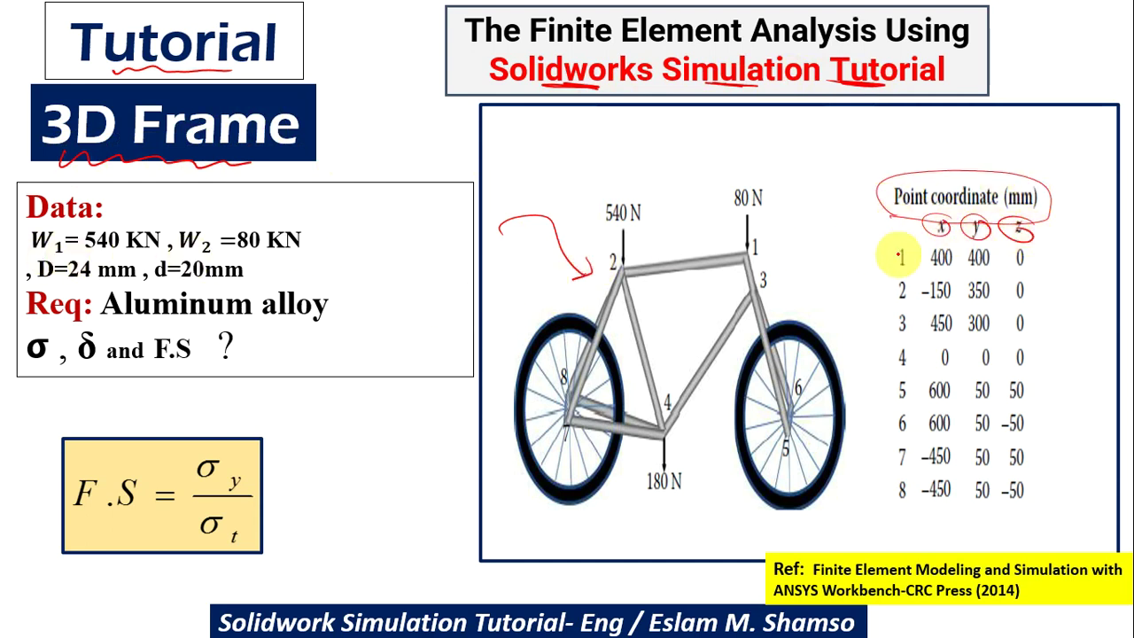
pyautogui.moveTo(888, 250); pyautogui.dragTo(874, 474)
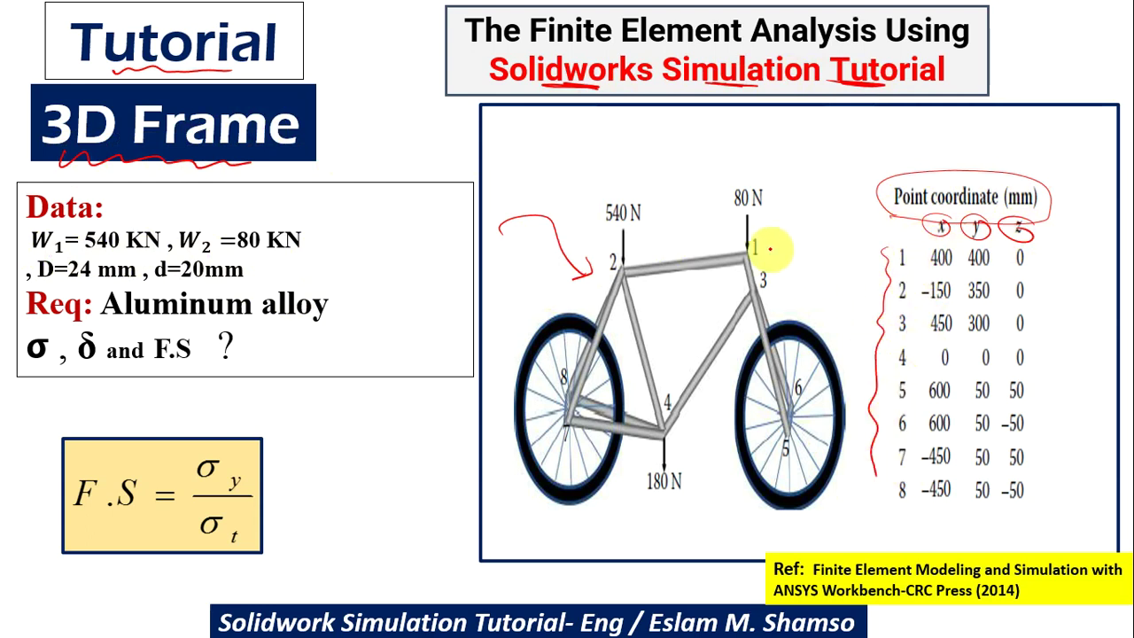
pyautogui.moveTo(740, 257); pyautogui.dragTo(790, 241)
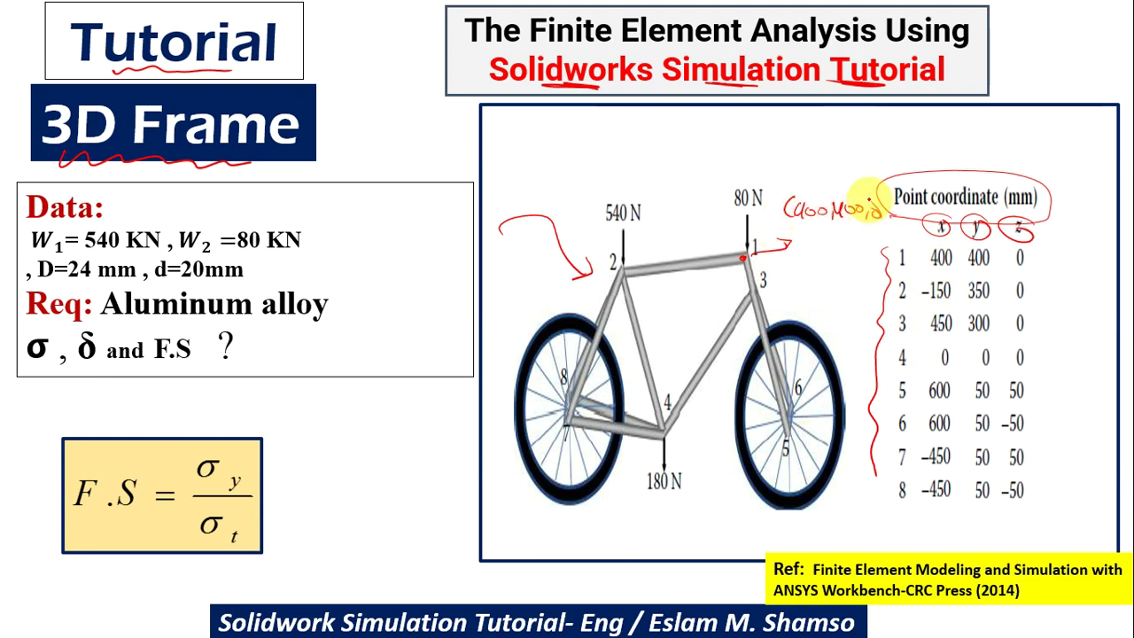
pyautogui.moveTo(873, 229); pyautogui.dragTo(780, 232)
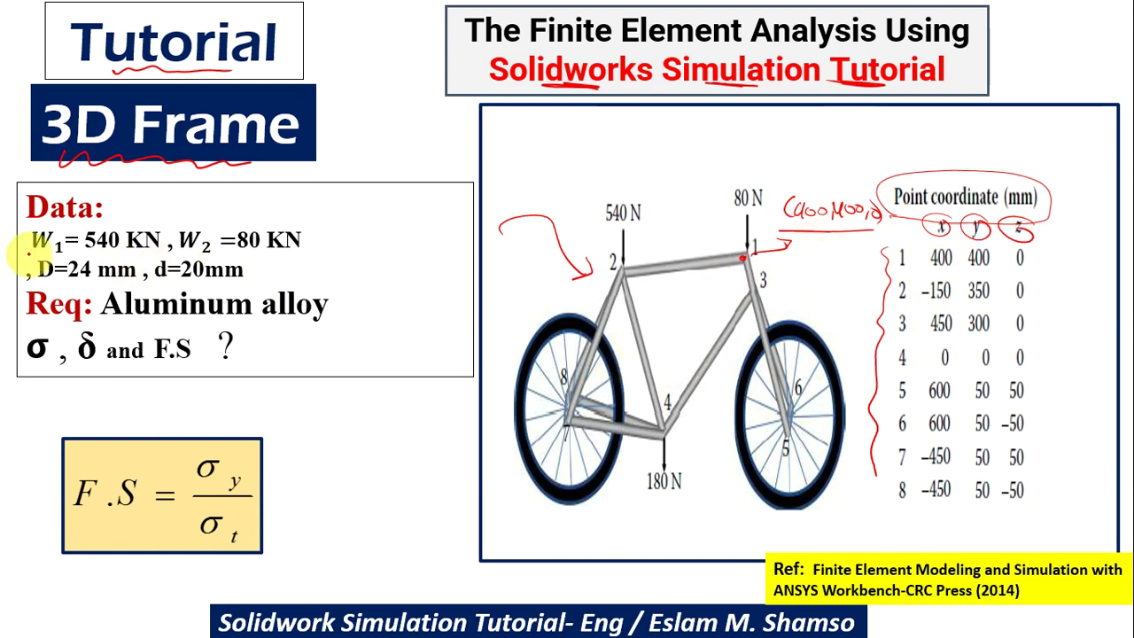
pyautogui.moveTo(85, 255); pyautogui.dragTo(120, 255)
# - Underline the loads, circle the 540 N, 80 N and 180 N labels, and underline D and d
pyautogui.moveTo(228, 255); pyautogui.dragTo(276, 254)
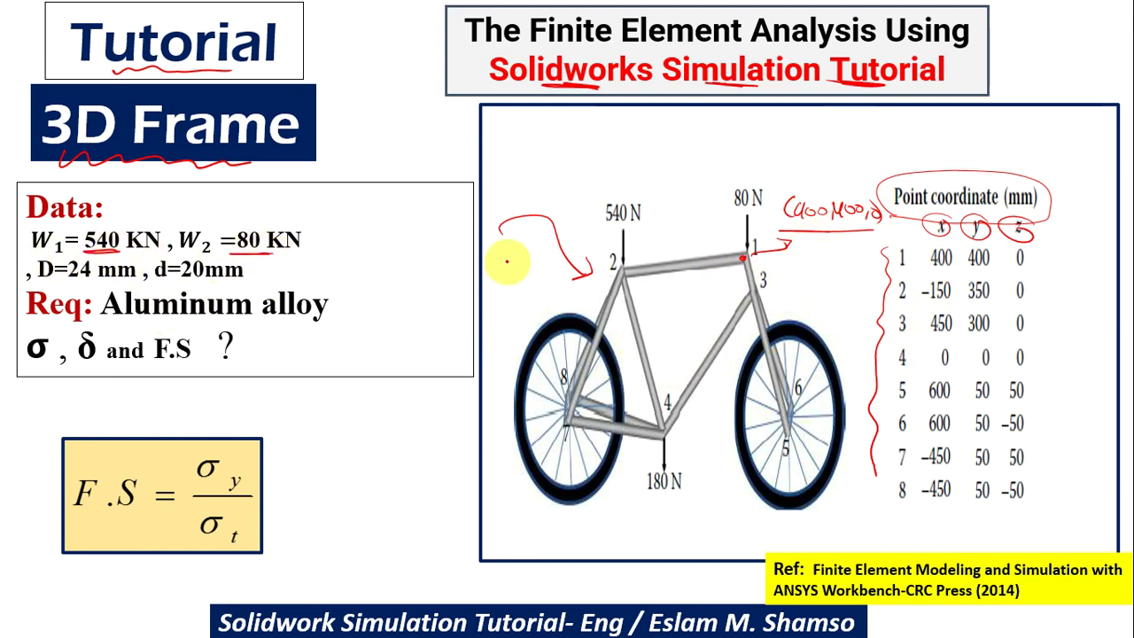
pyautogui.moveTo(646, 214); pyautogui.dragTo(643, 222)
pyautogui.moveTo(768, 188); pyautogui.dragTo(769, 196)
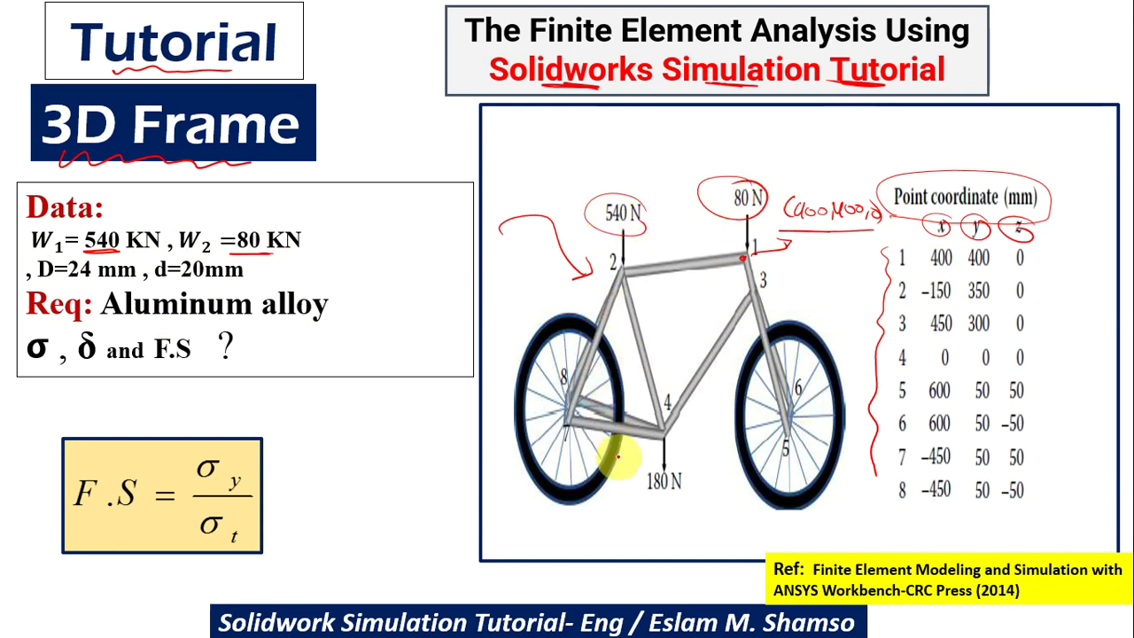
pyautogui.moveTo(703, 465); pyautogui.dragTo(691, 450)
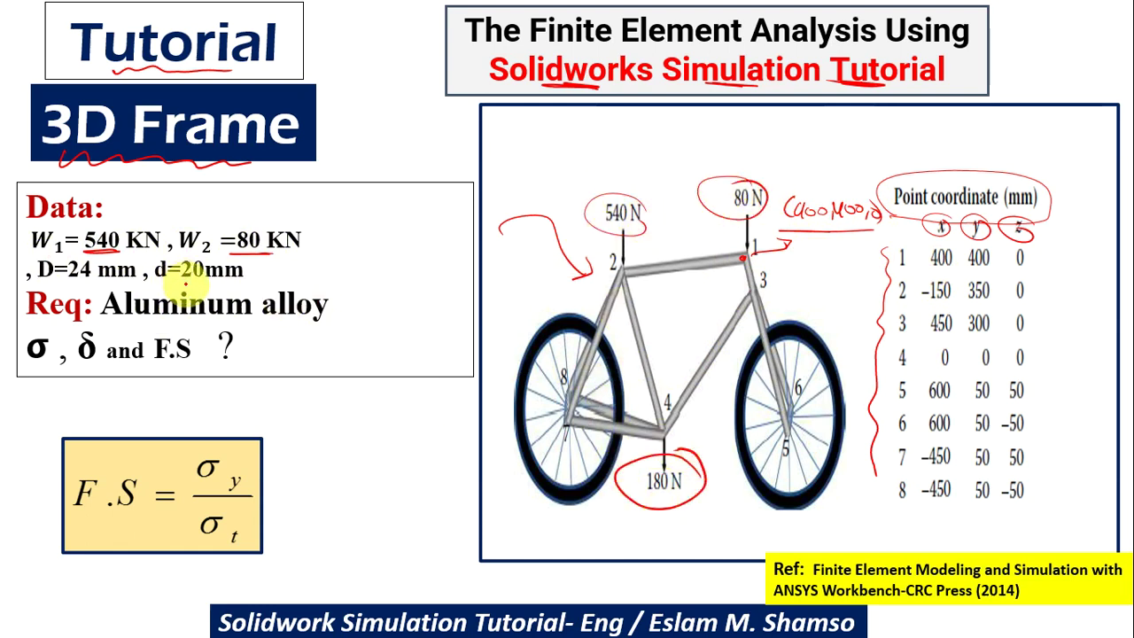
pyautogui.moveTo(188, 283); pyautogui.dragTo(88, 287)
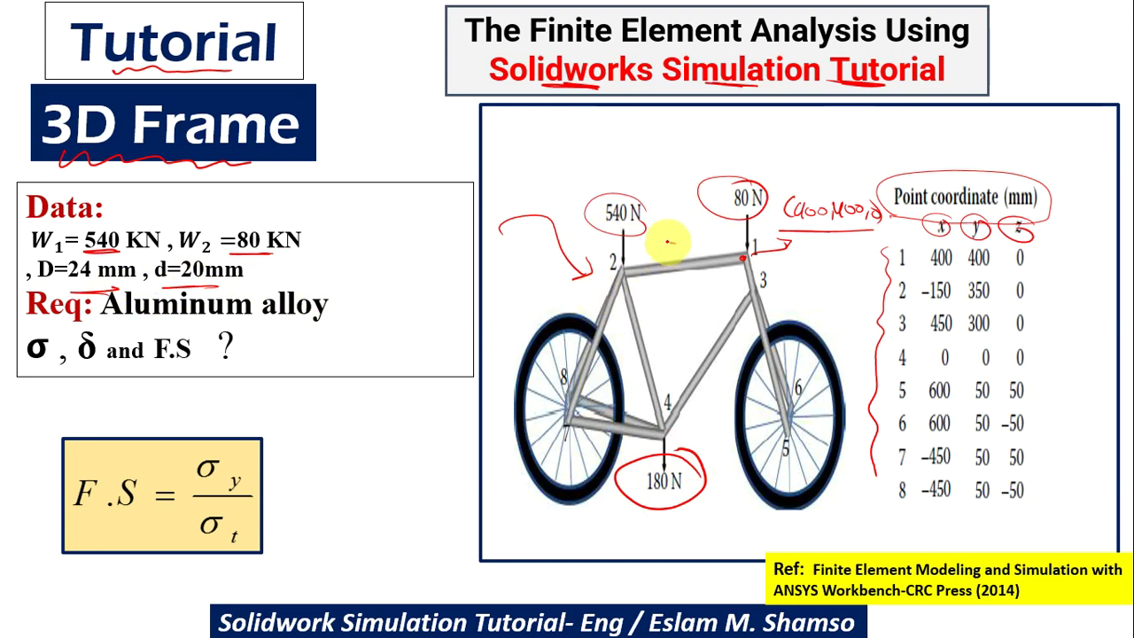
# - Sketch the top tube's cross-section with a leader and label its Φ24 outer diameter
pyautogui.moveTo(660, 250); pyautogui.dragTo(660, 281)
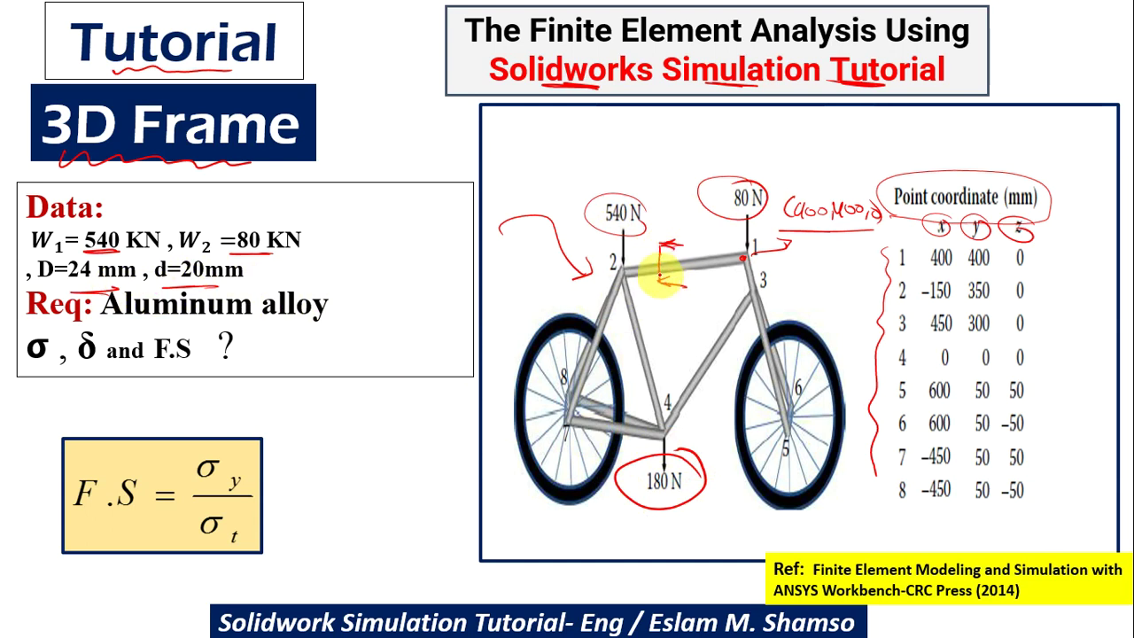
pyautogui.moveTo(654, 262)
pyautogui.mouseDown()
pyautogui.moveTo(621, 255)
pyautogui.moveTo(552, 177)
pyautogui.moveTo(499, 151)
pyautogui.moveTo(547, 151)
pyautogui.mouseUp()
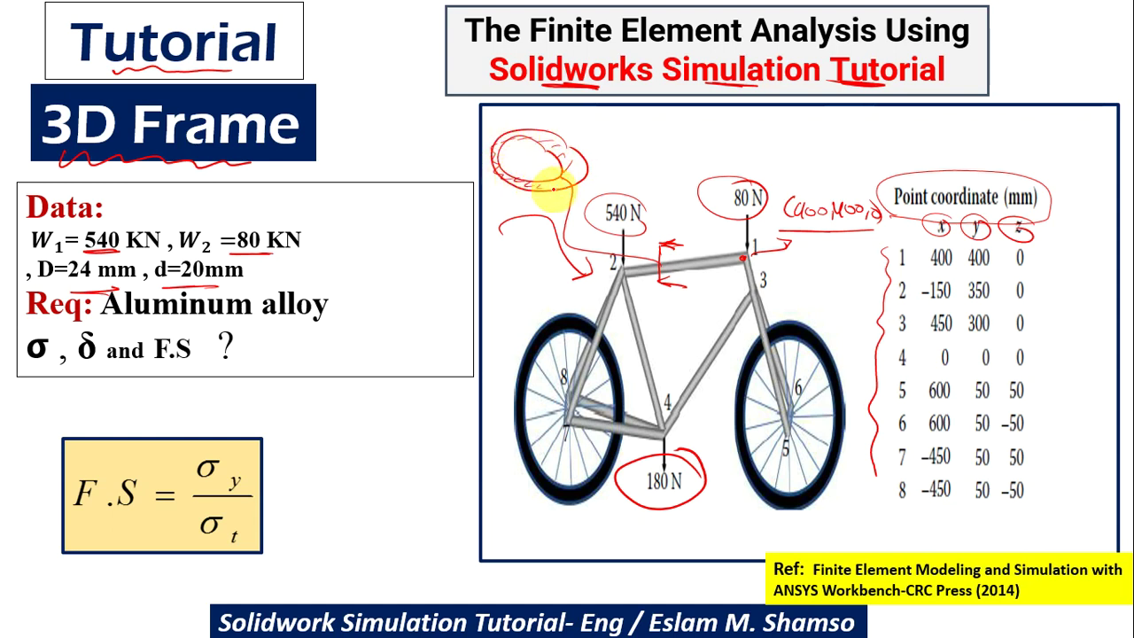
pyautogui.moveTo(577, 139); pyautogui.dragTo(652, 140)
pyautogui.click(615, 133)
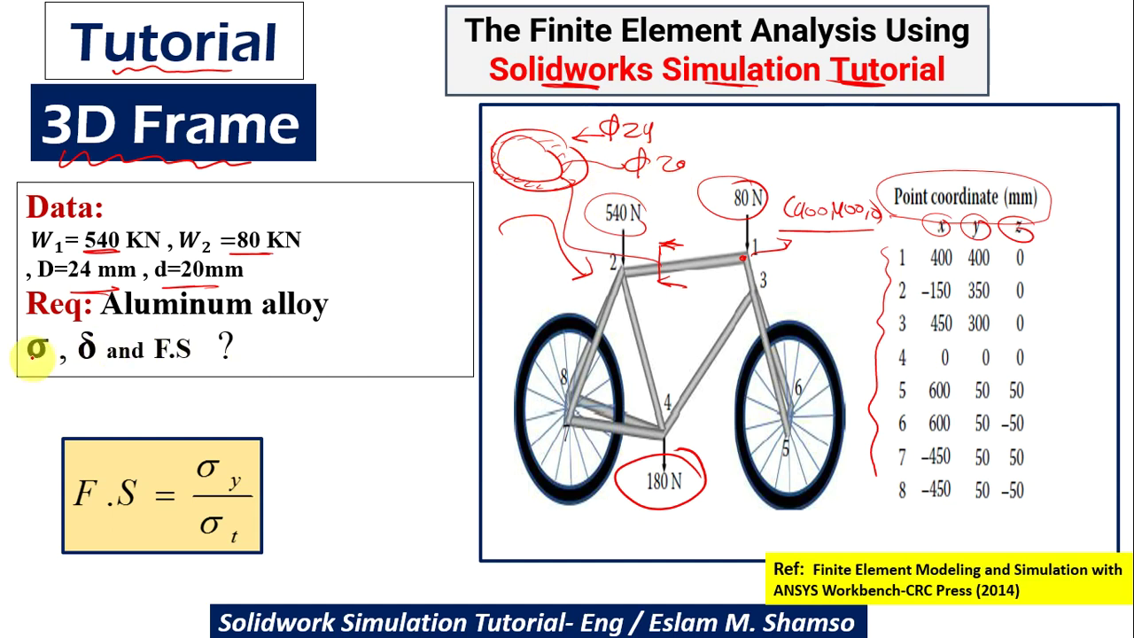
# - Circle σ, δ and F.S and draw arrows linking them to the safety-factor formula
pyautogui.moveTo(34, 353)
pyautogui.mouseDown()
pyautogui.moveTo(58, 358)
pyautogui.moveTo(54, 416)
pyautogui.moveTo(78, 454)
pyautogui.mouseUp()
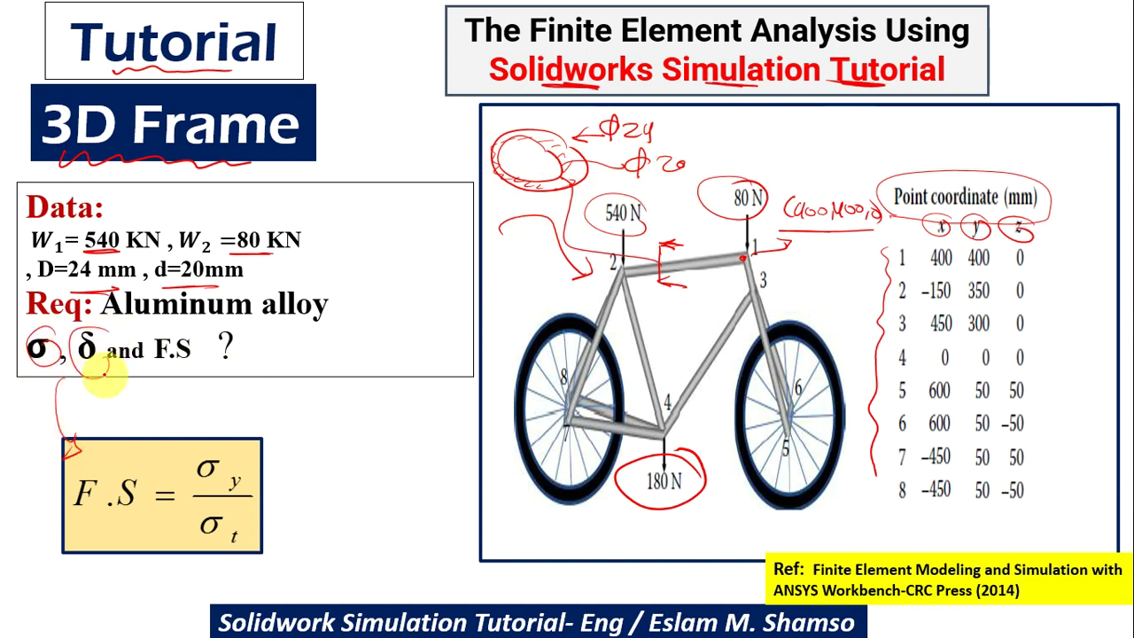
pyautogui.moveTo(104, 377); pyautogui.dragTo(146, 441)
pyautogui.moveTo(209, 338)
pyautogui.mouseDown()
pyautogui.moveTo(204, 381)
pyautogui.moveTo(259, 435)
pyautogui.mouseUp()
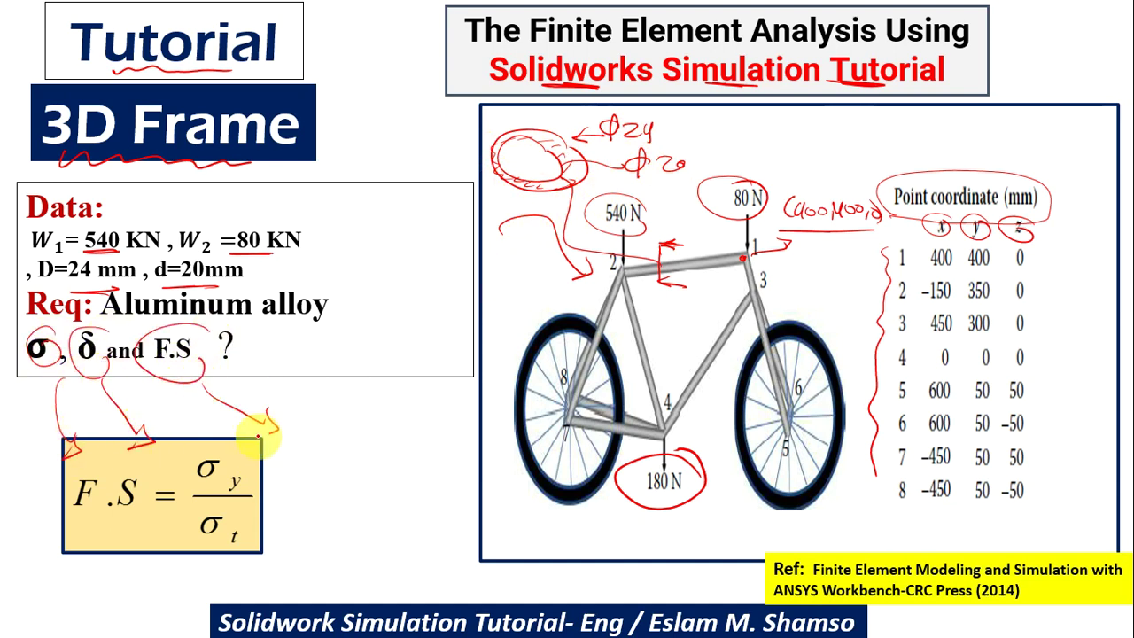
# - Write and underline 'Safe or unsafe', then end the slideshow and discard the ink
pyautogui.moveTo(319, 409)
pyautogui.mouseDown()
pyautogui.moveTo(337, 427)
pyautogui.moveTo(398, 425)
pyautogui.mouseUp()
pyautogui.moveTo(306, 436); pyautogui.dragTo(412, 432)
pyautogui.moveTo(403, 445); pyautogui.dragTo(337, 451)
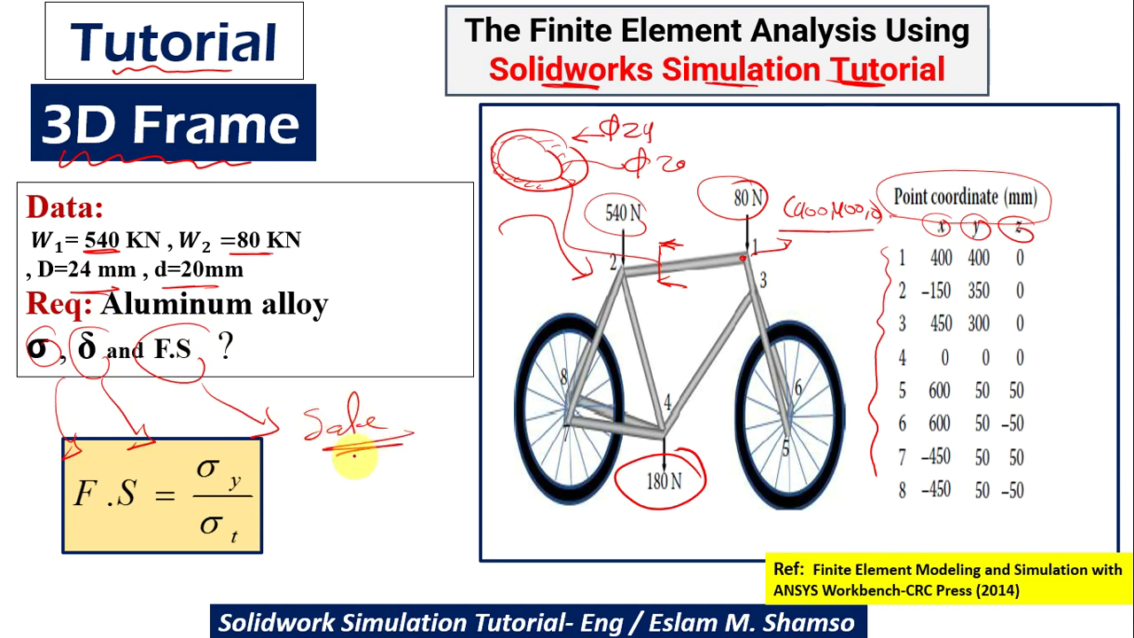
pyautogui.moveTo(301, 527); pyautogui.dragTo(312, 529)
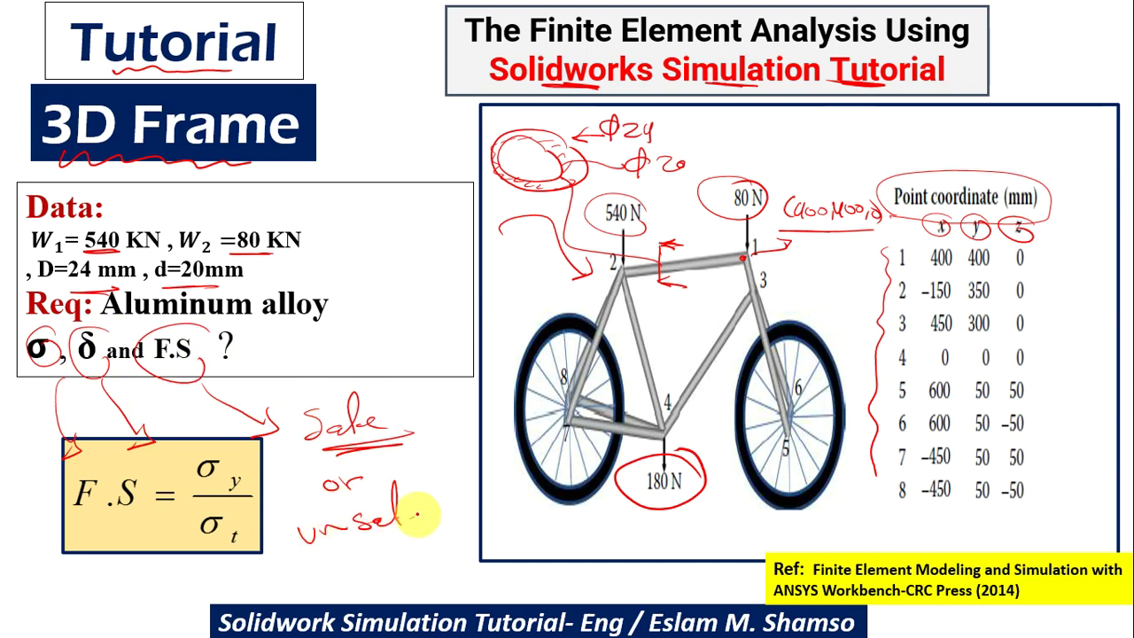
pyautogui.moveTo(416, 513); pyautogui.dragTo(433, 521)
pyautogui.moveTo(447, 529); pyautogui.dragTo(346, 557)
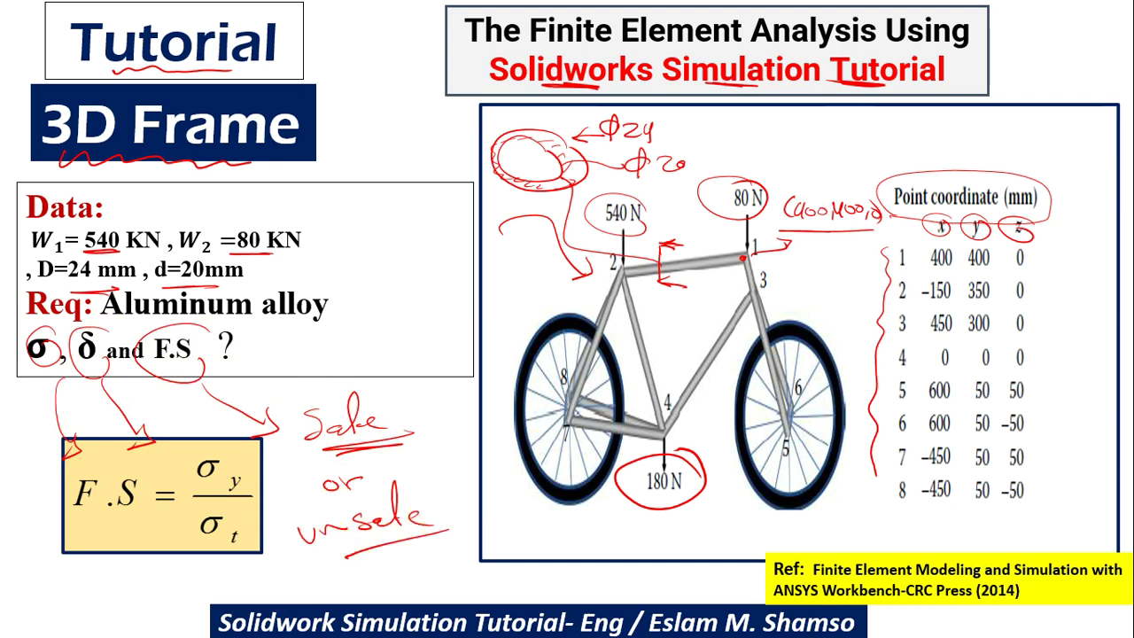
pyautogui.press('Escape')
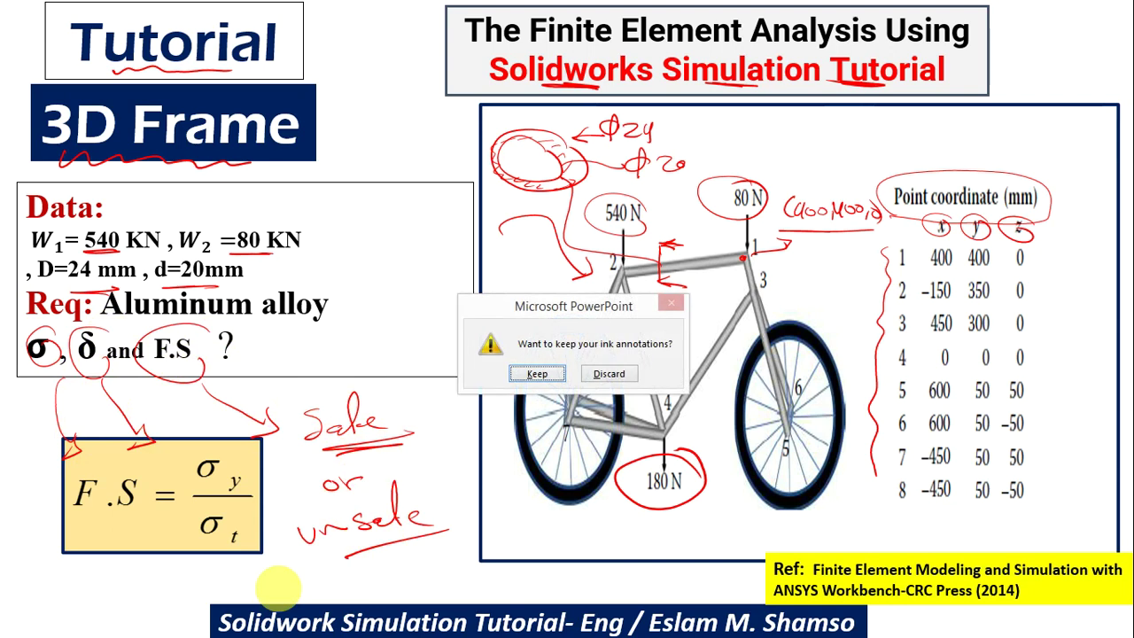
pyautogui.press('Return')
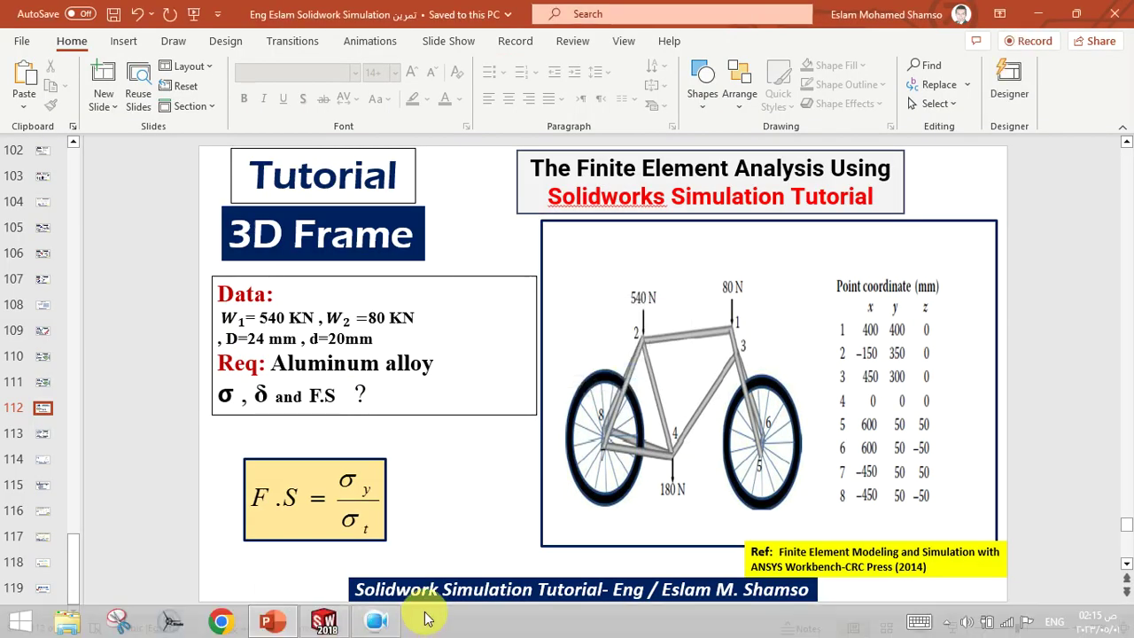
# - Return to 3DSketch1 with its eight frame points and start the Line tool
pyautogui.click(344, 626)
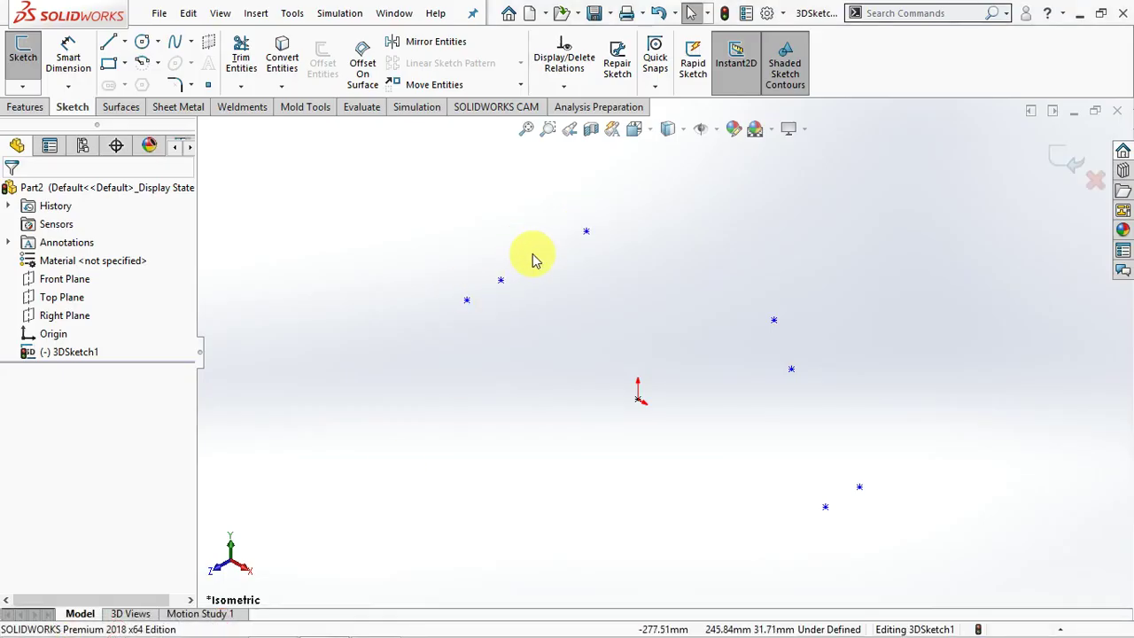
pyautogui.click(274, 623)
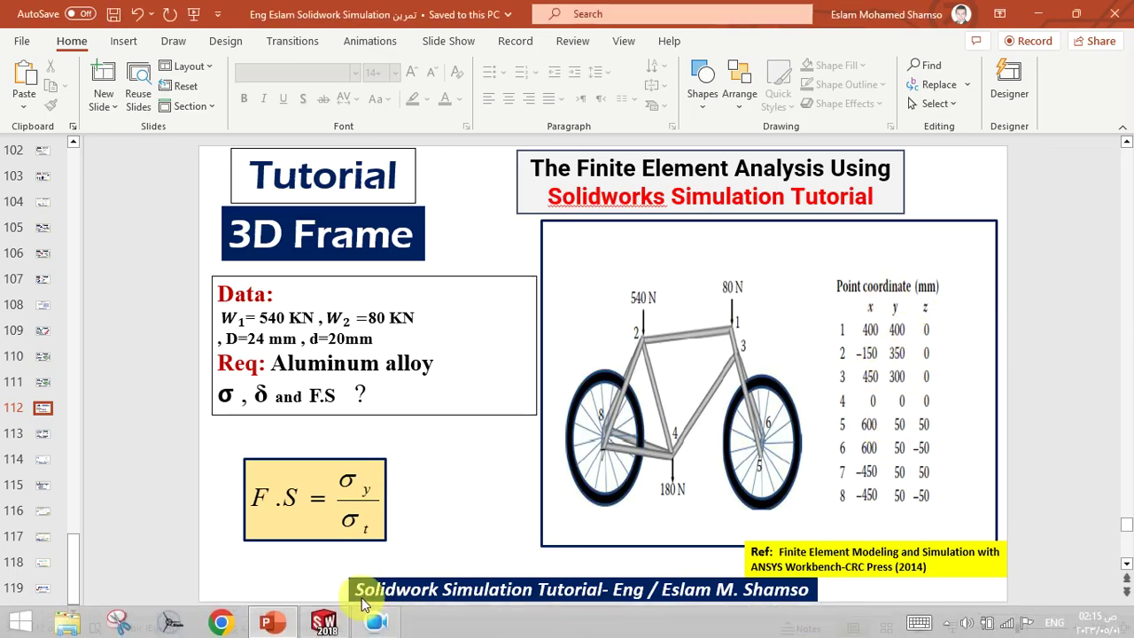
pyautogui.click(323, 630)
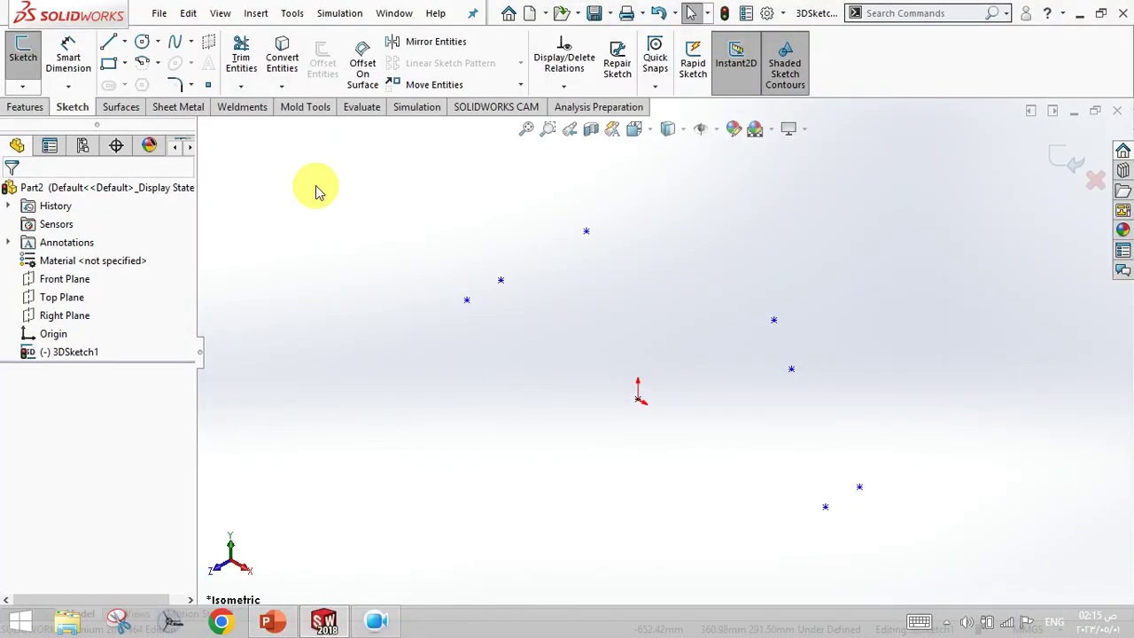
pyautogui.click(110, 47)
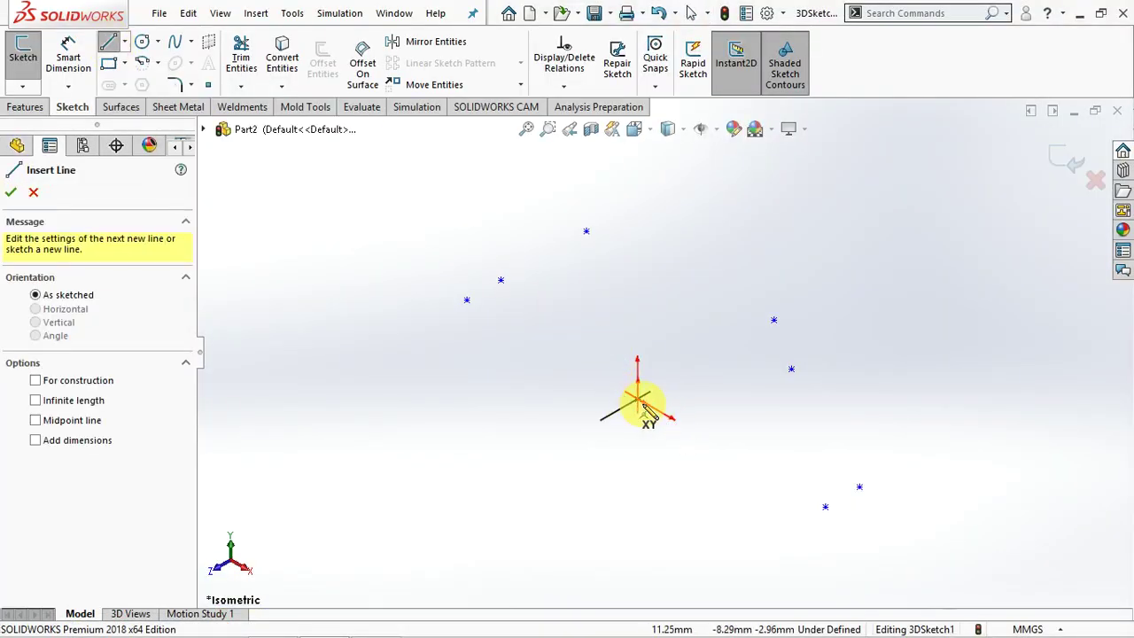
# - Draw lines from the origin to two frame points and back to the origin, closing the triangle
pyautogui.moveTo(804, 586)
pyautogui.mouseDown(button='middle')
pyautogui.moveTo(777, 490)
pyautogui.moveTo(740, 447)
pyautogui.mouseUp(button='middle')
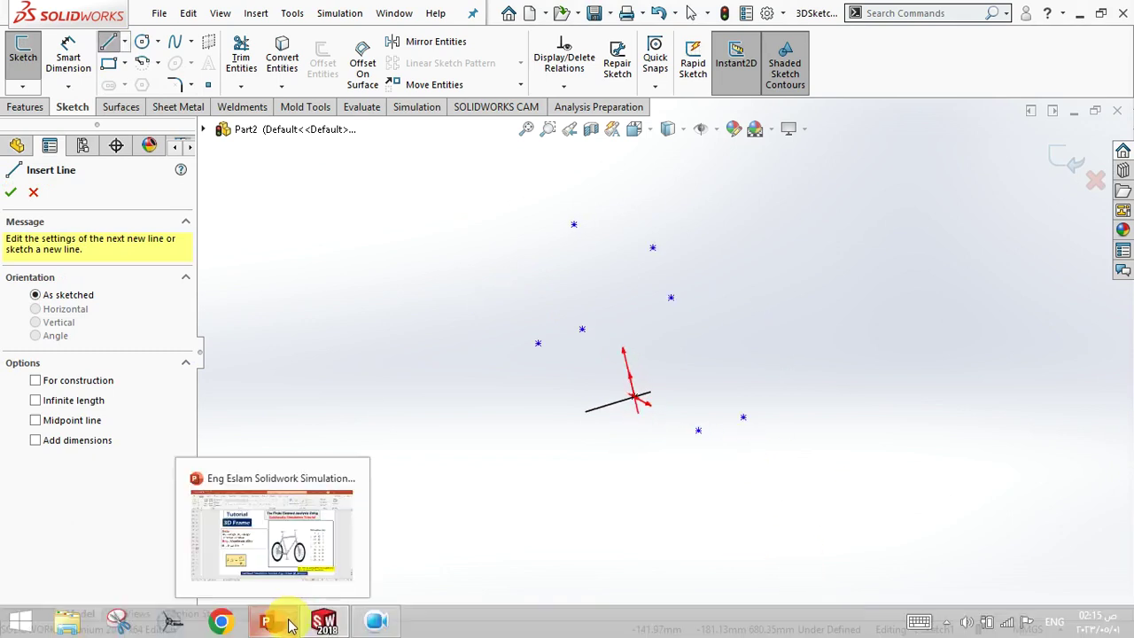
pyautogui.click(270, 622)
pyautogui.click(287, 625)
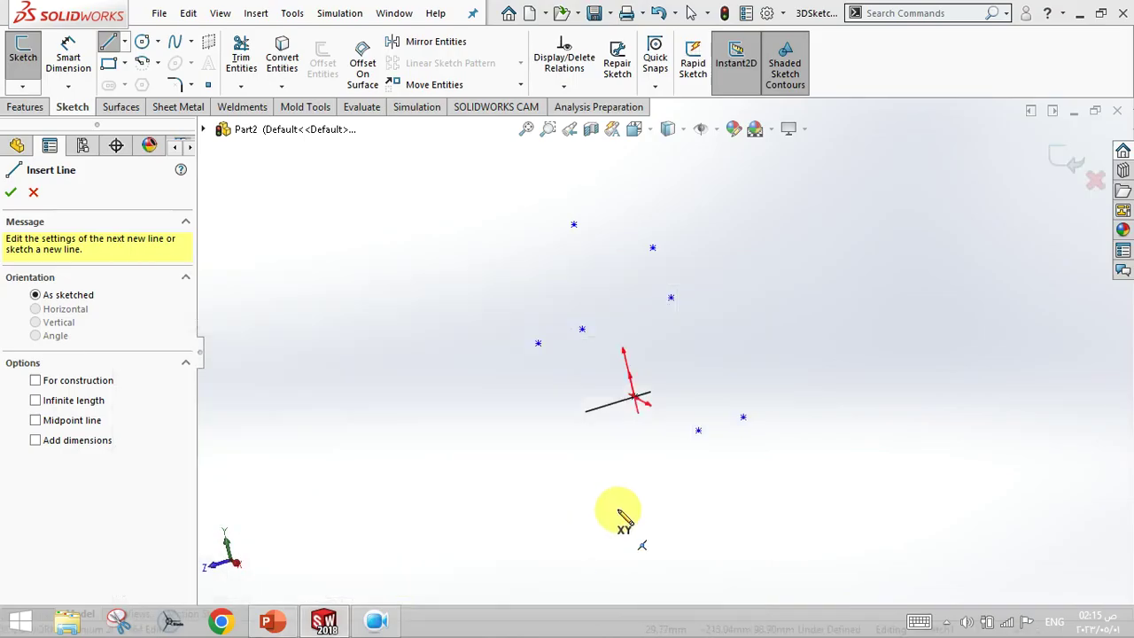
pyautogui.click(700, 434)
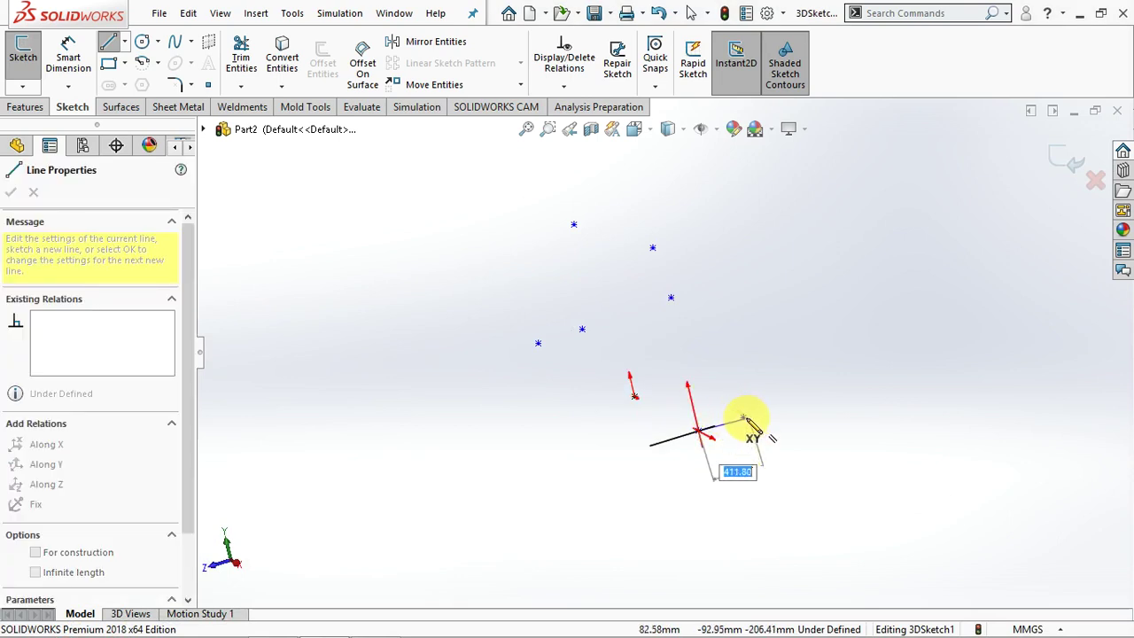
pyautogui.click(744, 418)
pyautogui.moveTo(726, 362)
pyautogui.mouseDown(button='middle')
pyautogui.moveTo(825, 343)
pyautogui.moveTo(644, 292)
pyautogui.mouseUp(button='middle')
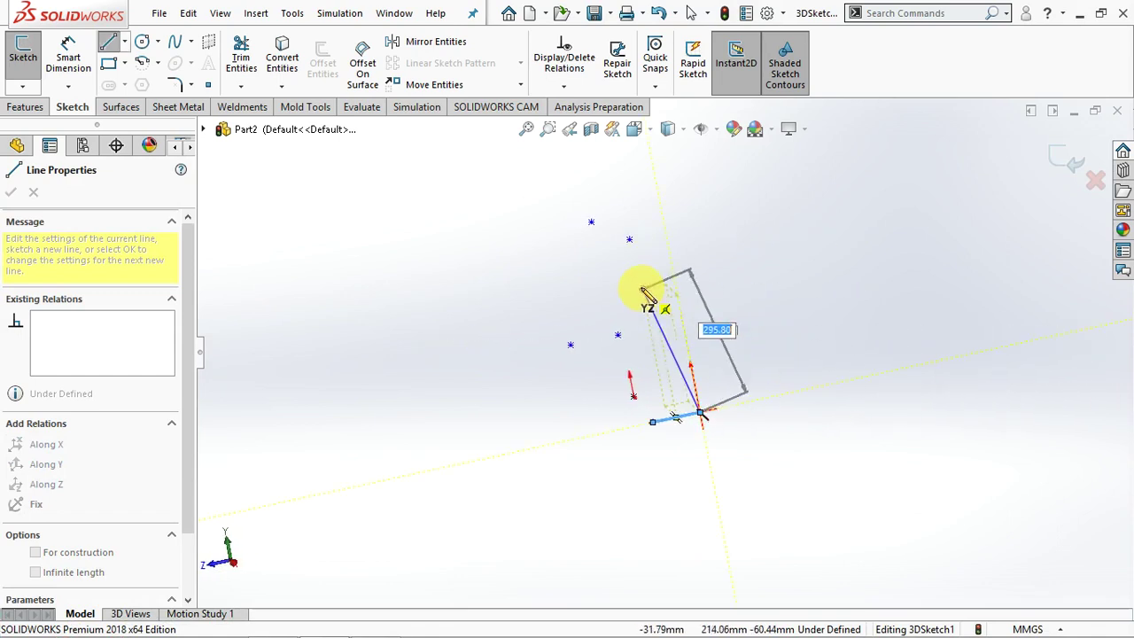
pyautogui.click(645, 293)
pyautogui.click(653, 423)
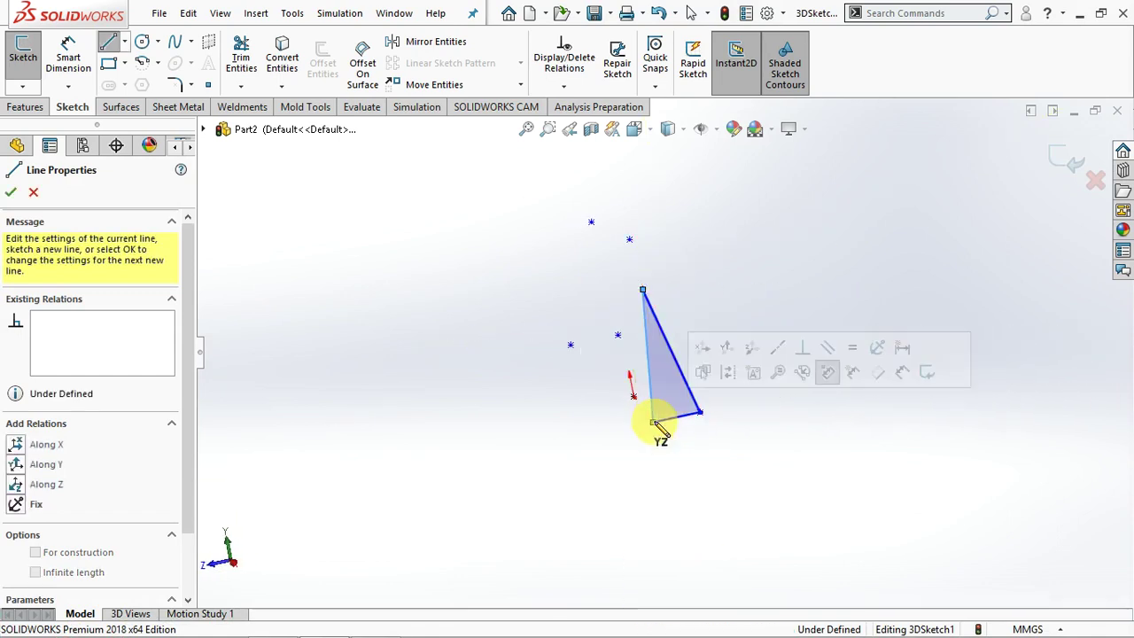
pyautogui.rightClick(656, 252)
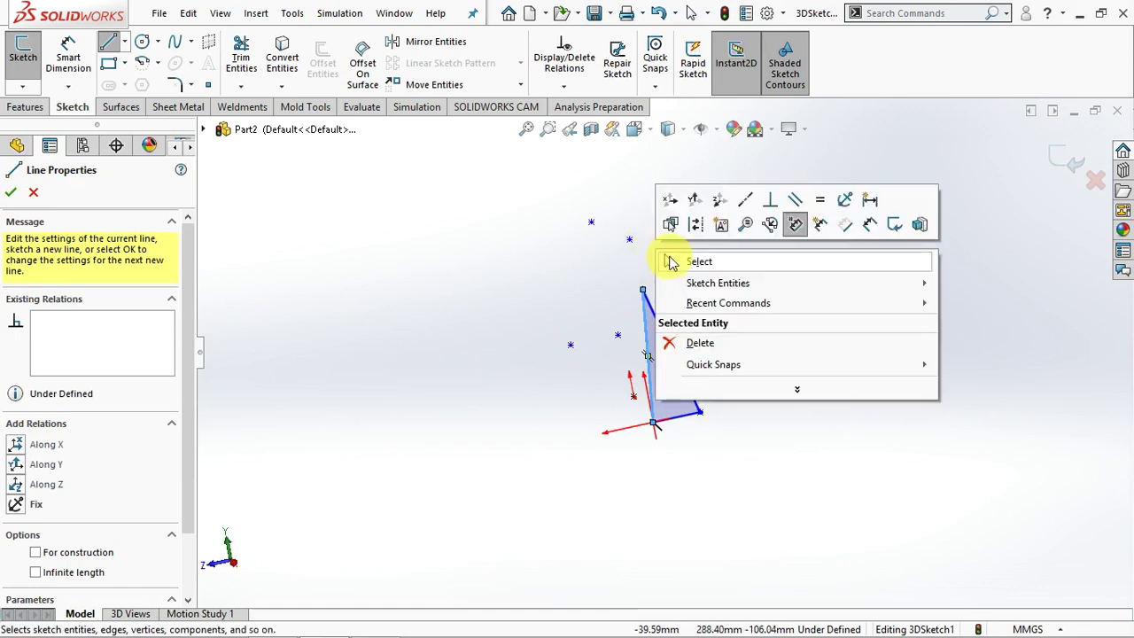
pyautogui.click(501, 240)
pyautogui.press('Escape')
pyautogui.moveTo(699, 304); pyautogui.dragTo(734, 311, button='middle')
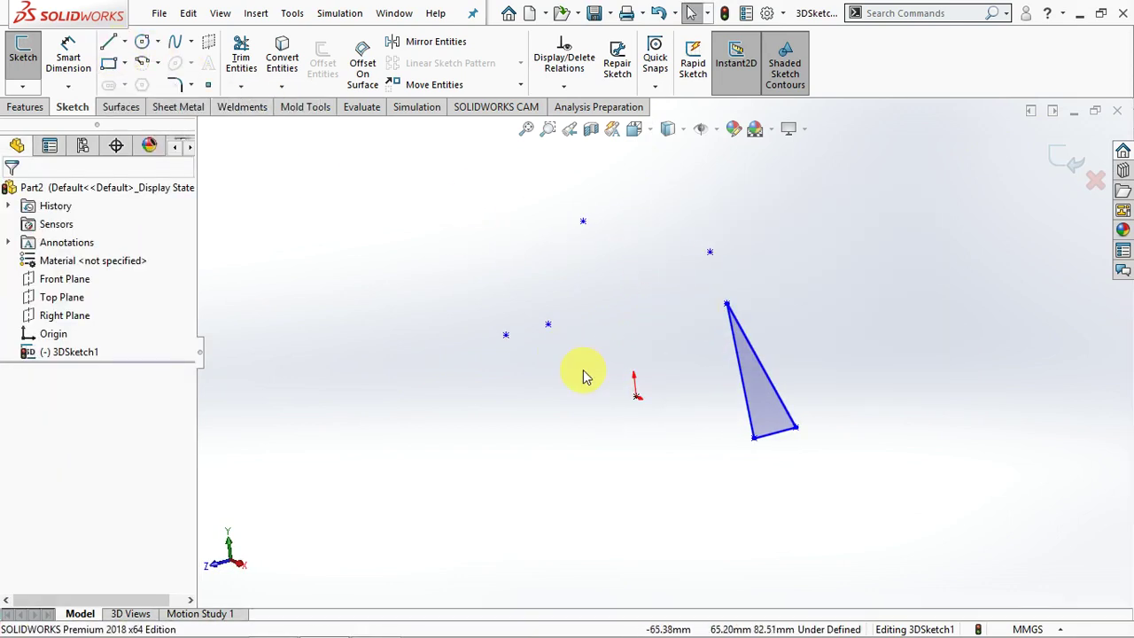
# - Draw a line from the triangle's top vertex up to a frame point
pyautogui.click(108, 42)
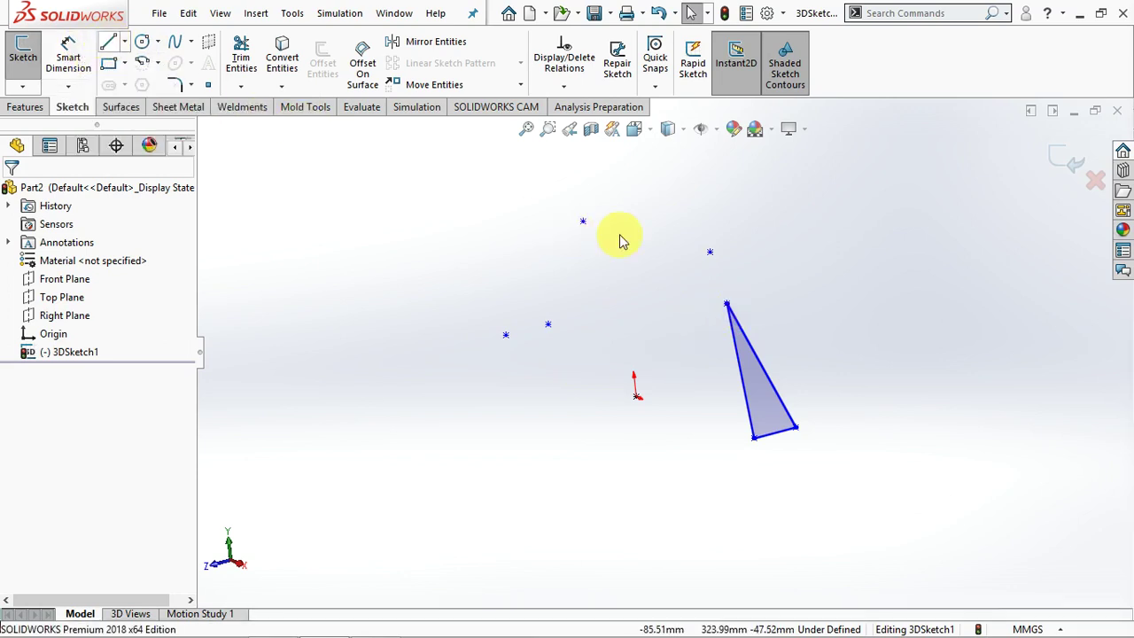
pyautogui.click(107, 45)
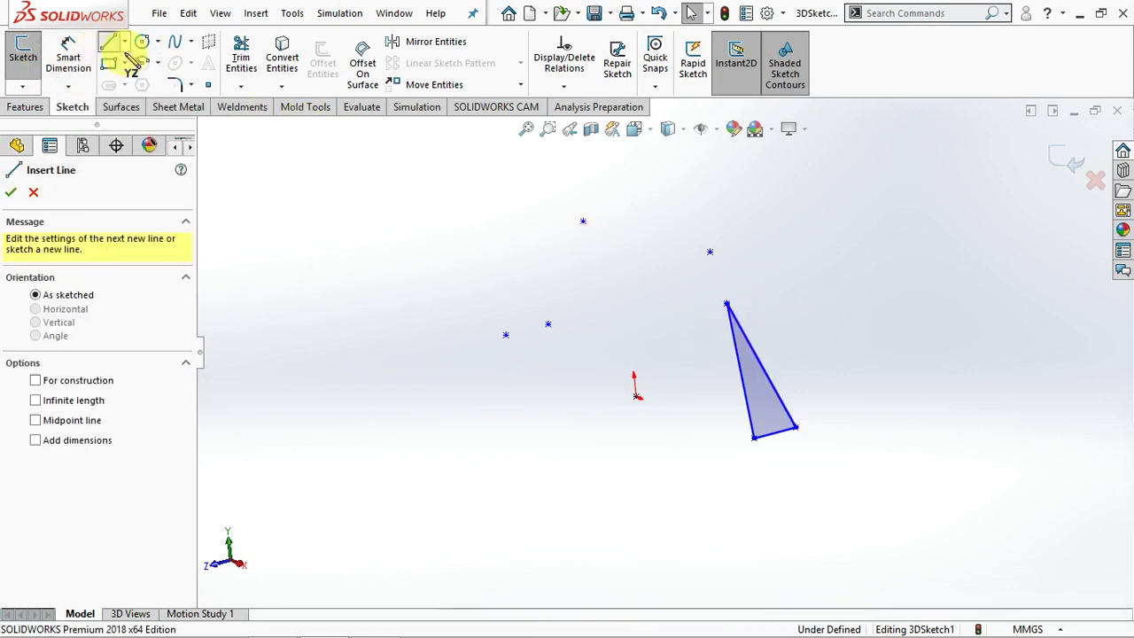
pyautogui.click(727, 306)
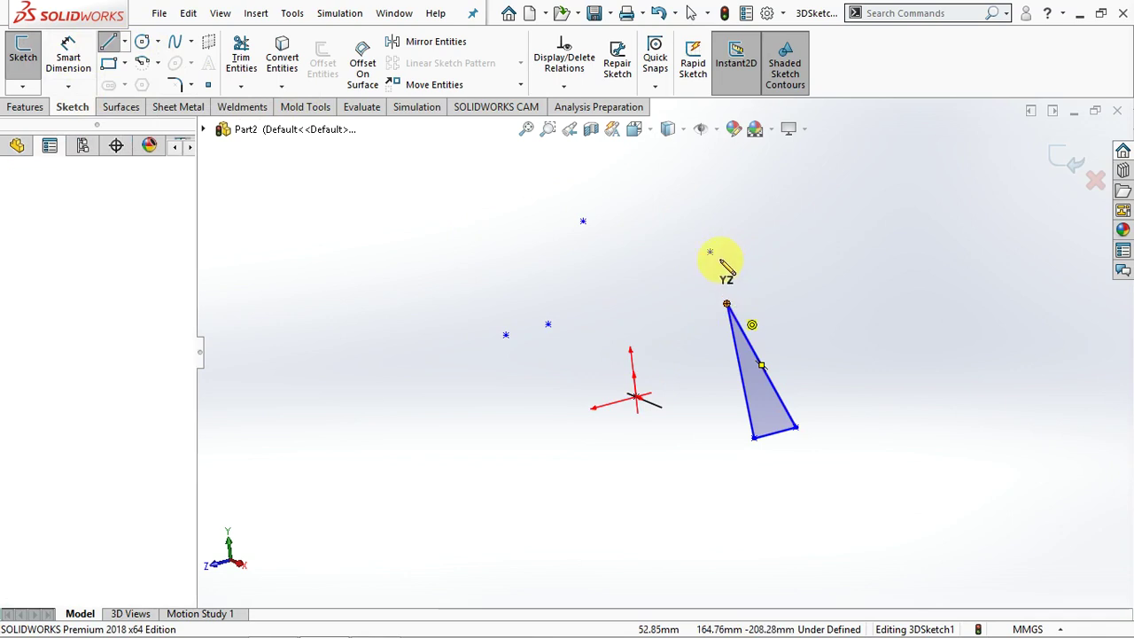
pyautogui.click(714, 254)
pyautogui.rightClick(721, 261)
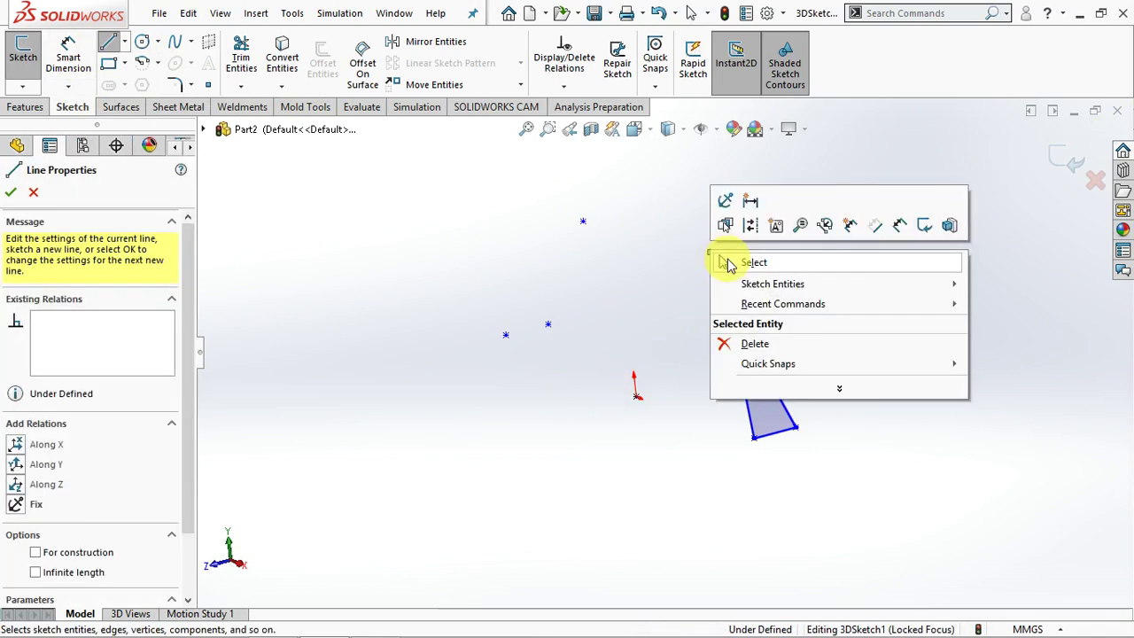
pyautogui.click(740, 260)
pyautogui.moveTo(840, 306)
pyautogui.mouseDown(button='middle')
pyautogui.moveTo(806, 289)
pyautogui.moveTo(860, 291)
pyautogui.mouseUp(button='middle')
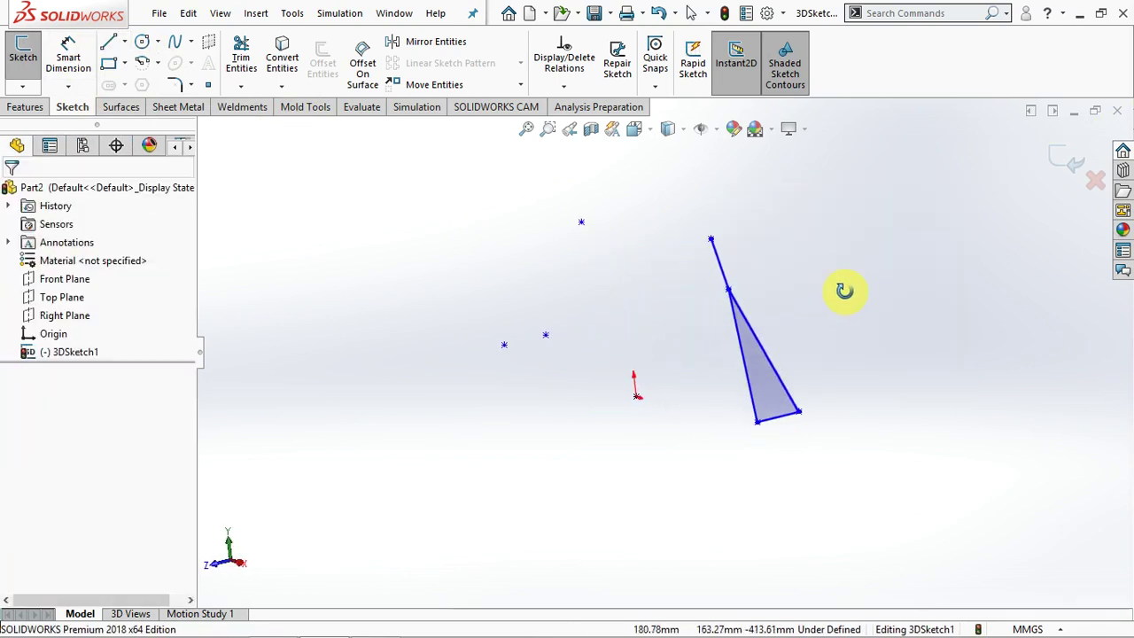
# - Draw a line from the top vertex to the upper-left frame point, checking the reference slide
pyautogui.click(108, 42)
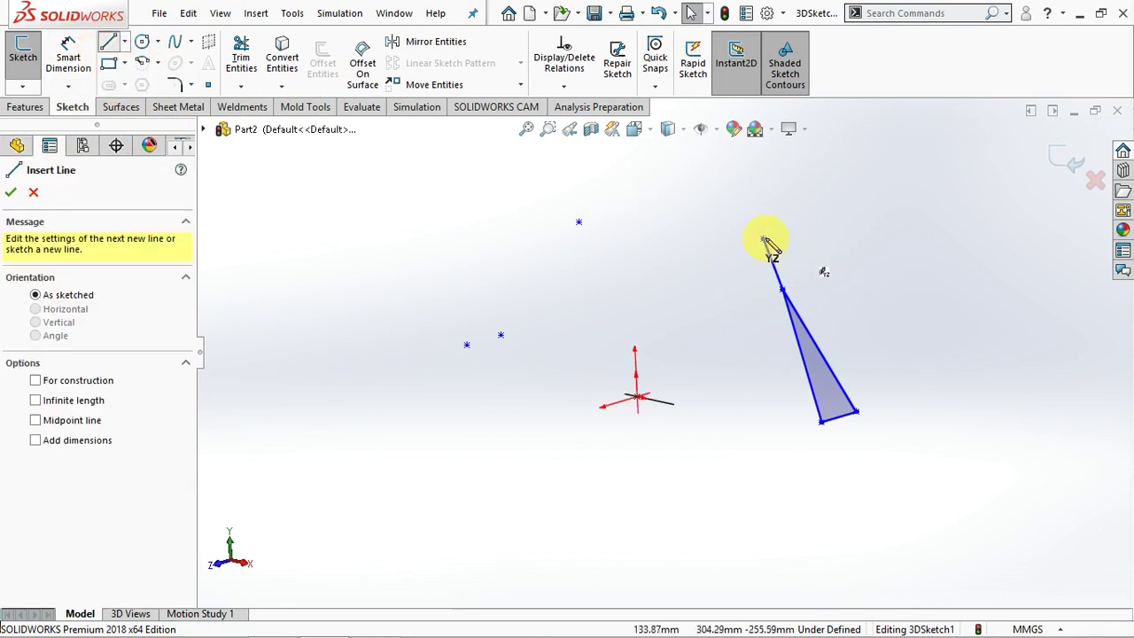
pyautogui.click(764, 239)
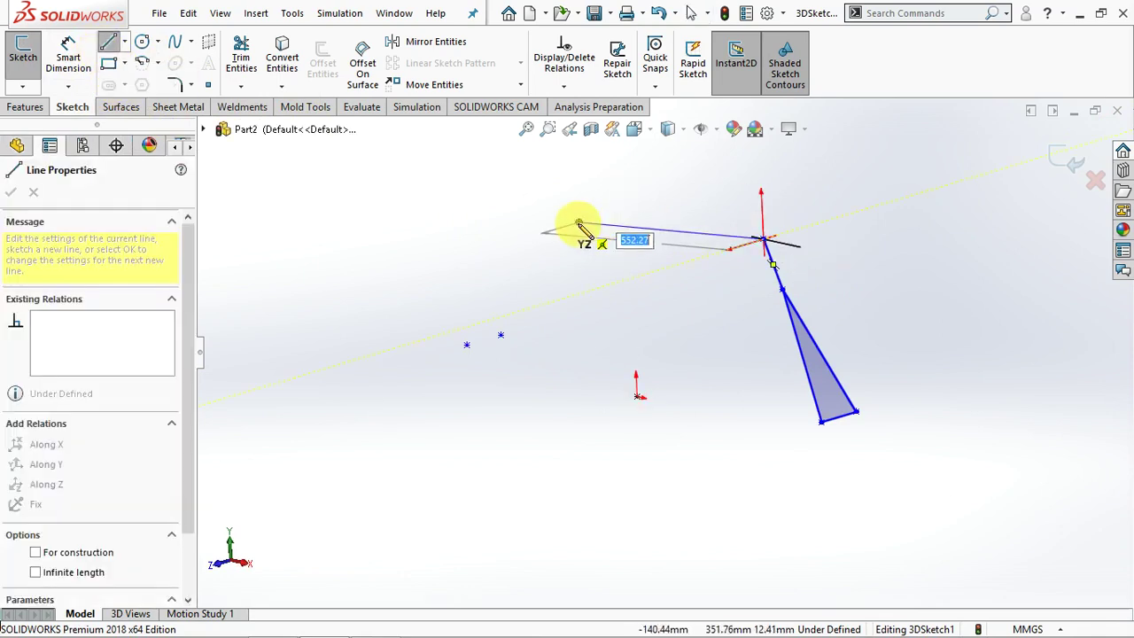
pyautogui.click(579, 223)
pyautogui.press('Escape')
pyautogui.moveTo(600, 240); pyautogui.dragTo(638, 324, button='middle')
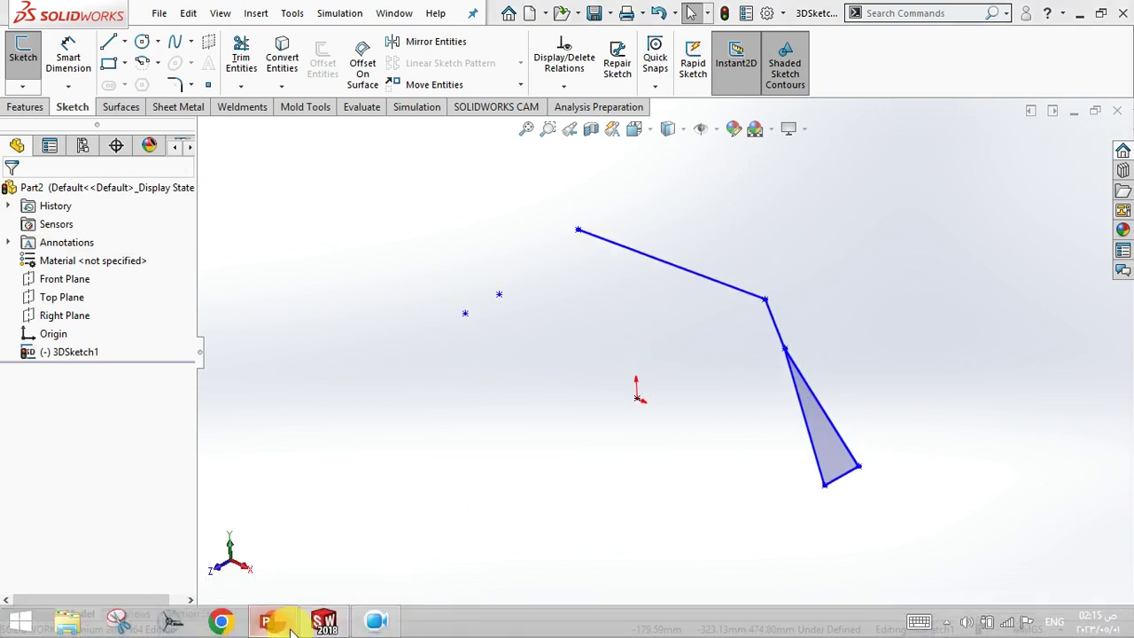
pyautogui.moveTo(324, 622)
pyautogui.click(274, 622)
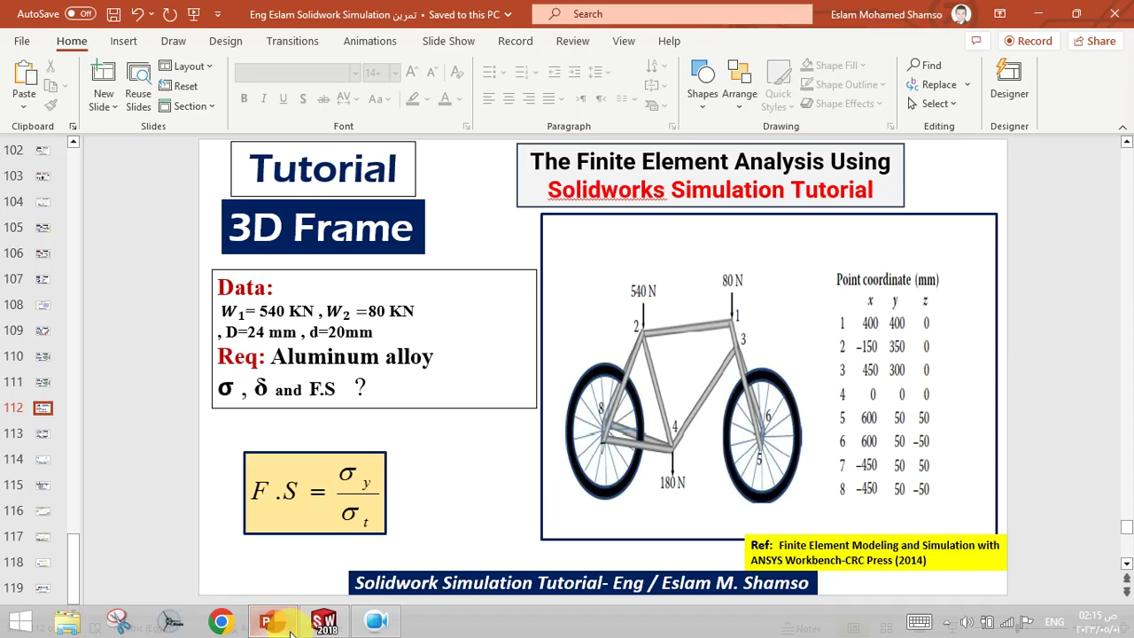
pyautogui.click(290, 629)
pyautogui.click(289, 629)
pyautogui.click(290, 629)
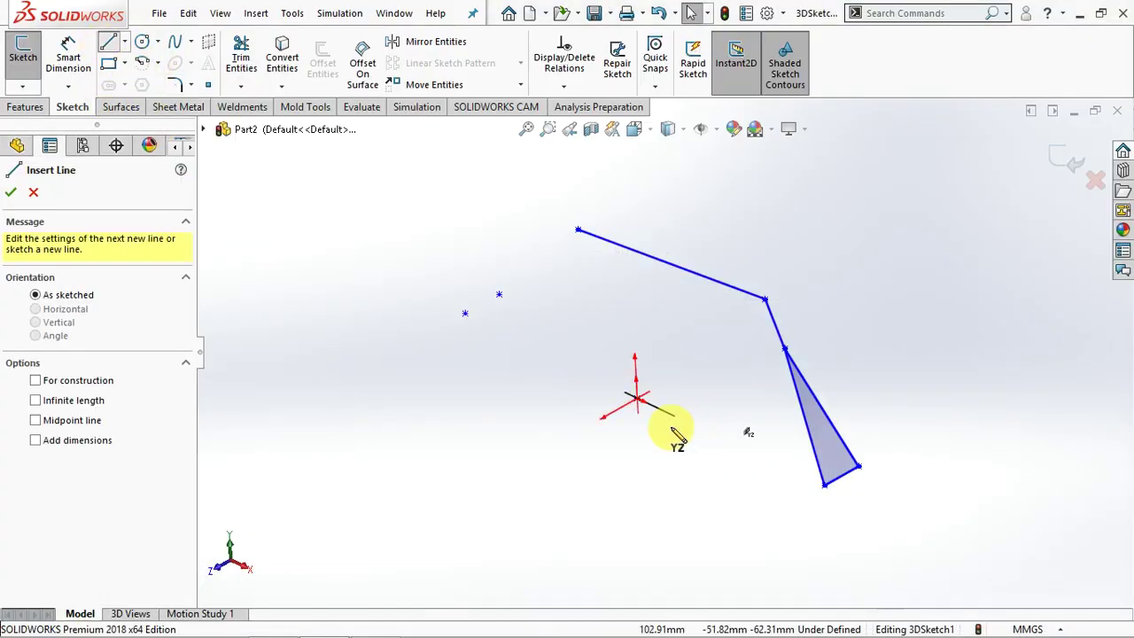
# - Connect the origin to the top vertex and the upper-left vertex to the origin, closing the four-sided loop
pyautogui.click(636, 402)
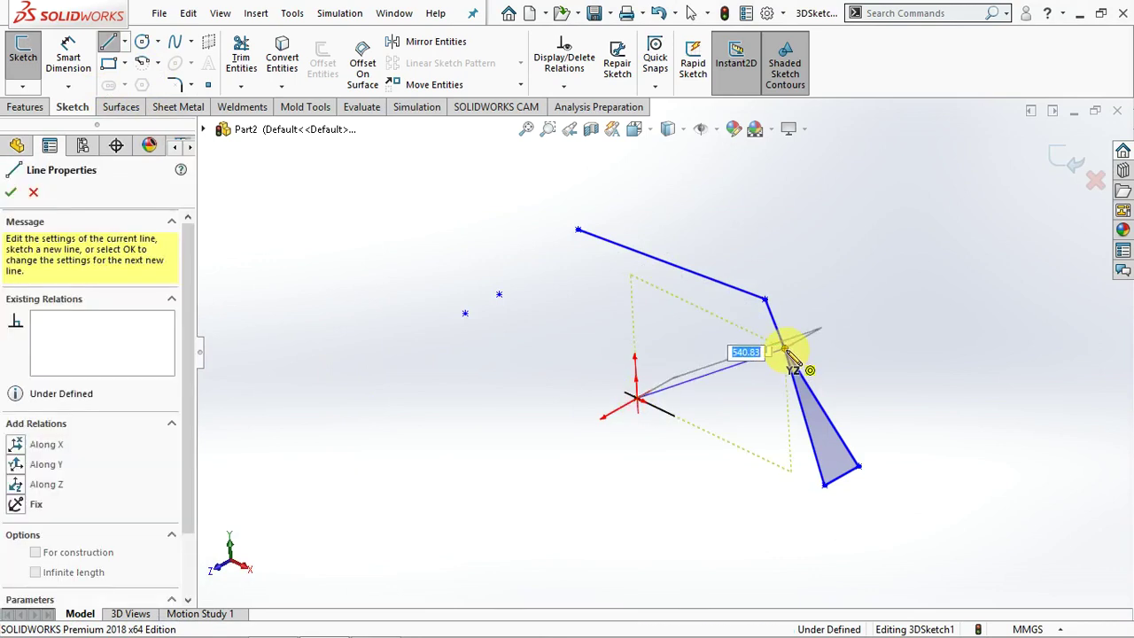
pyautogui.click(788, 352)
pyautogui.moveTo(780, 362)
pyautogui.mouseDown(button='middle')
pyautogui.moveTo(749, 368)
pyautogui.moveTo(805, 363)
pyautogui.mouseUp(button='middle')
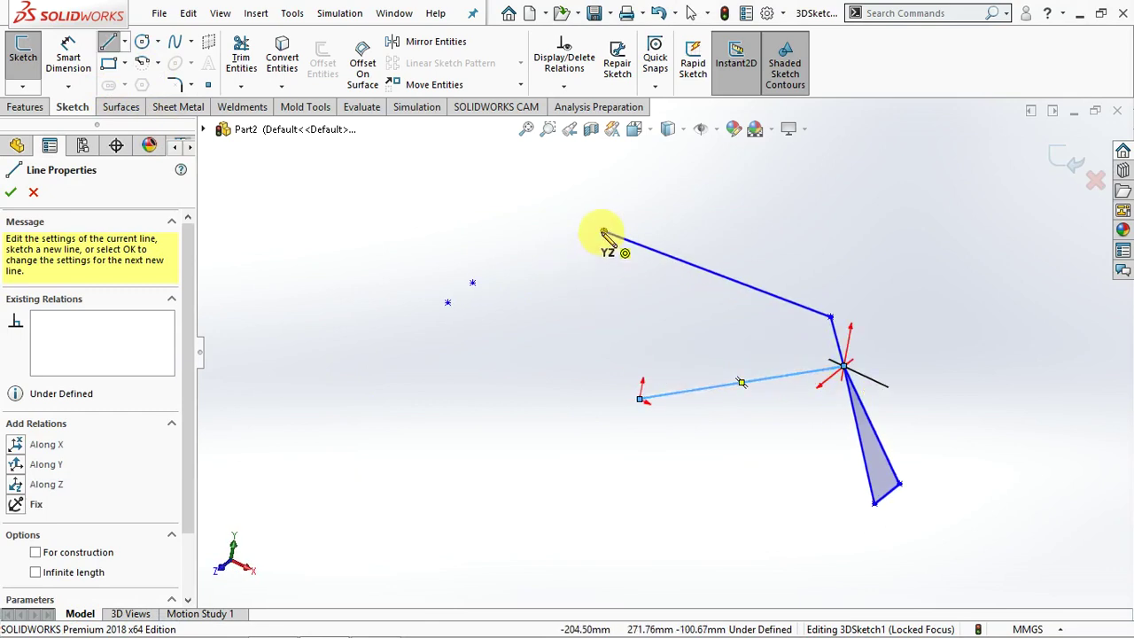
pyautogui.click(604, 233)
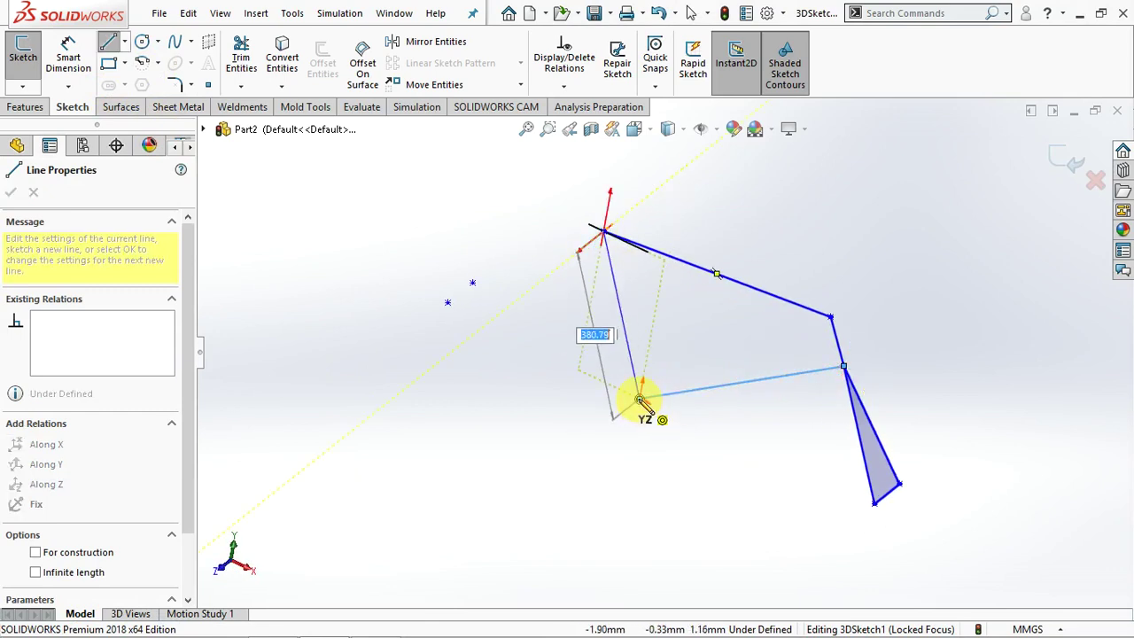
pyautogui.click(639, 400)
pyautogui.rightClick(646, 403)
pyautogui.click(662, 413)
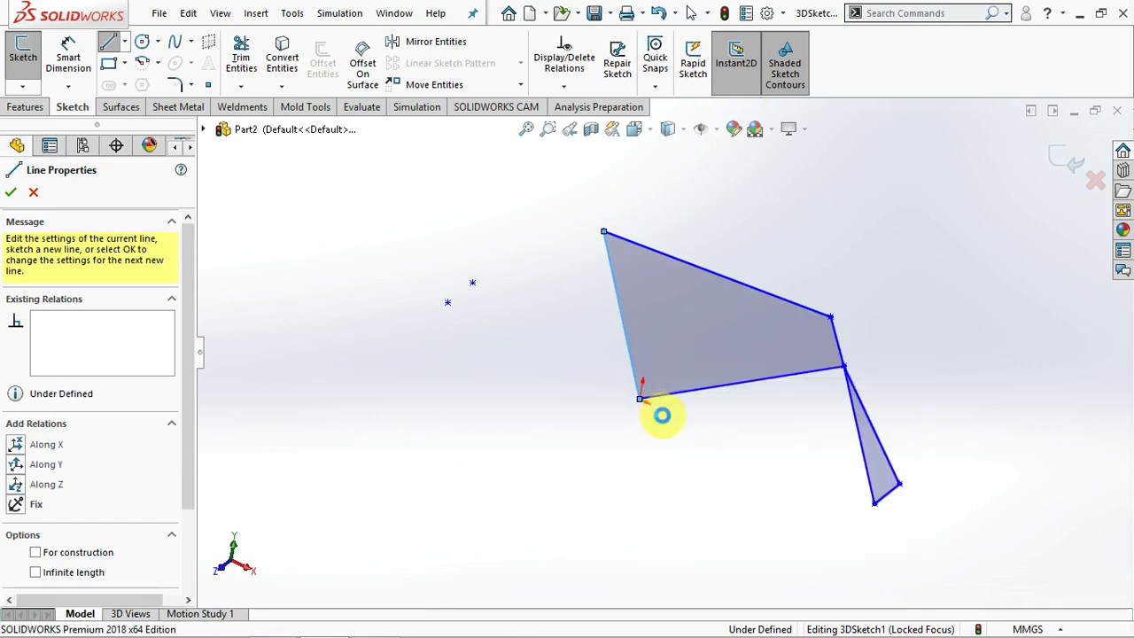
pyautogui.moveTo(653, 417); pyautogui.dragTo(612, 471, button='middle')
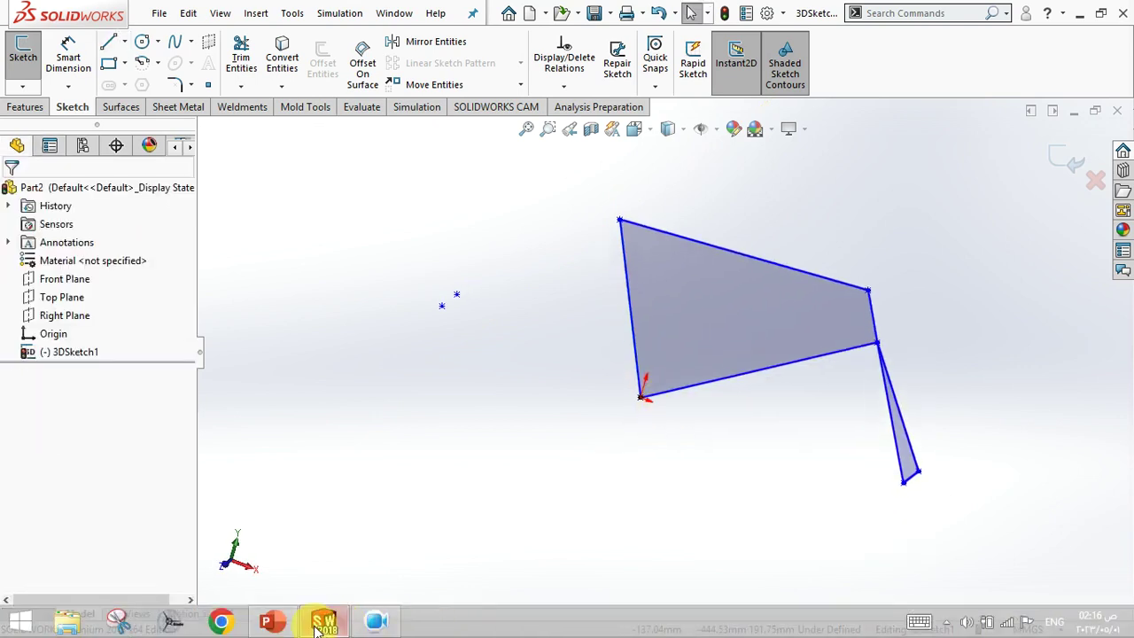
pyautogui.click(323, 622)
# - Draw a narrow triangle of lines from the top-left vertex through the next frame point
pyautogui.click(323, 622)
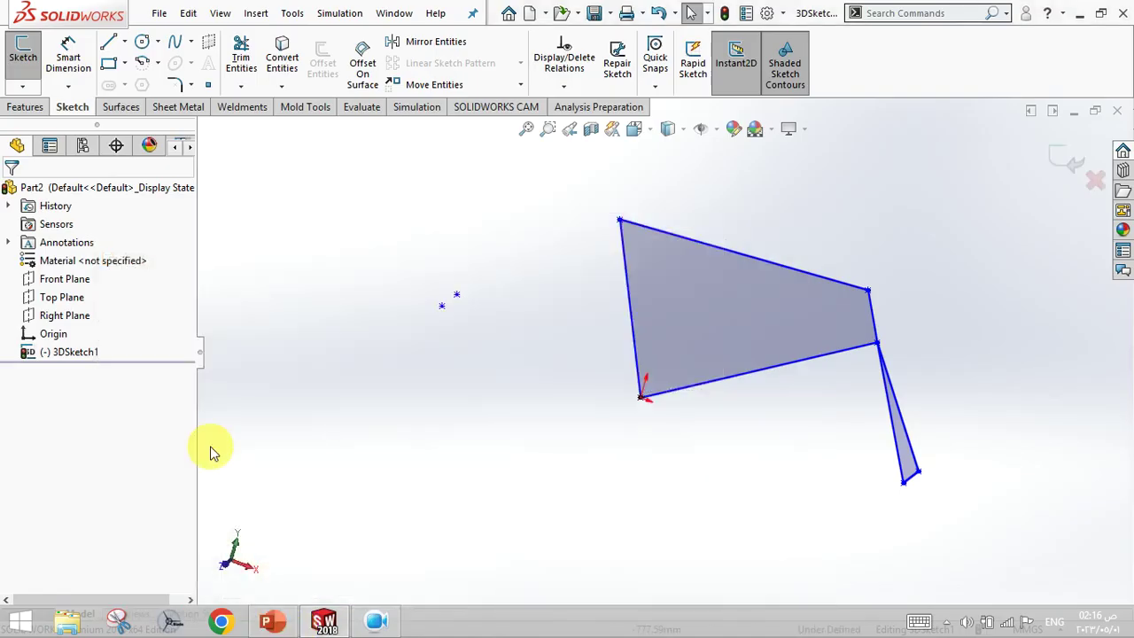
pyautogui.click(109, 46)
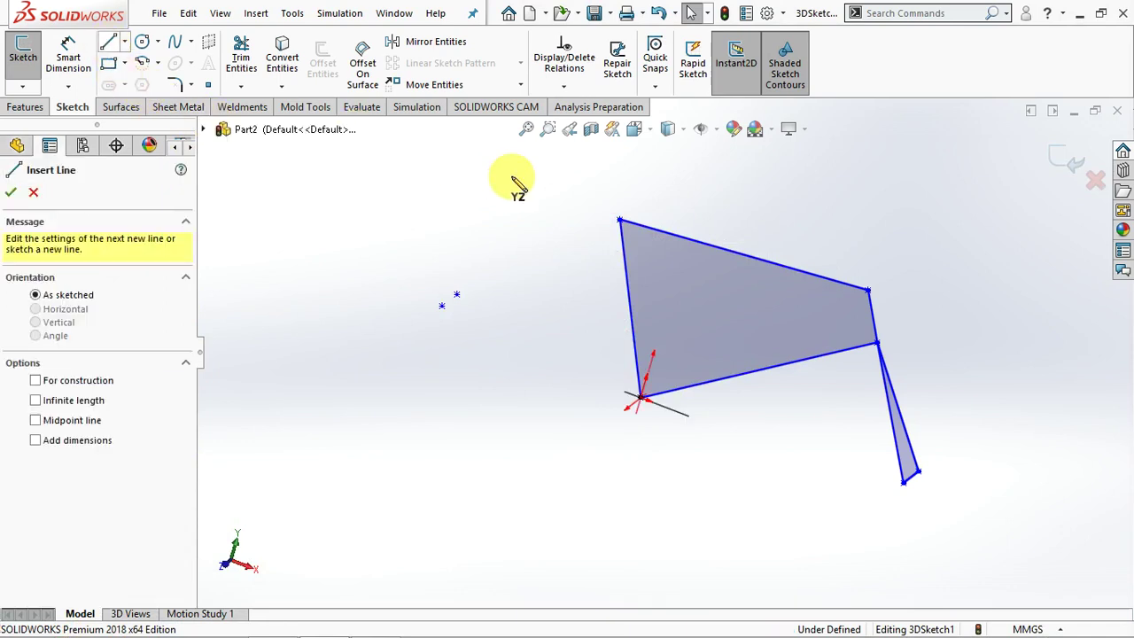
pyautogui.click(621, 221)
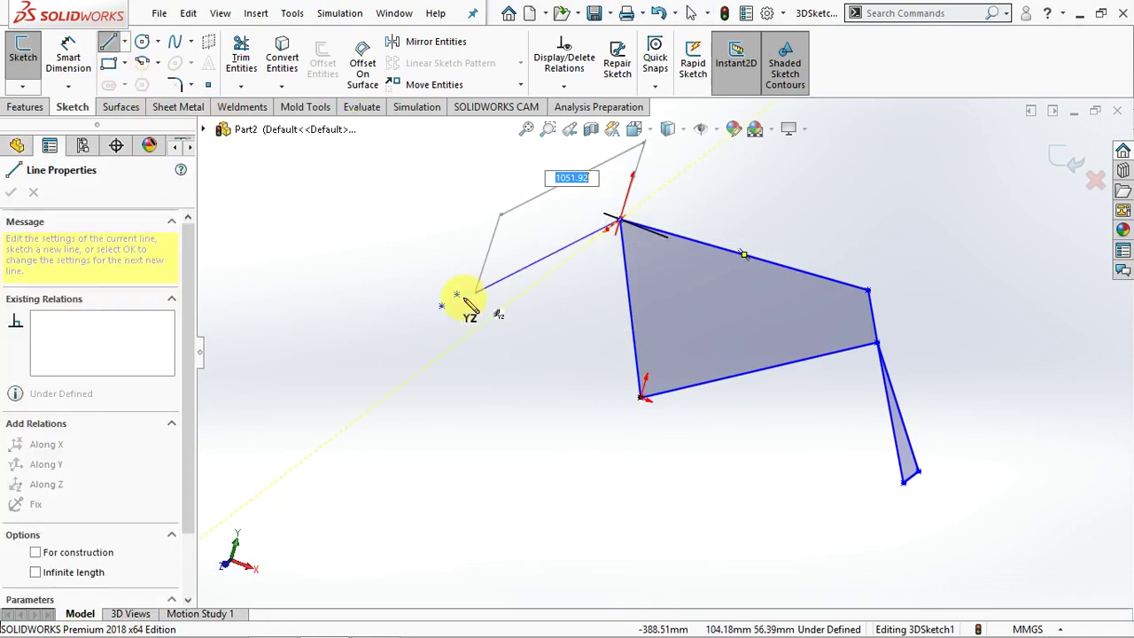
pyautogui.moveTo(481, 253); pyautogui.dragTo(590, 258, button='middle')
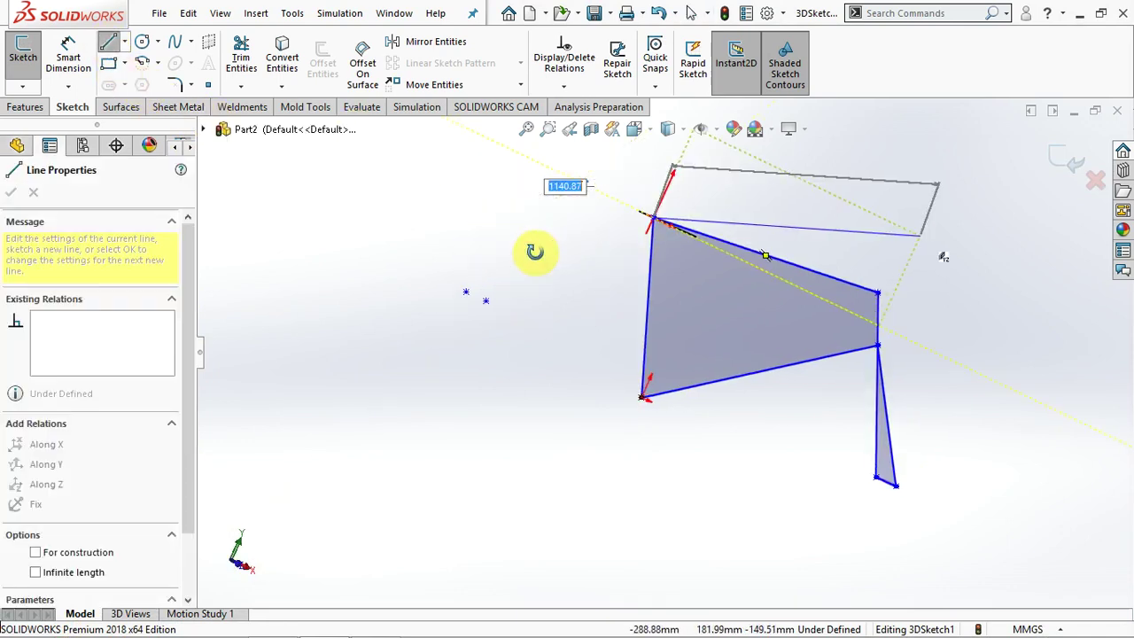
pyautogui.click(572, 311)
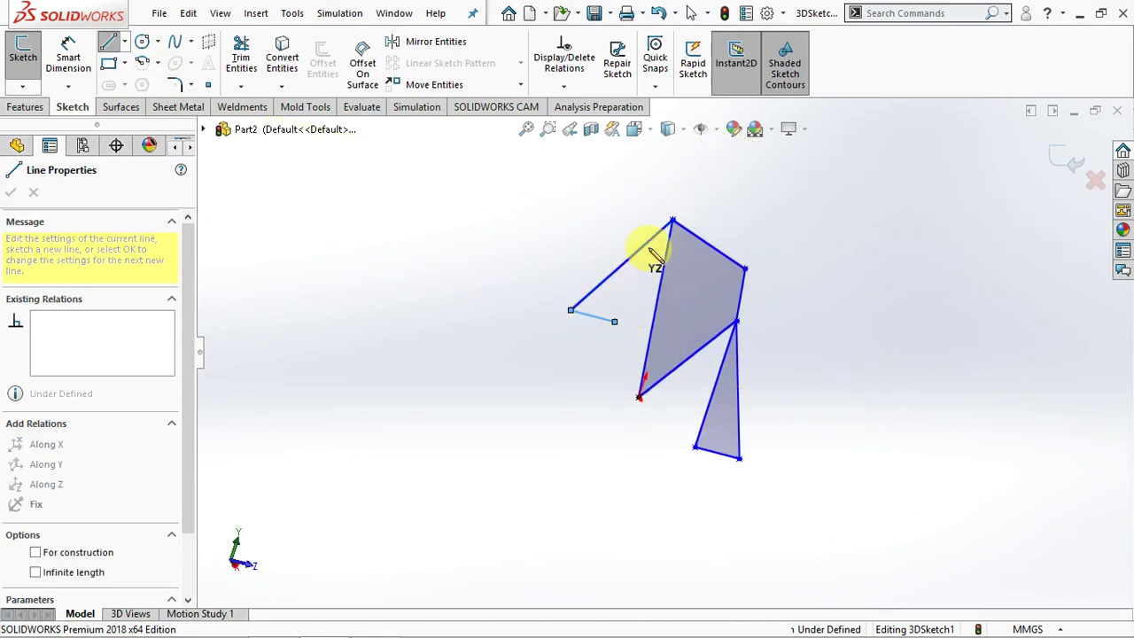
pyautogui.click(673, 218)
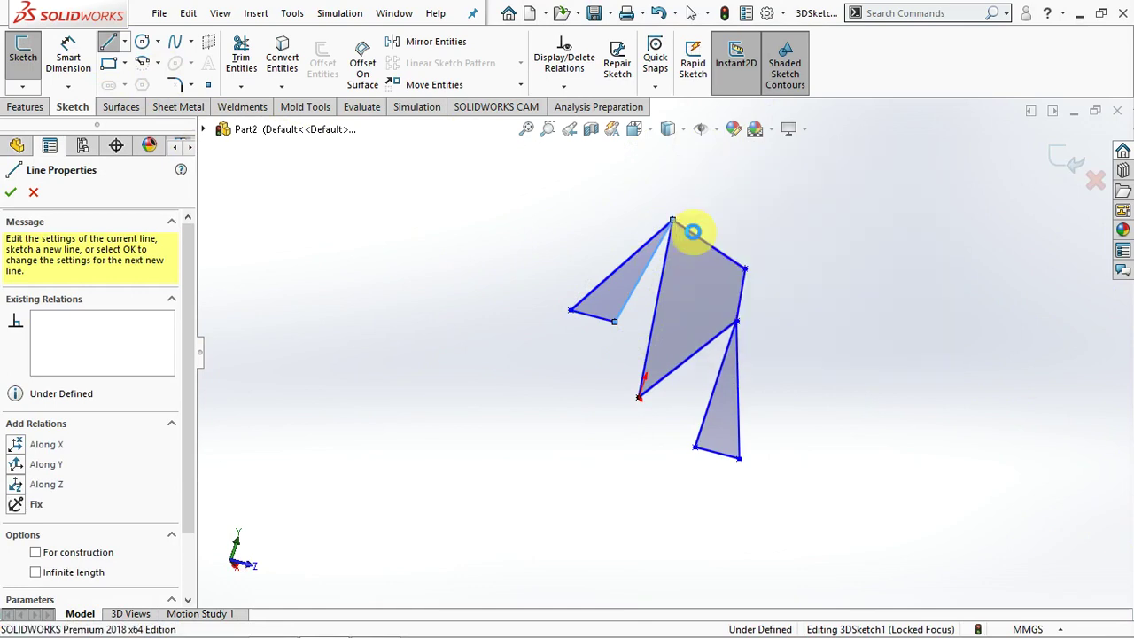
pyautogui.press('Escape')
# - Draw the line from the left endpoint to the bottom vertex
pyautogui.click(109, 43)
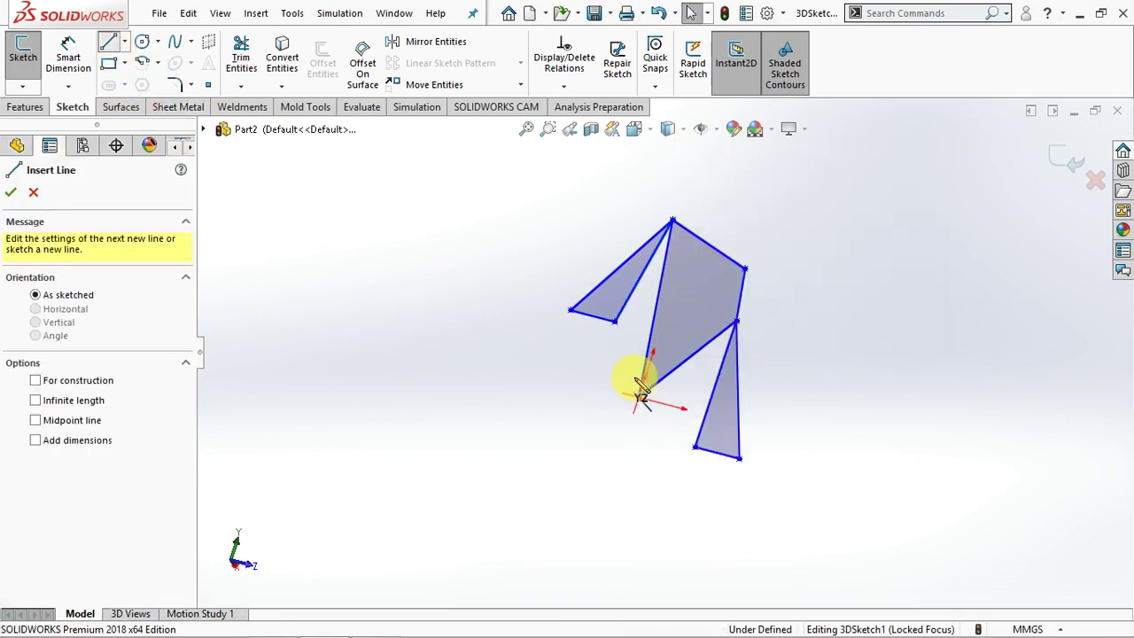
pyautogui.moveTo(628, 376)
pyautogui.mouseDown(button='middle')
pyautogui.moveTo(575, 383)
pyautogui.moveTo(441, 359)
pyautogui.mouseUp(button='middle')
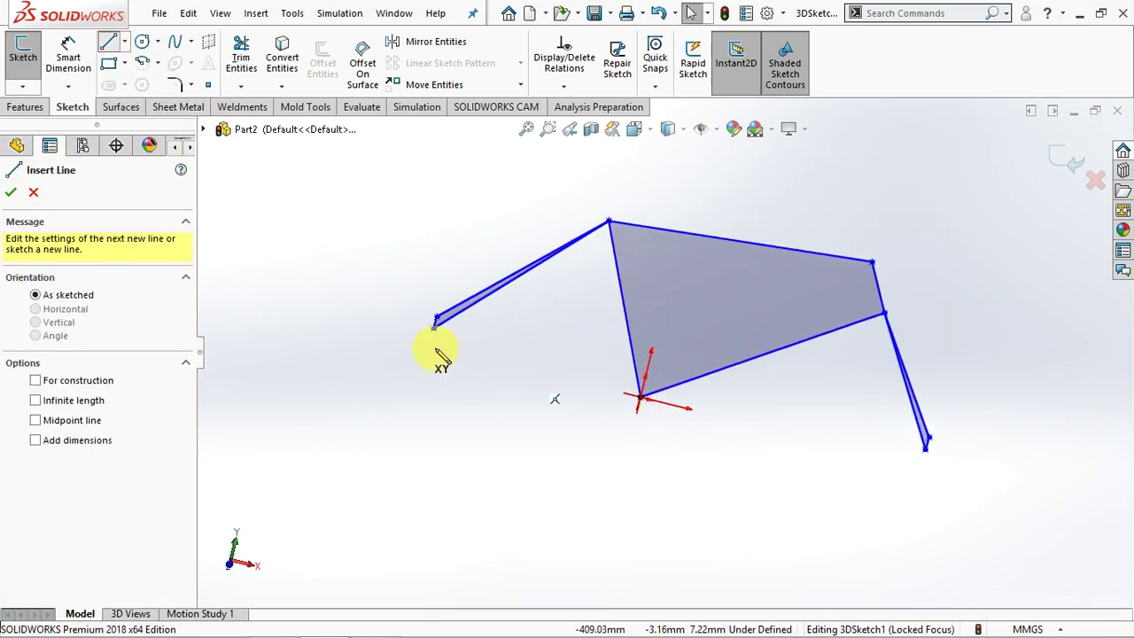
pyautogui.click(434, 324)
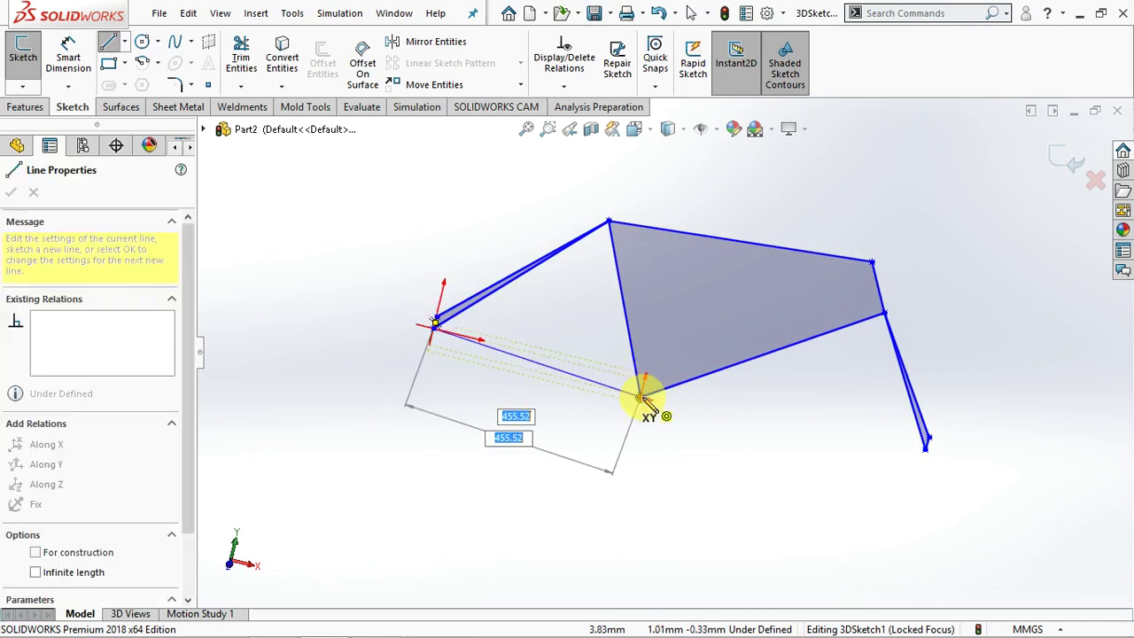
pyautogui.click(641, 396)
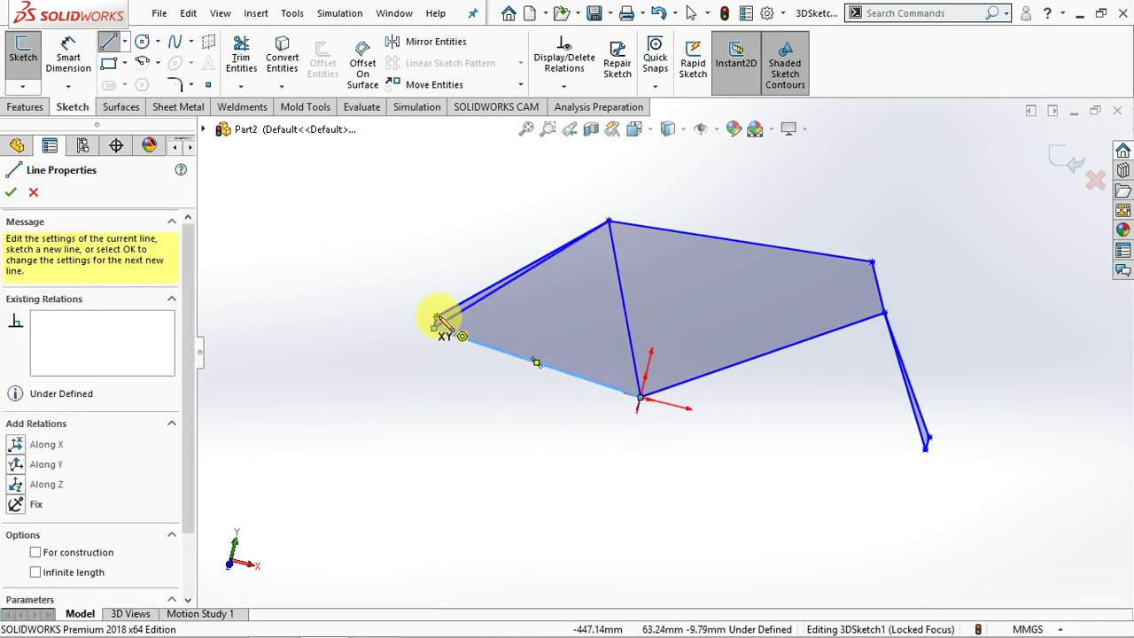
pyautogui.click(436, 322)
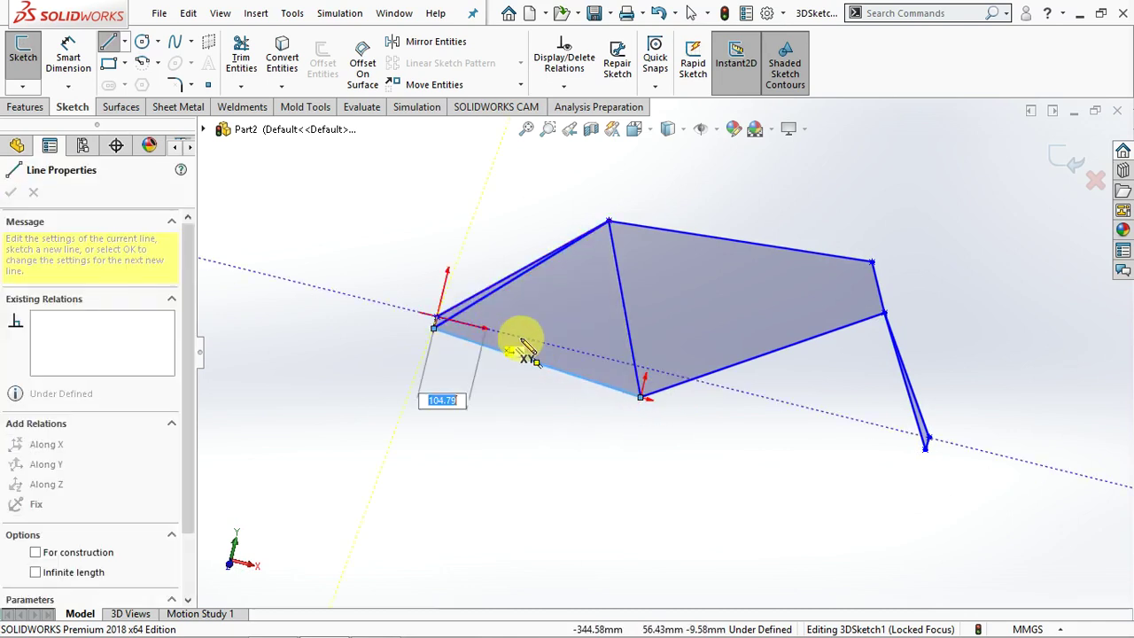
pyautogui.click(641, 396)
pyautogui.rightClick(640, 399)
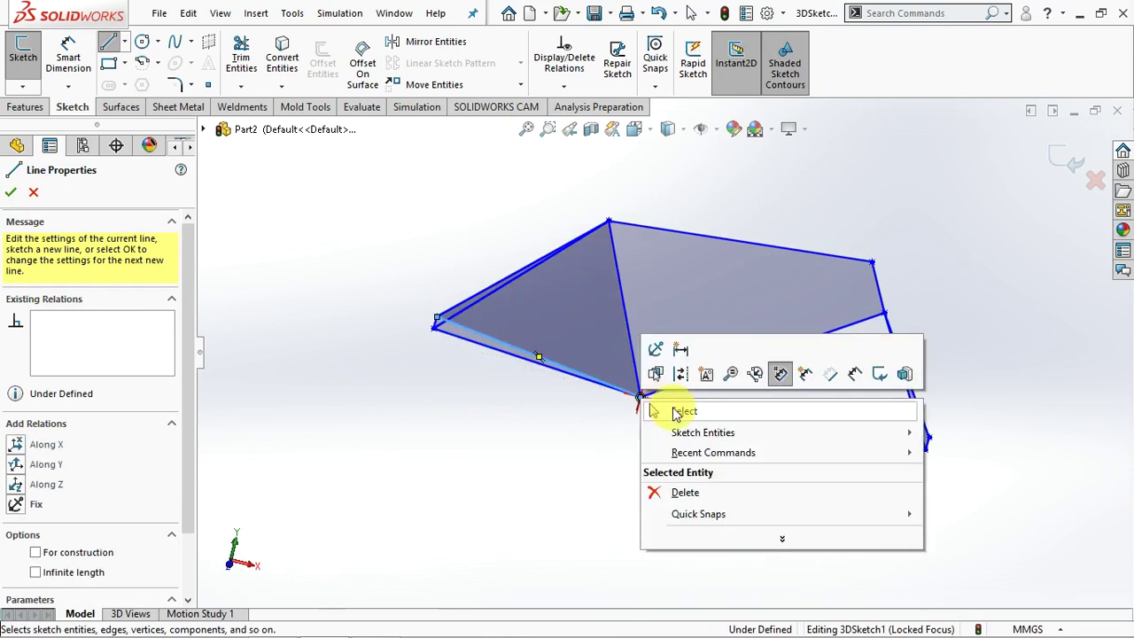
pyautogui.click(665, 410)
# - Zoom to fit and orbit the finished sketch, comparing it against the reference slide
pyautogui.press('z')
pyautogui.moveTo(695, 407)
pyautogui.mouseDown(button='middle')
pyautogui.moveTo(754, 334)
pyautogui.moveTo(818, 337)
pyautogui.moveTo(810, 382)
pyautogui.moveTo(602, 398)
pyautogui.moveTo(600, 435)
pyautogui.moveTo(612, 449)
pyautogui.mouseUp(button='middle')
pyautogui.moveTo(639, 414); pyautogui.dragTo(656, 467)
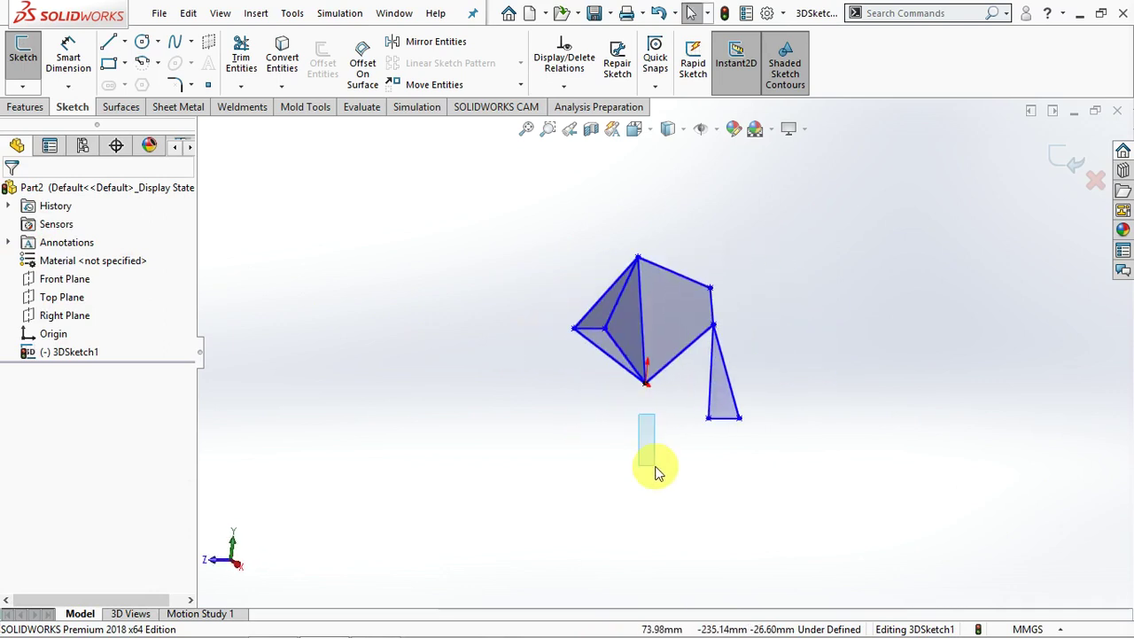
pyautogui.click(526, 128)
pyautogui.moveTo(739, 261)
pyautogui.mouseDown(button='middle')
pyautogui.moveTo(797, 273)
pyautogui.moveTo(803, 285)
pyautogui.mouseUp(button='middle')
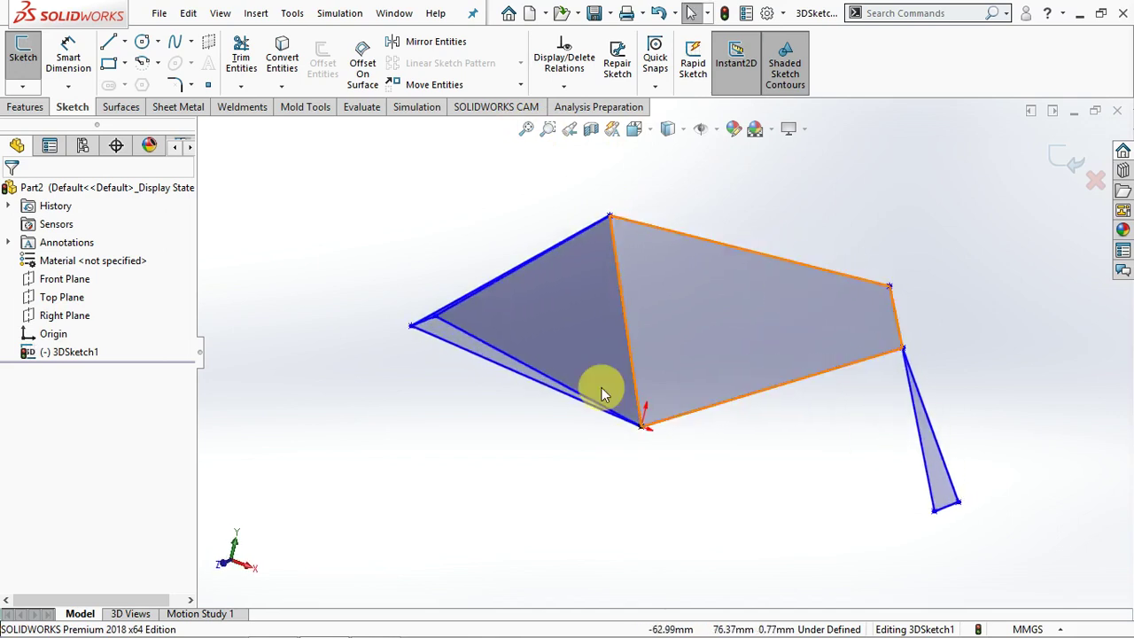
pyautogui.moveTo(266, 622)
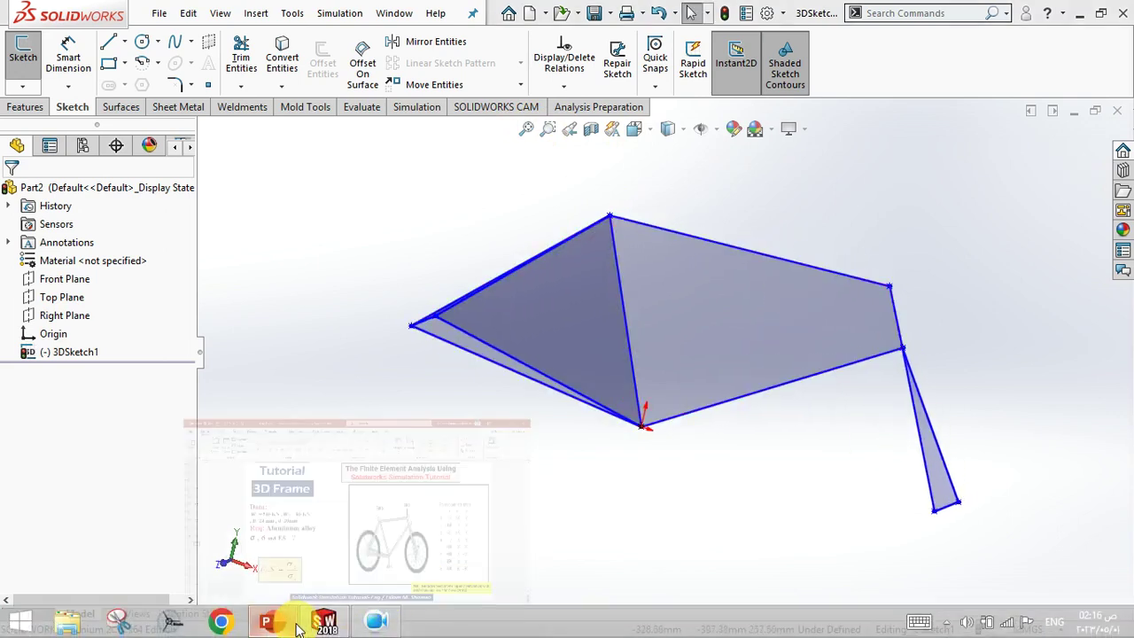
pyautogui.click(299, 627)
pyautogui.click(298, 626)
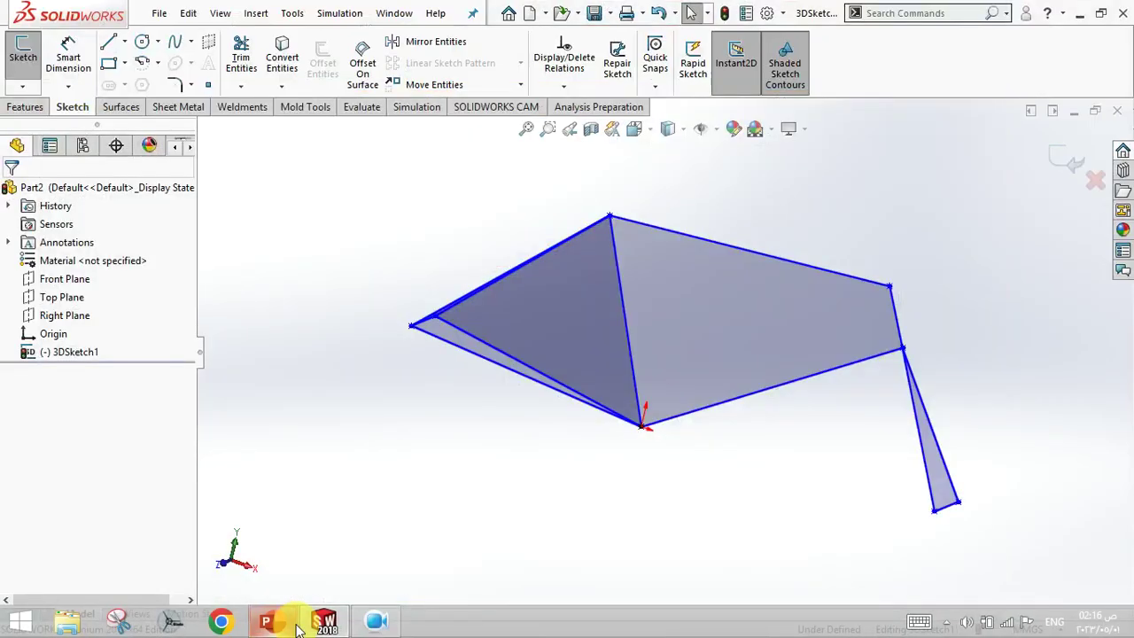
pyautogui.click(298, 627)
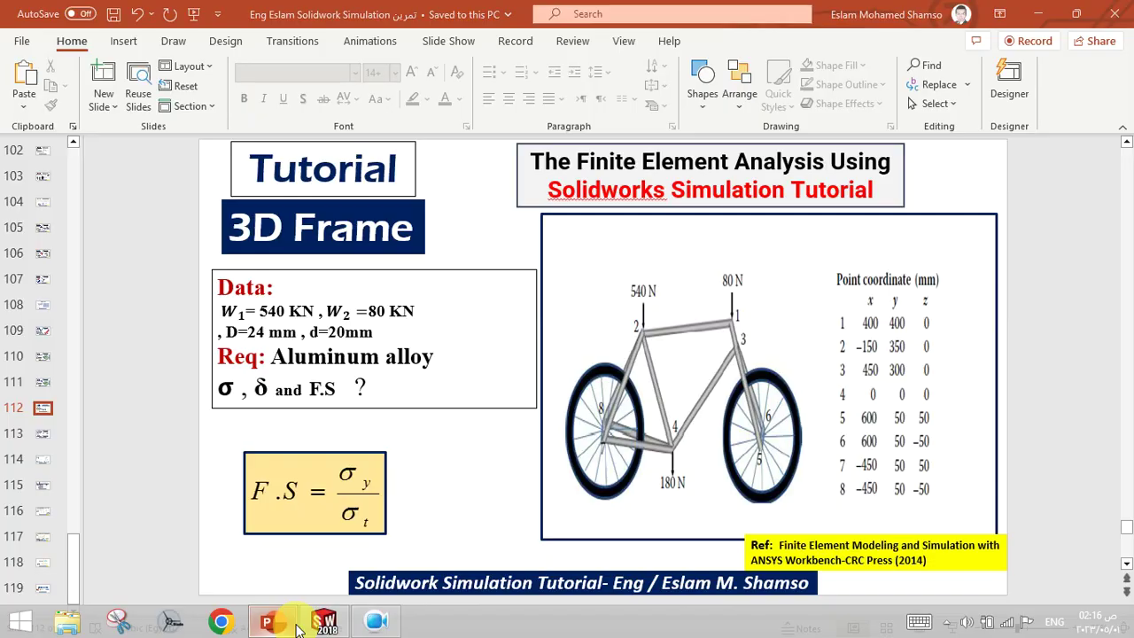
pyautogui.click(299, 626)
pyautogui.click(298, 627)
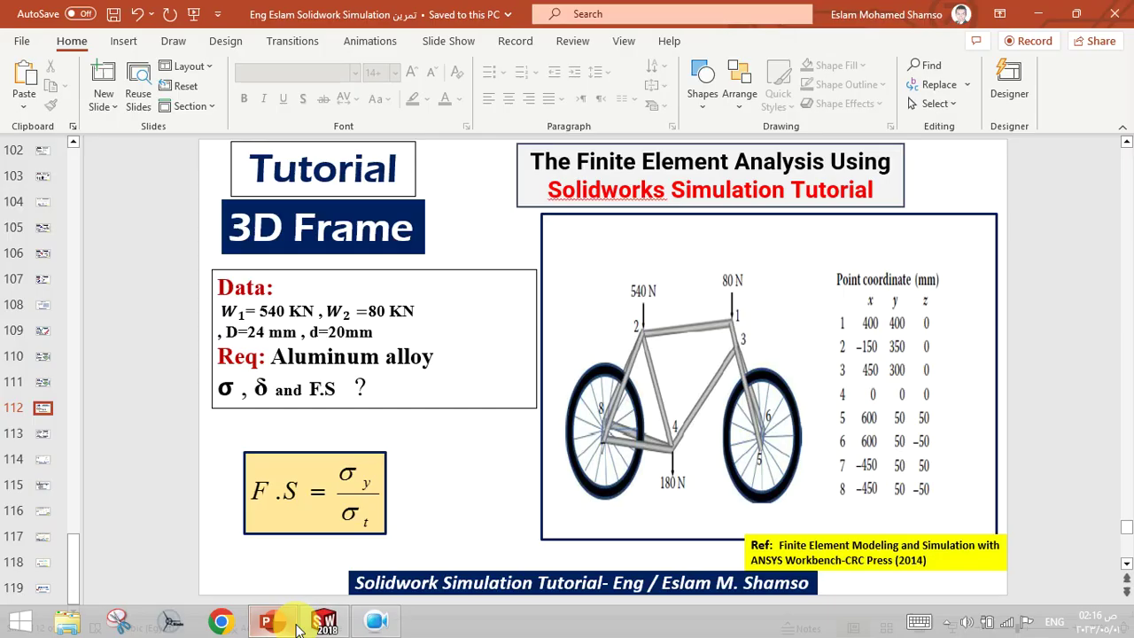
pyautogui.click(299, 626)
pyautogui.click(299, 626)
pyautogui.click(298, 626)
# - Exit the sketch and start a Structural Member with iso standard, pipe type, size 21.3 x 2.3
pyautogui.click(676, 304)
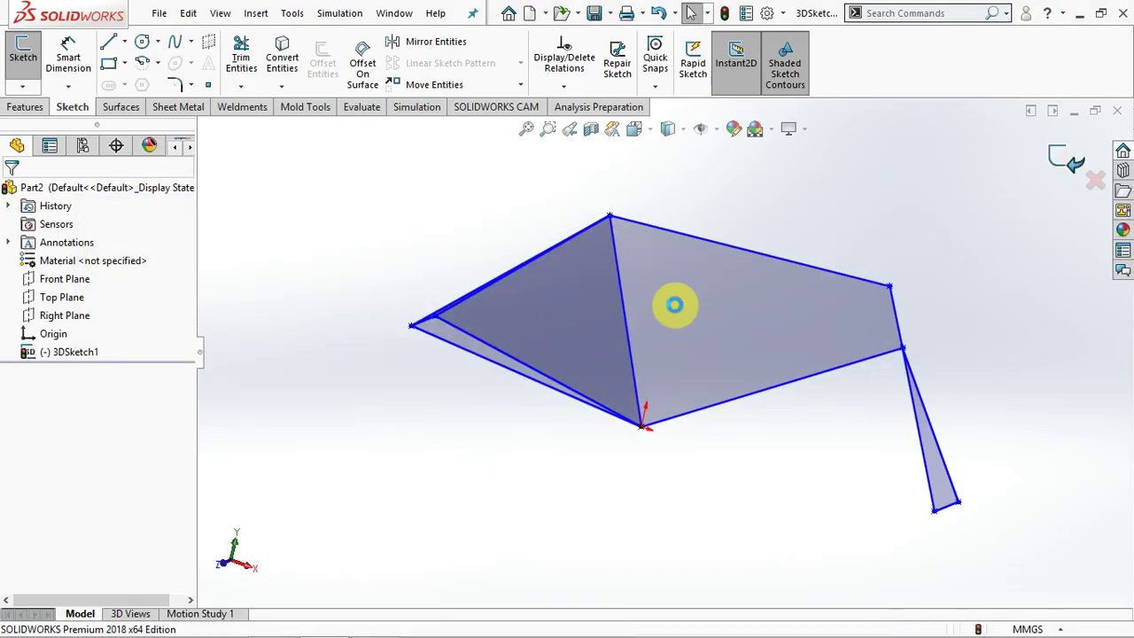
pyautogui.click(246, 107)
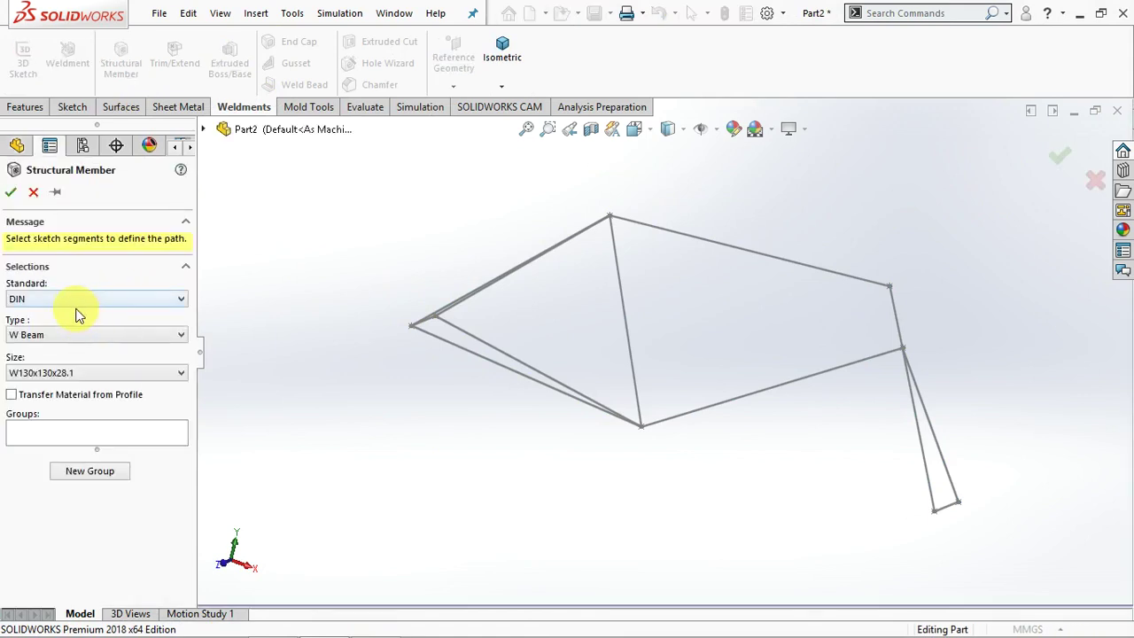
pyautogui.click(70, 308)
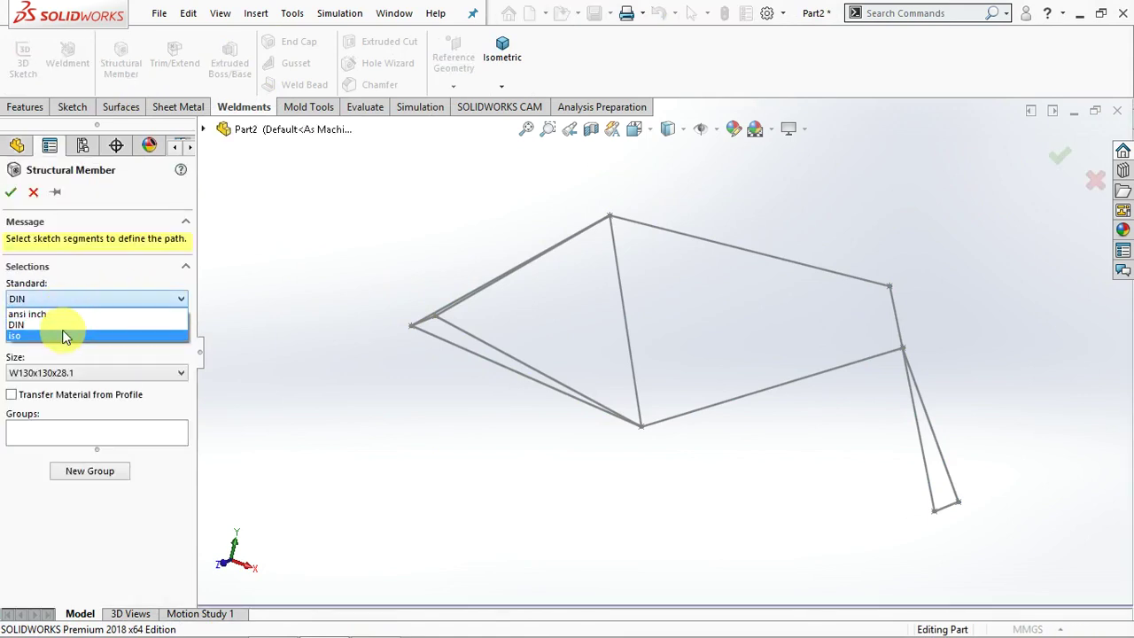
pyautogui.click(62, 330)
pyautogui.click(67, 338)
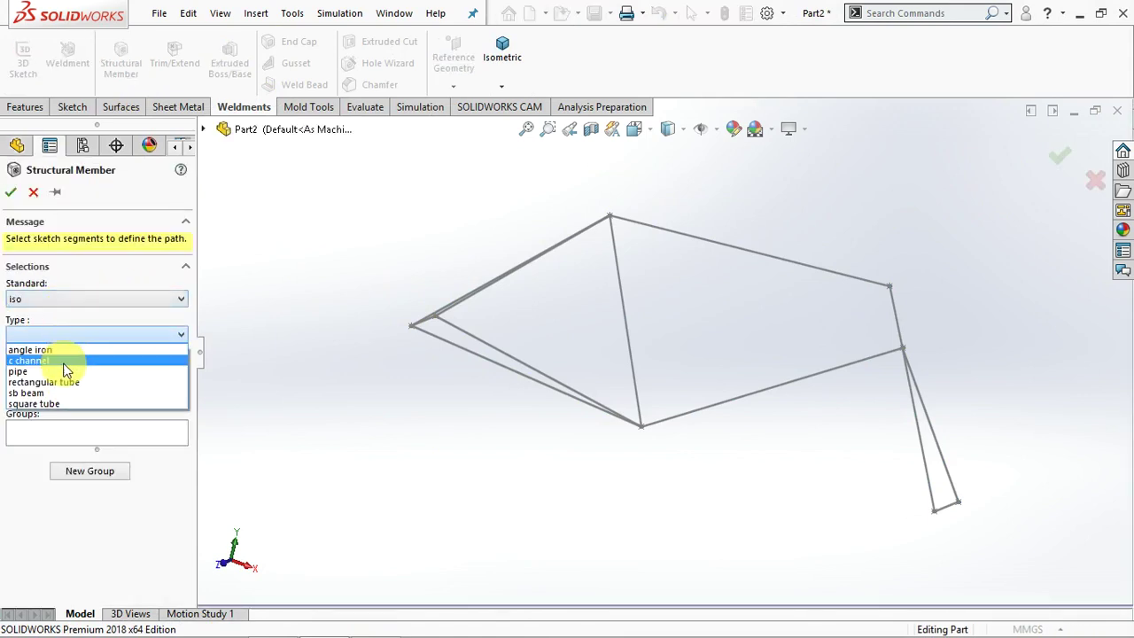
pyautogui.click(67, 371)
pyautogui.click(66, 385)
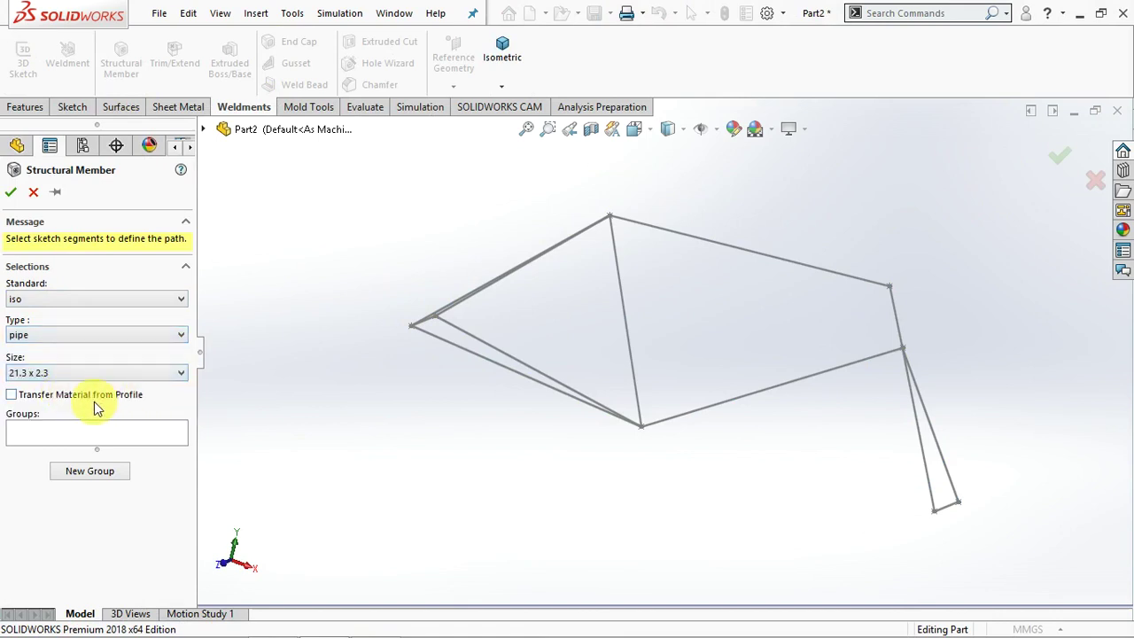
pyautogui.click(86, 433)
# - Add the three left-side frame lines to Group1
pyautogui.moveTo(477, 328); pyautogui.dragTo(553, 383, button='middle')
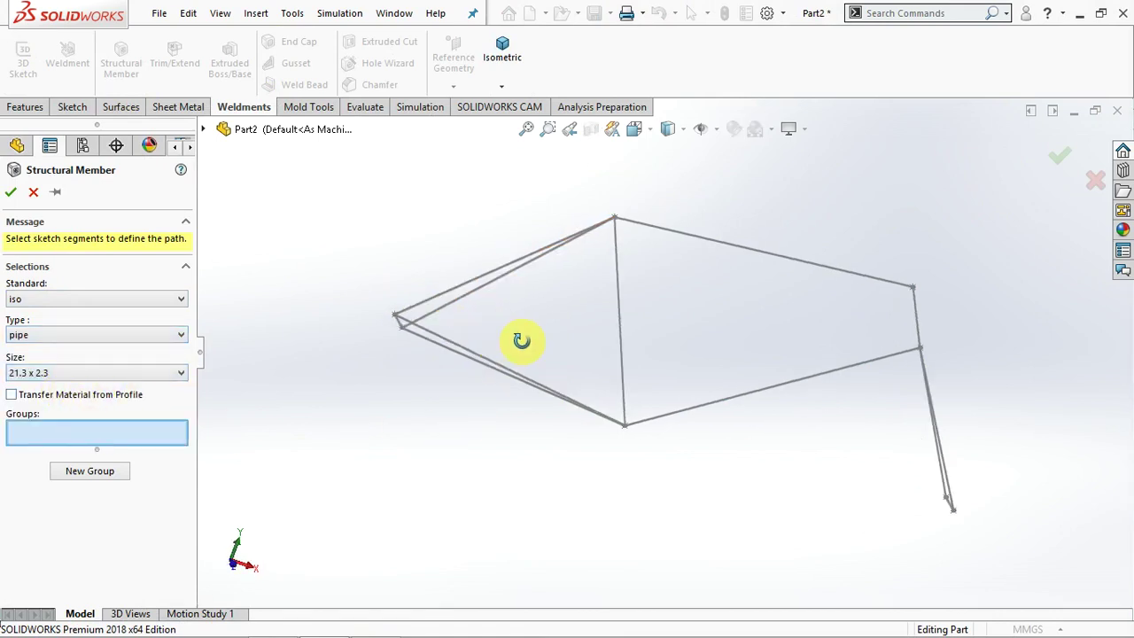
pyautogui.click(474, 322)
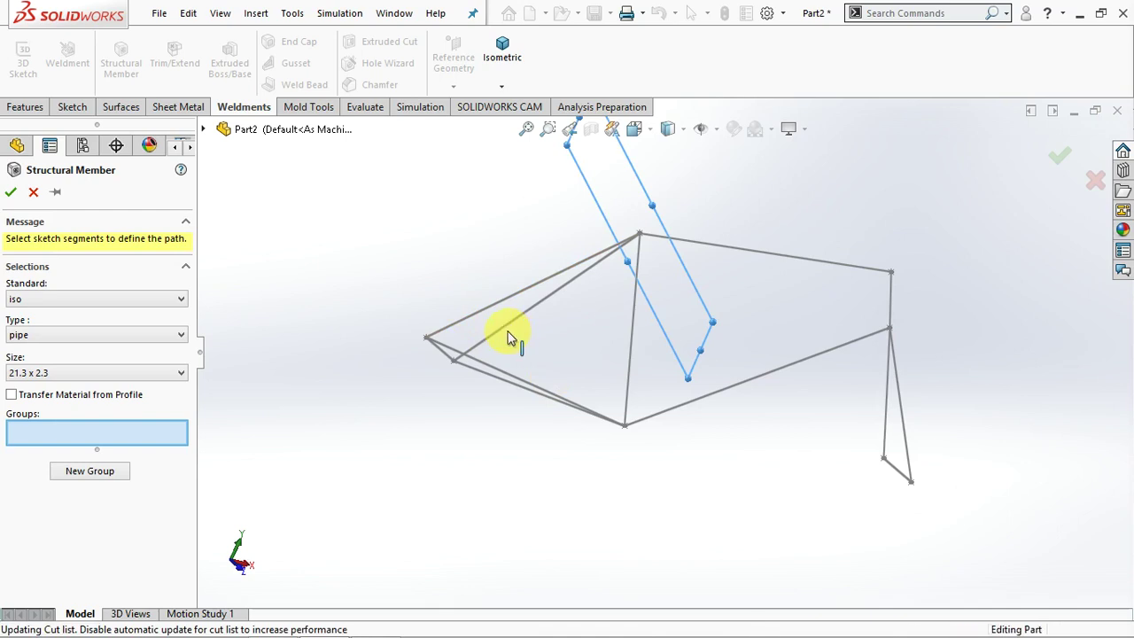
pyautogui.click(503, 329)
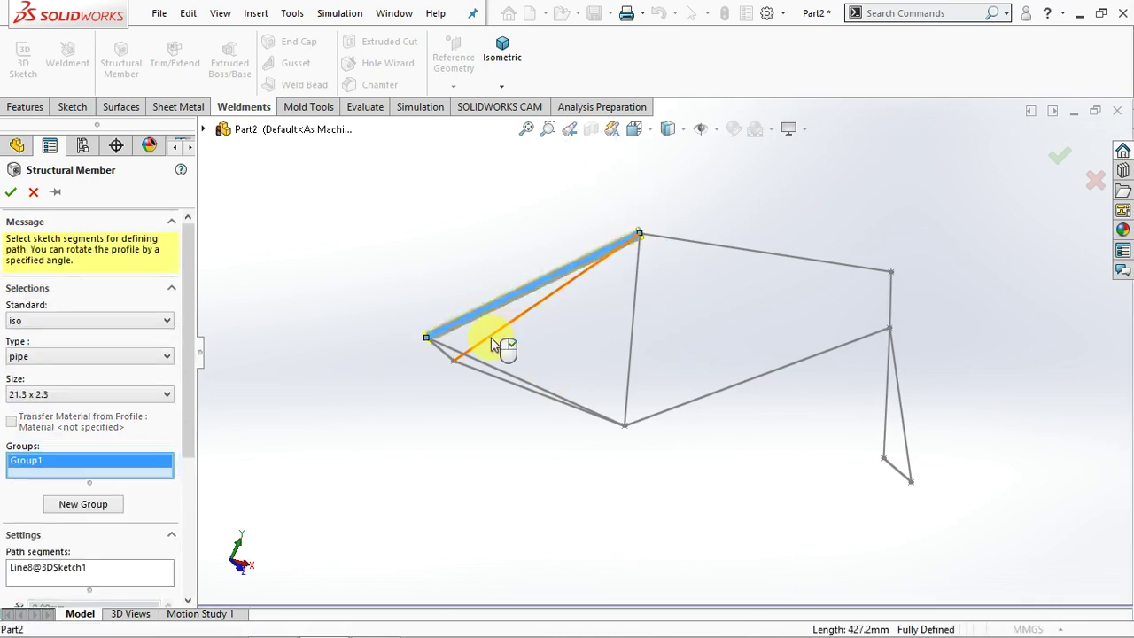
pyautogui.click(442, 351)
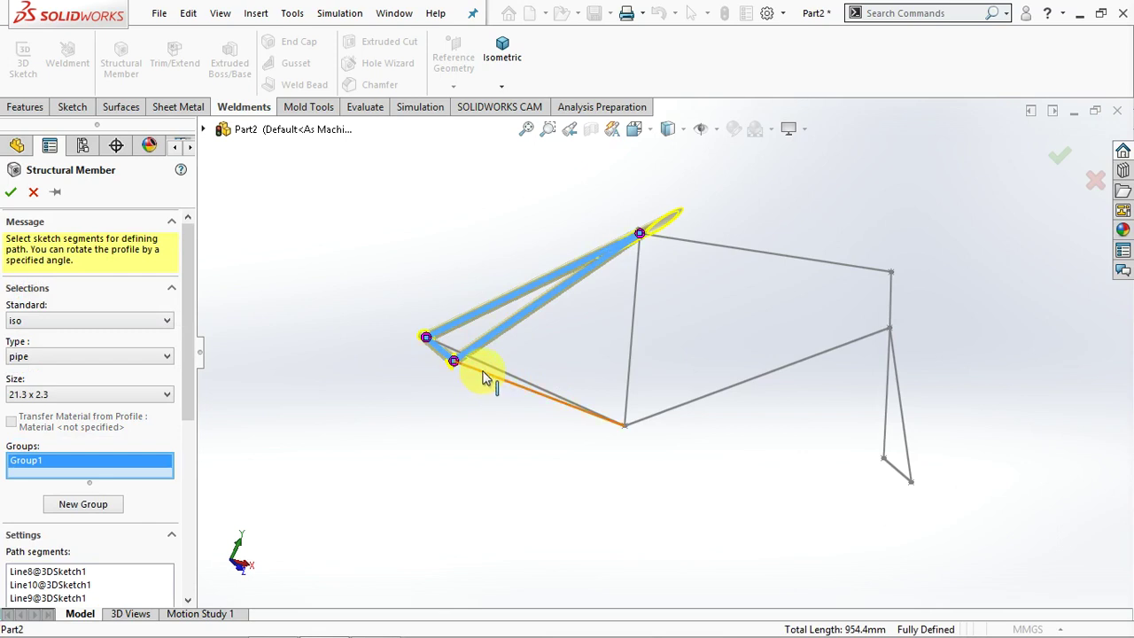
# - Create Group2 from the bottom-vertex lines, the right-hand stay and the short lower segment
pyautogui.click(113, 504)
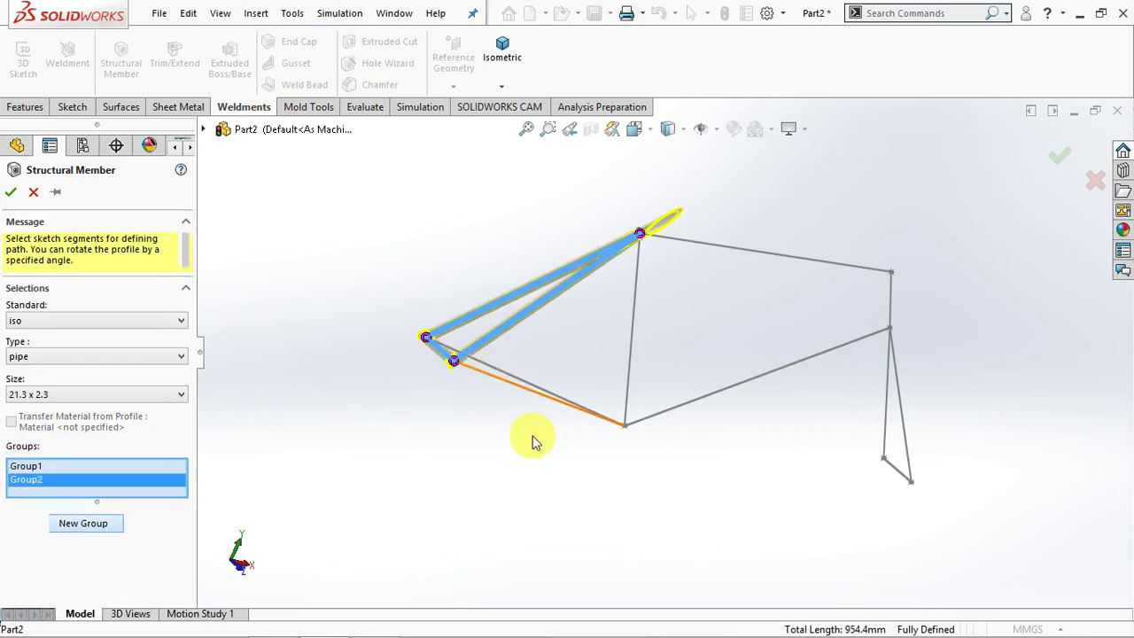
pyautogui.click(507, 393)
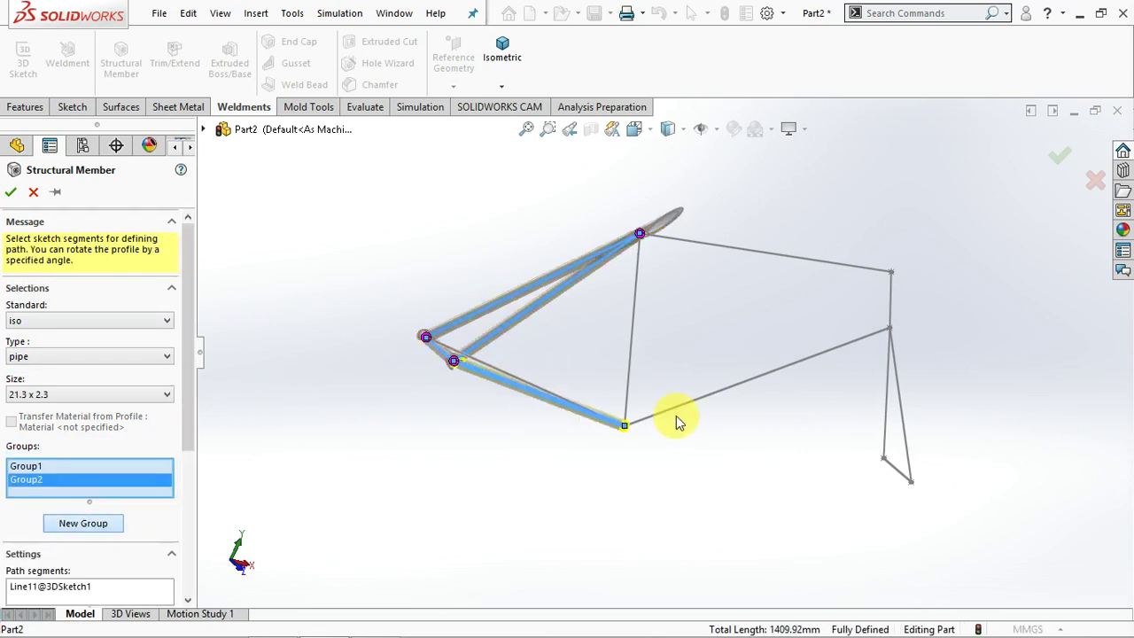
pyautogui.click(760, 393)
pyautogui.click(899, 370)
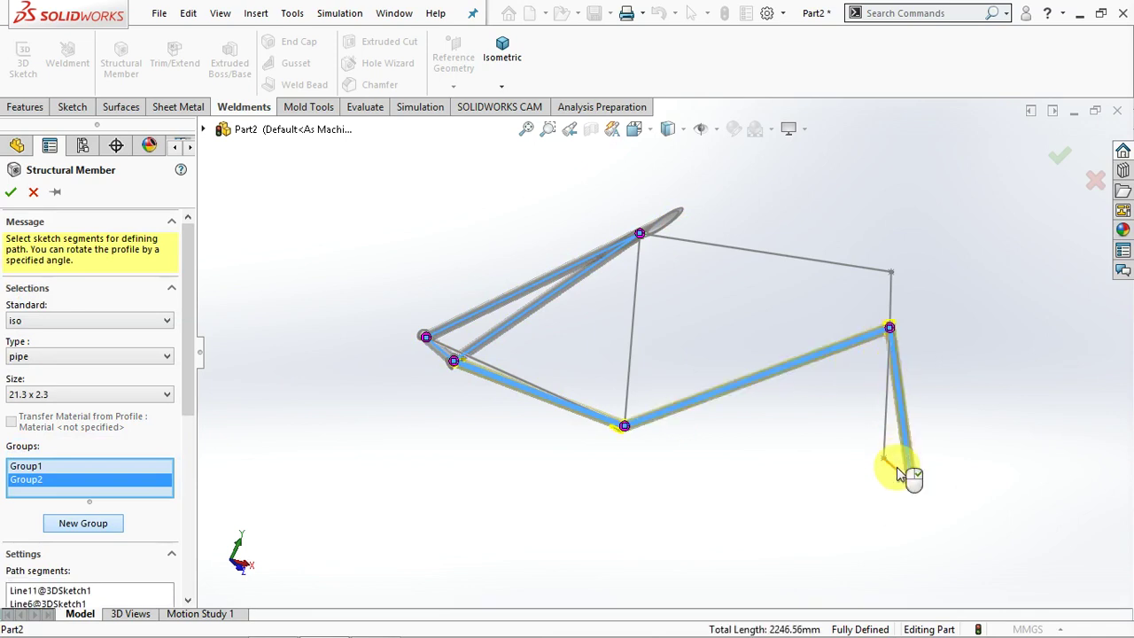
pyautogui.click(896, 474)
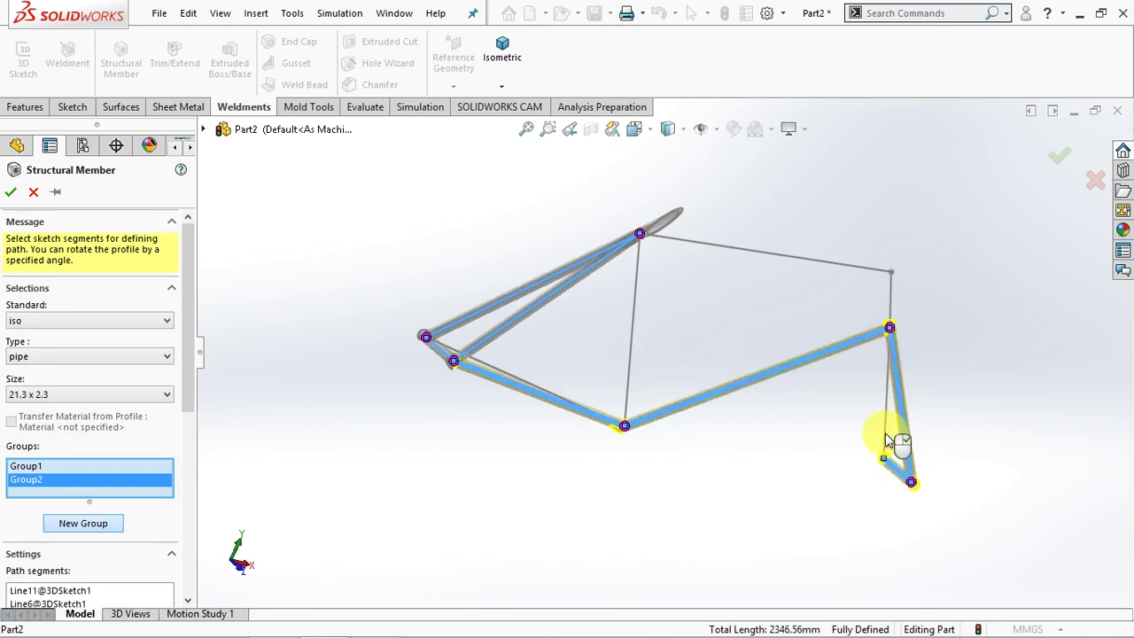
# - Create Group3 from the right vertical, top and central vertical lines, then orbit to inspect
pyautogui.click(98, 525)
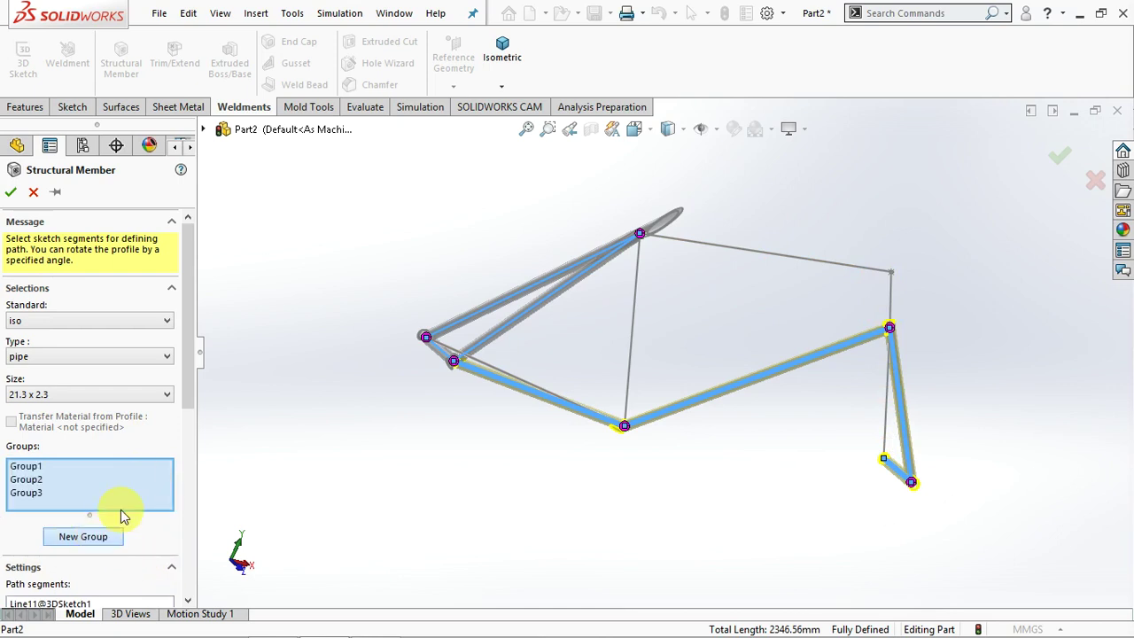
pyautogui.click(891, 412)
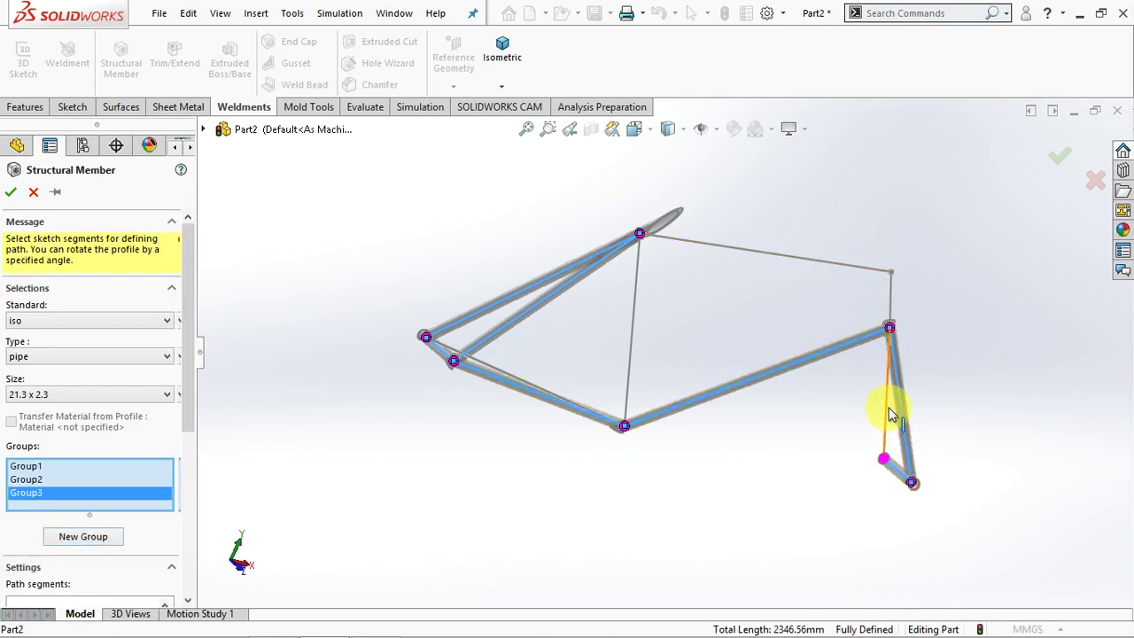
pyautogui.click(857, 271)
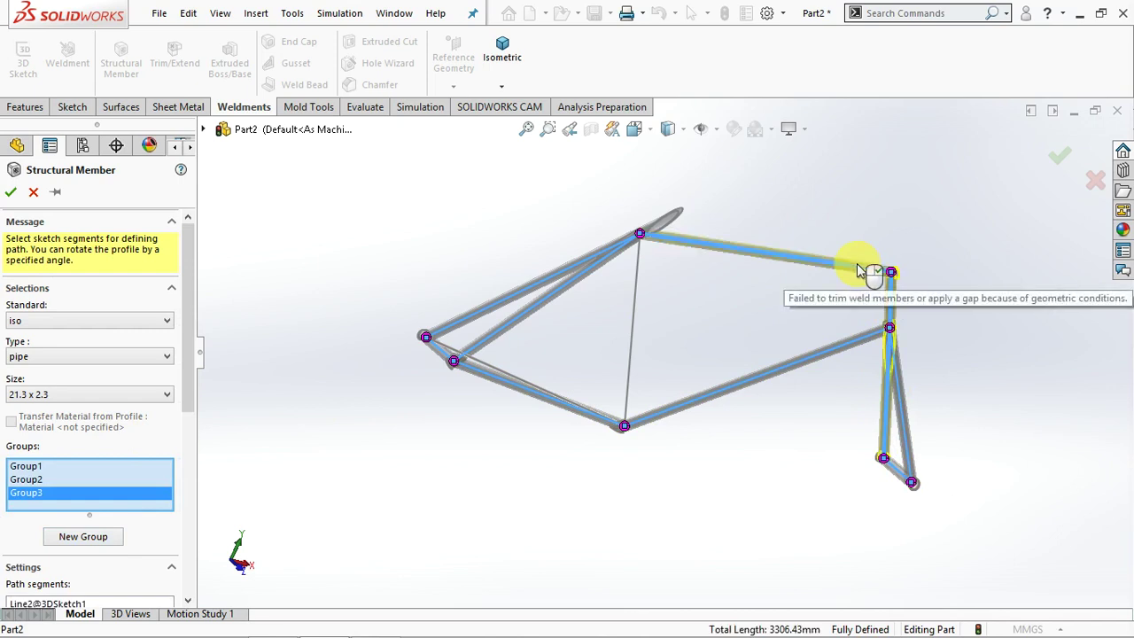
pyautogui.click(635, 319)
pyautogui.moveTo(653, 299)
pyautogui.mouseDown(button='middle')
pyautogui.moveTo(663, 254)
pyautogui.moveTo(597, 239)
pyautogui.moveTo(570, 217)
pyautogui.mouseUp(button='middle')
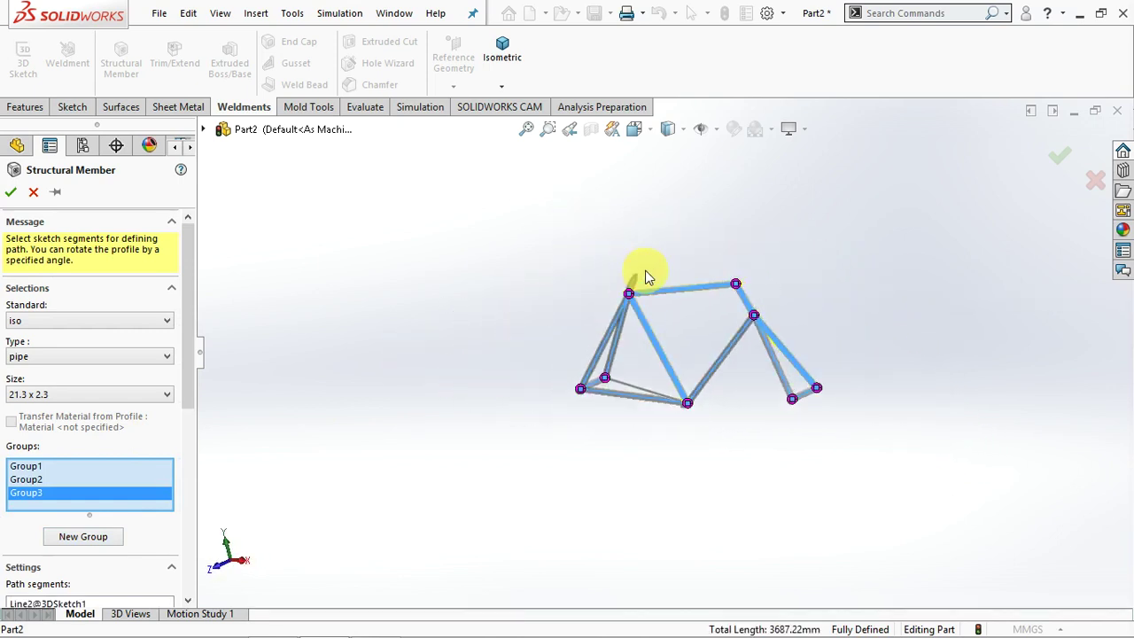
pyautogui.moveTo(646, 273); pyautogui.dragTo(663, 373, button='middle')
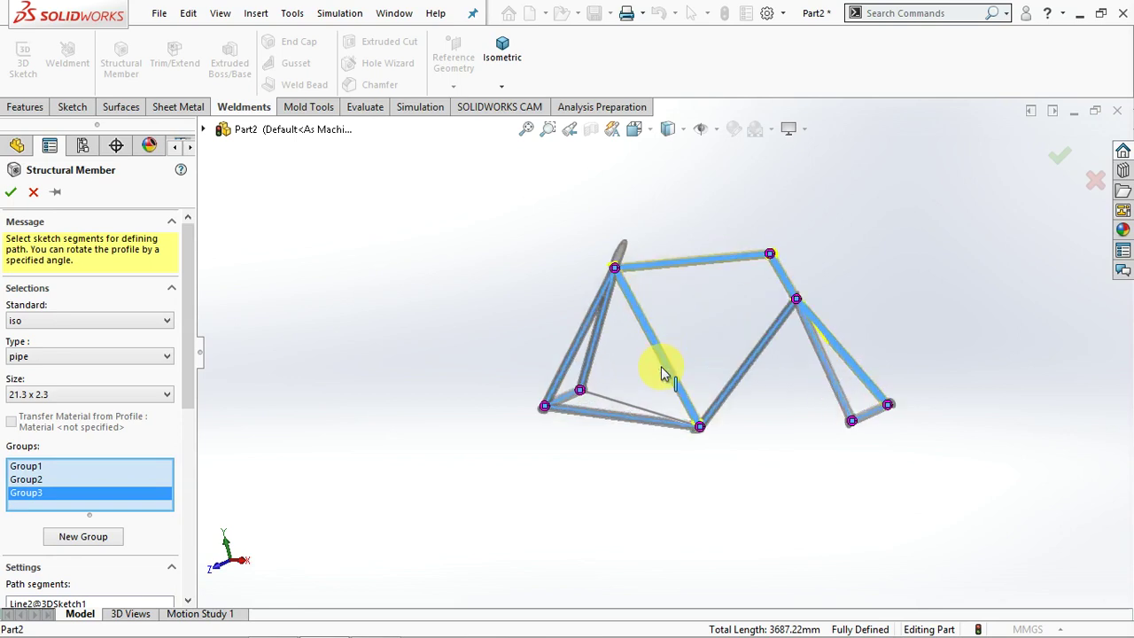
pyautogui.click(69, 536)
# - Add the last lower segment as Group4, view it isometrically, and accept the Pipe 21.3 X 2.3 member
pyautogui.click(614, 404)
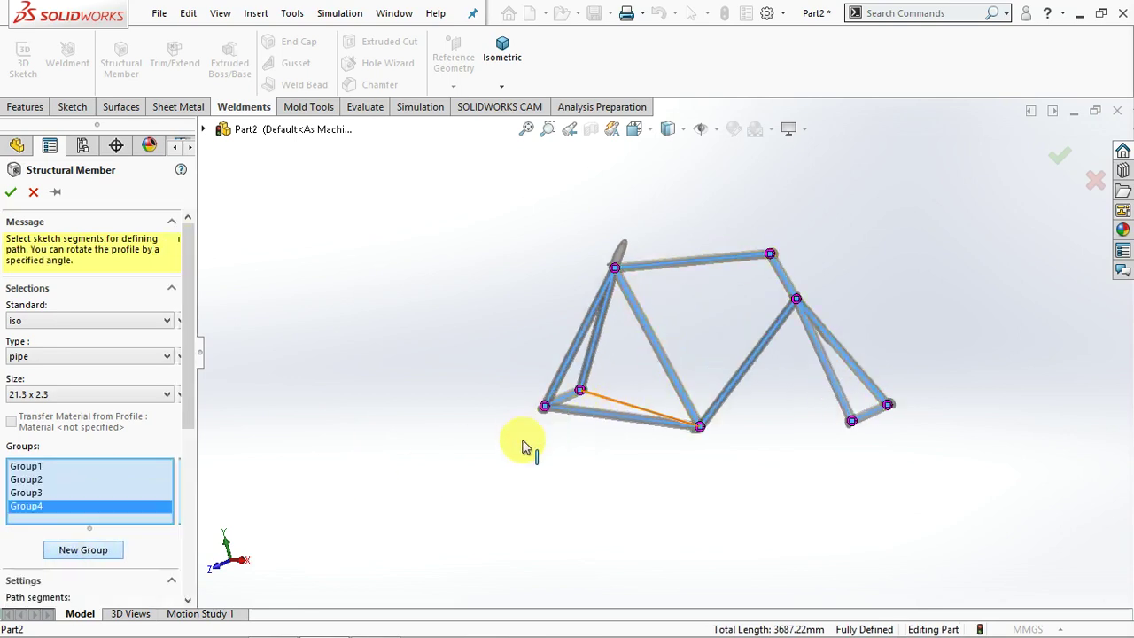
pyautogui.click(634, 130)
pyautogui.hotkey('ctrl', '7')
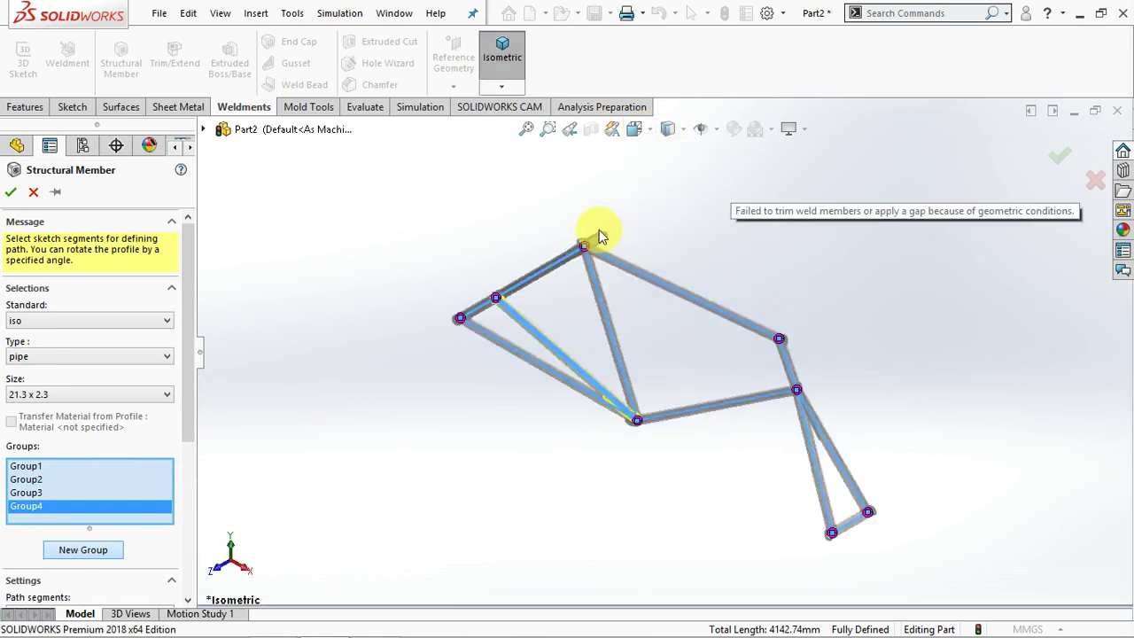
pyautogui.scroll(5, 598, 266)
pyautogui.scroll(3, 664, 334)
pyautogui.moveTo(663, 335)
pyautogui.mouseDown(button='middle')
pyautogui.moveTo(688, 464)
pyautogui.moveTo(629, 423)
pyautogui.moveTo(599, 318)
pyautogui.moveTo(564, 319)
pyautogui.moveTo(446, 561)
pyautogui.mouseUp(button='middle')
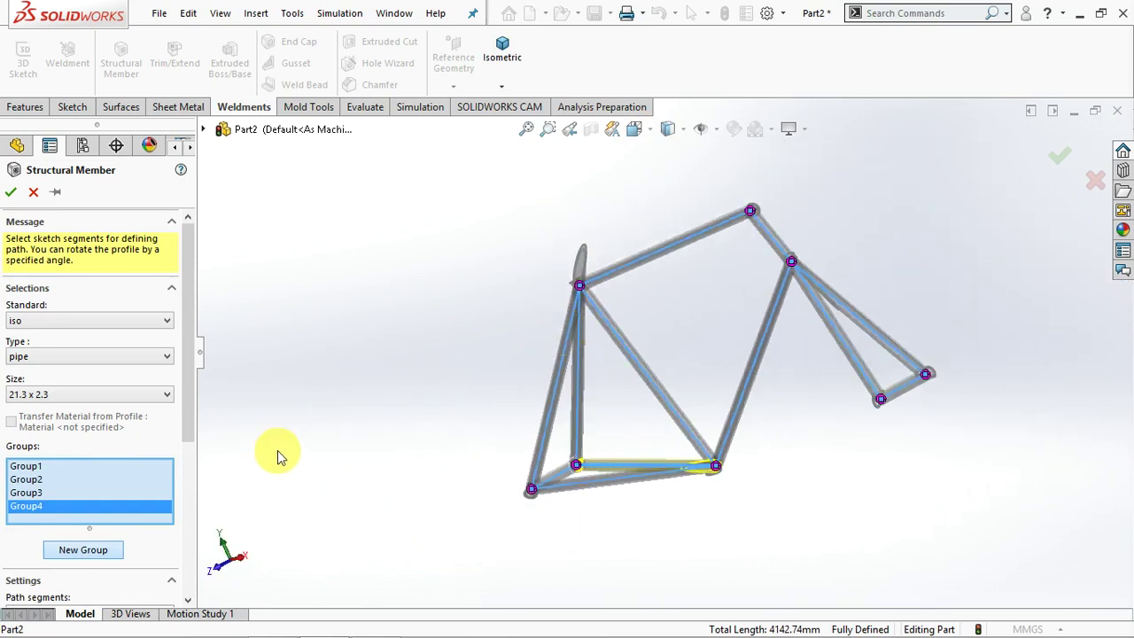
pyautogui.moveTo(185, 385)
pyautogui.mouseDown()
pyautogui.moveTo(178, 578)
pyautogui.moveTo(167, 362)
pyautogui.mouseUp()
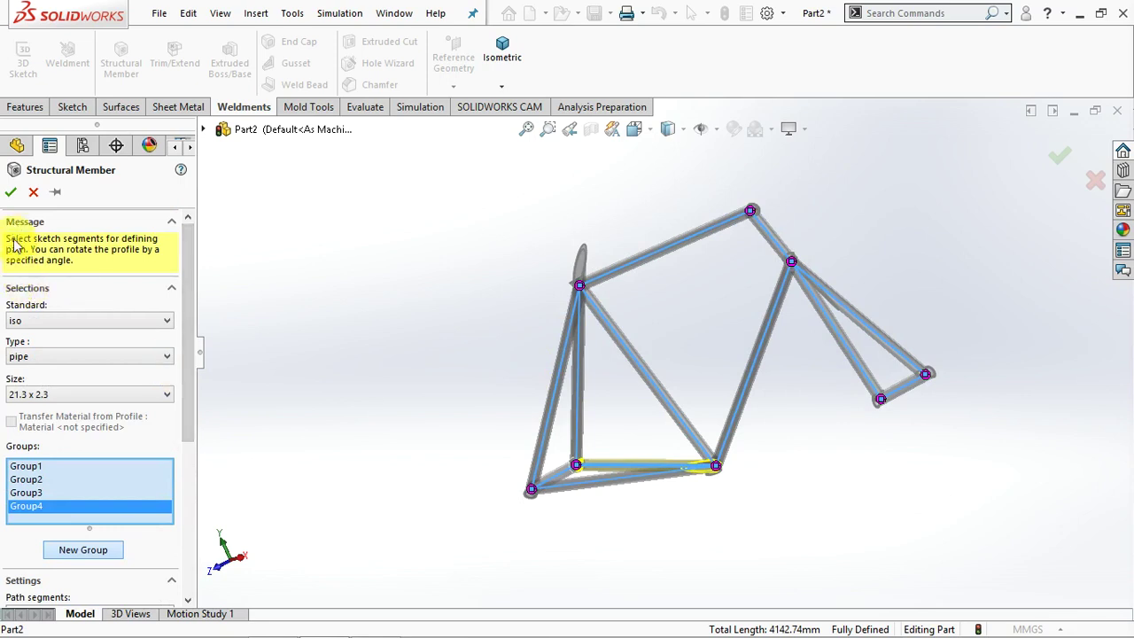
pyautogui.click(10, 193)
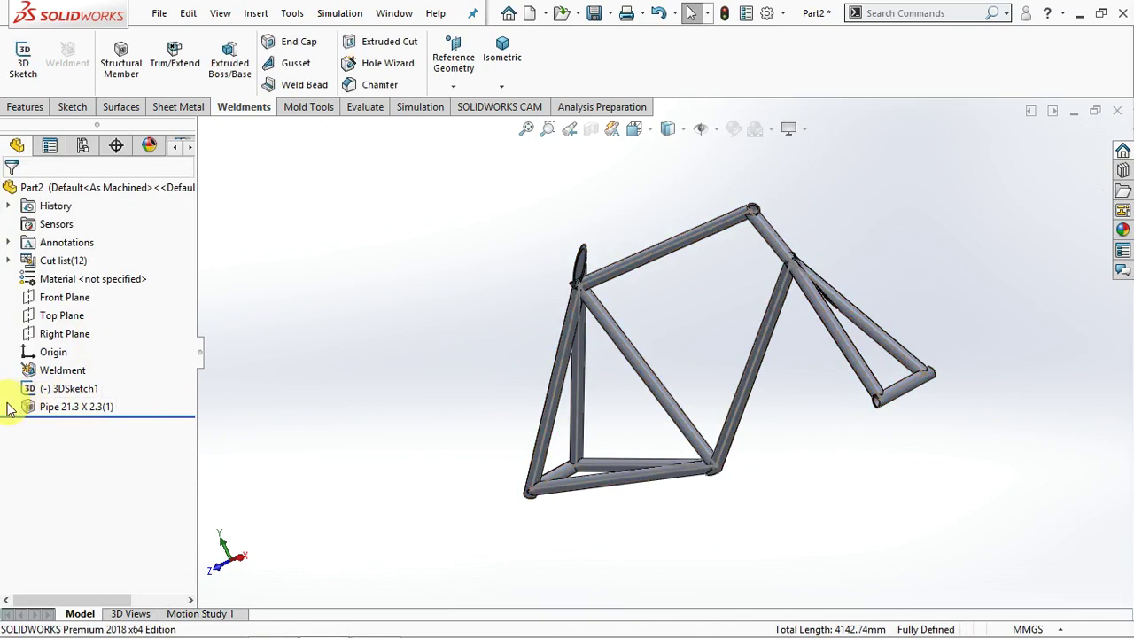
# - Open the pipe member's profile sketch for editing, viewed Normal To and zoomed onto its circles
pyautogui.click(7, 407)
pyautogui.click(76, 352)
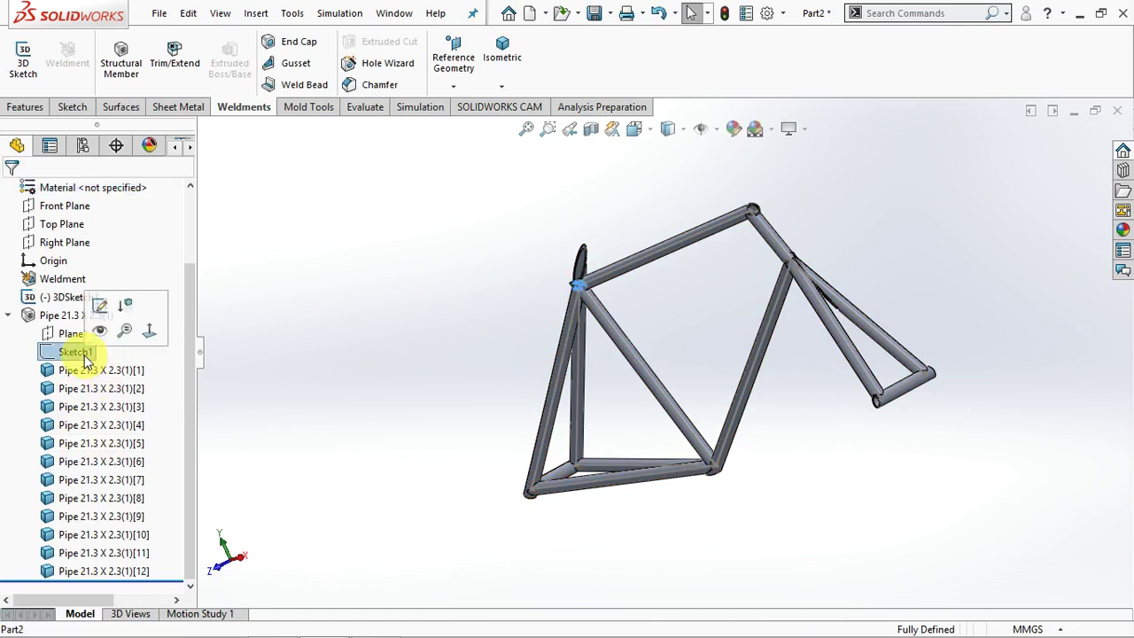
pyautogui.click(115, 310)
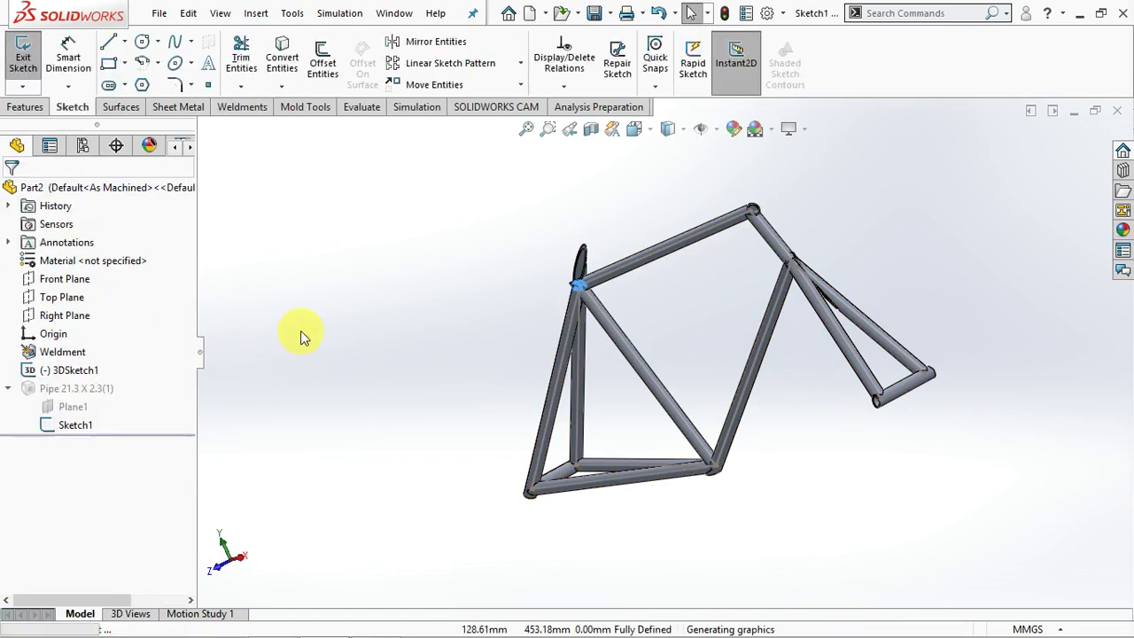
pyautogui.click(549, 131)
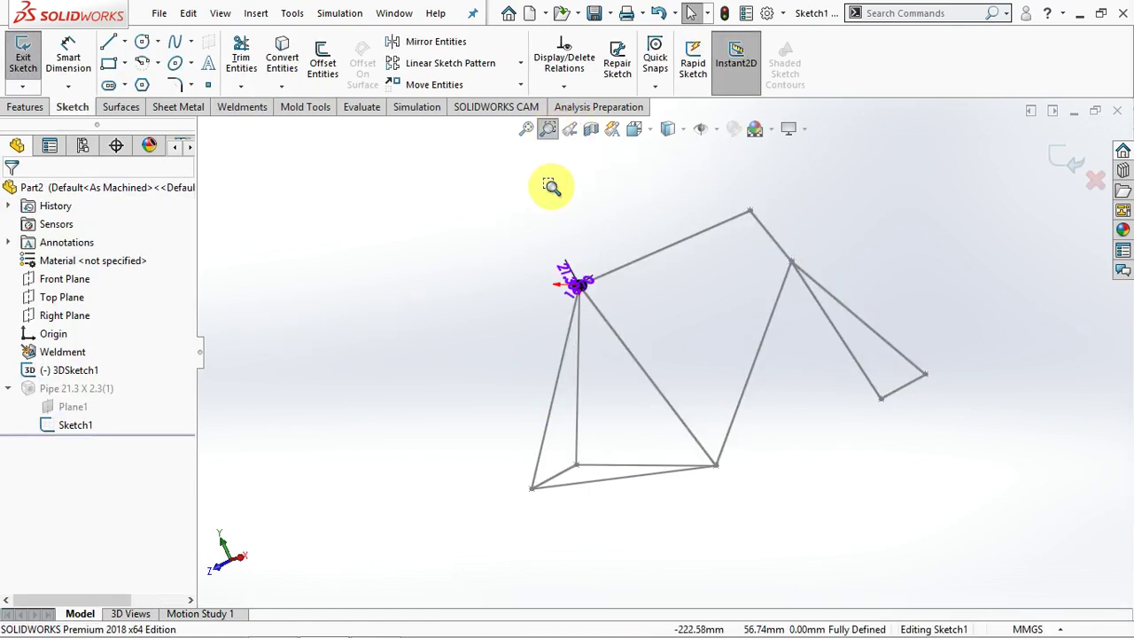
pyautogui.click(634, 129)
pyautogui.click(732, 222)
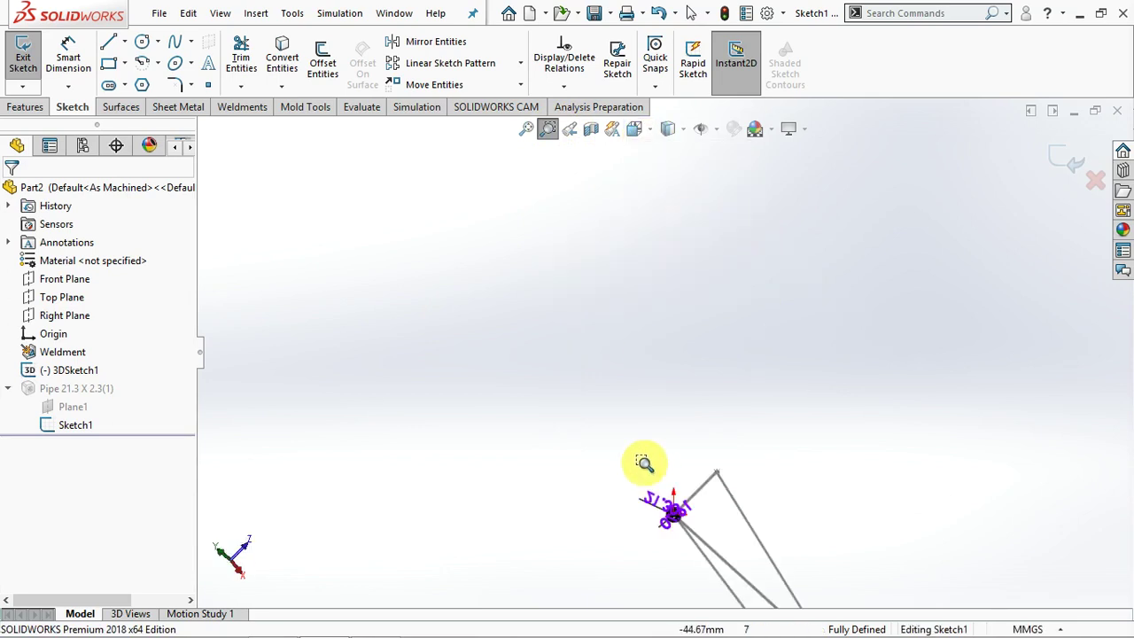
pyautogui.moveTo(646, 461); pyautogui.dragTo(708, 585)
pyautogui.moveTo(564, 243); pyautogui.dragTo(786, 410)
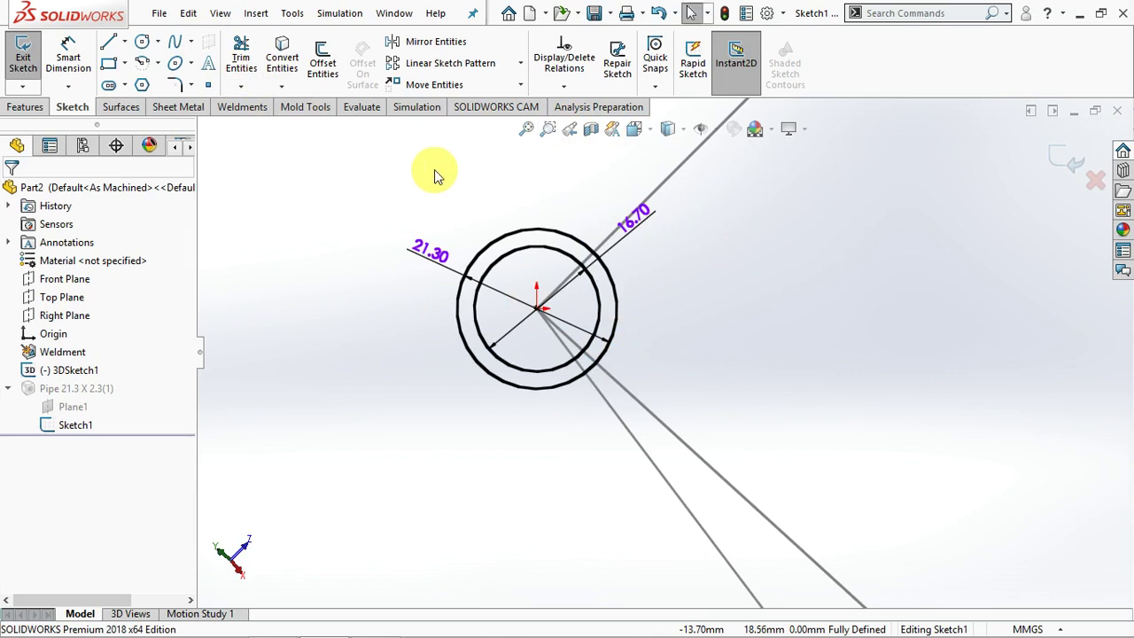
# - Change the 21.30 and 16.70 diameters to 20 and 24 mm, then exit the sketch
pyautogui.doubleClick(433, 253)
pyautogui.write('20')
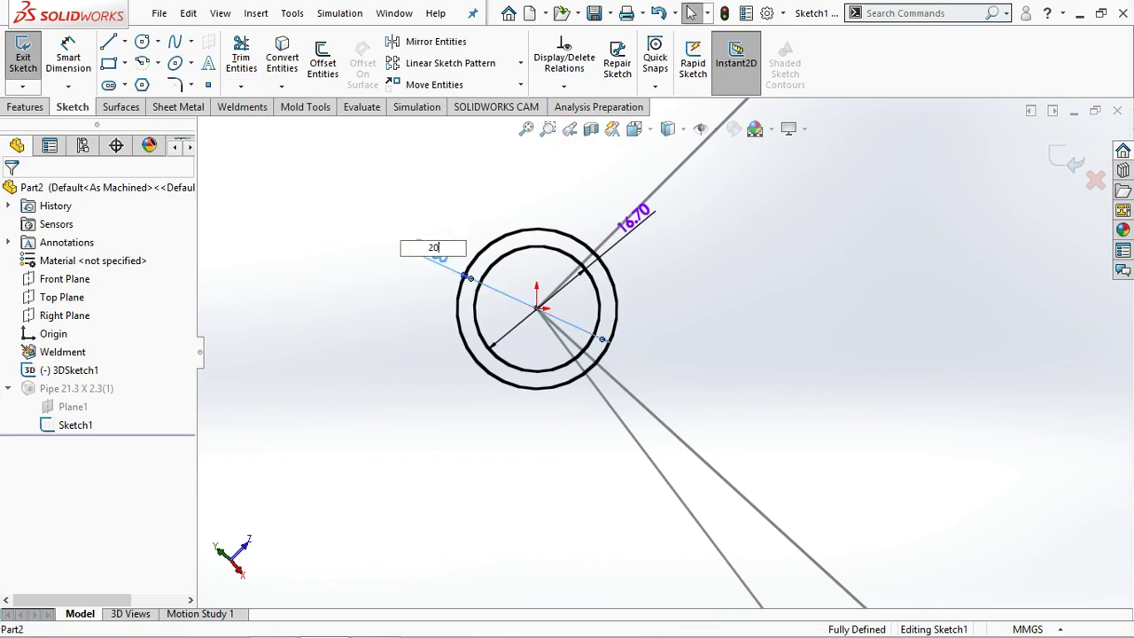
pyautogui.press('Return')
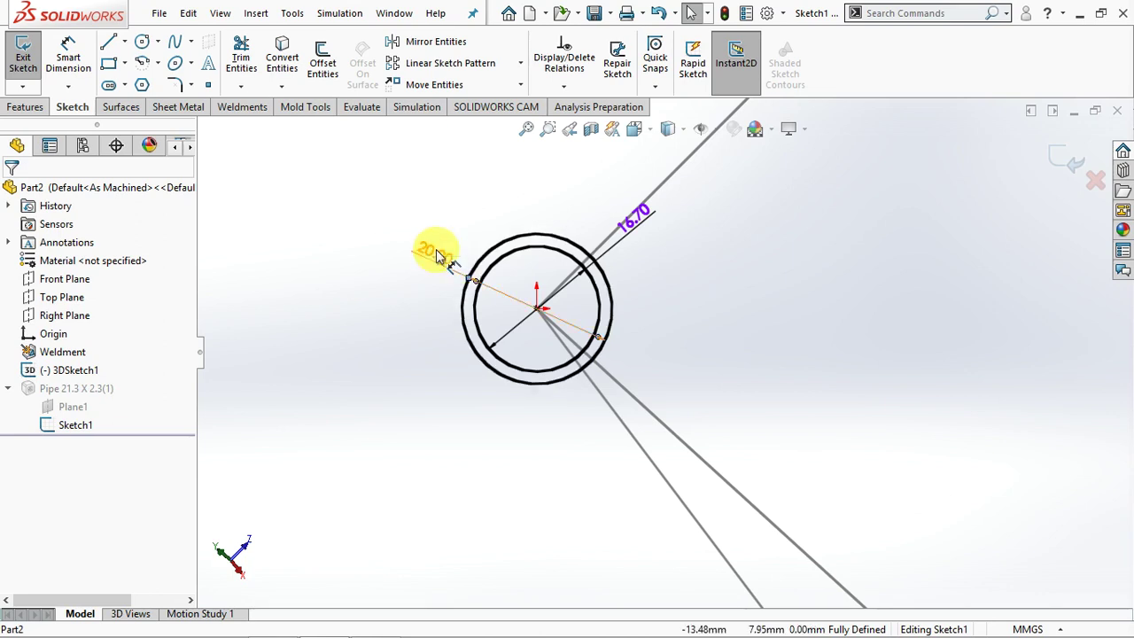
pyautogui.doubleClick(637, 218)
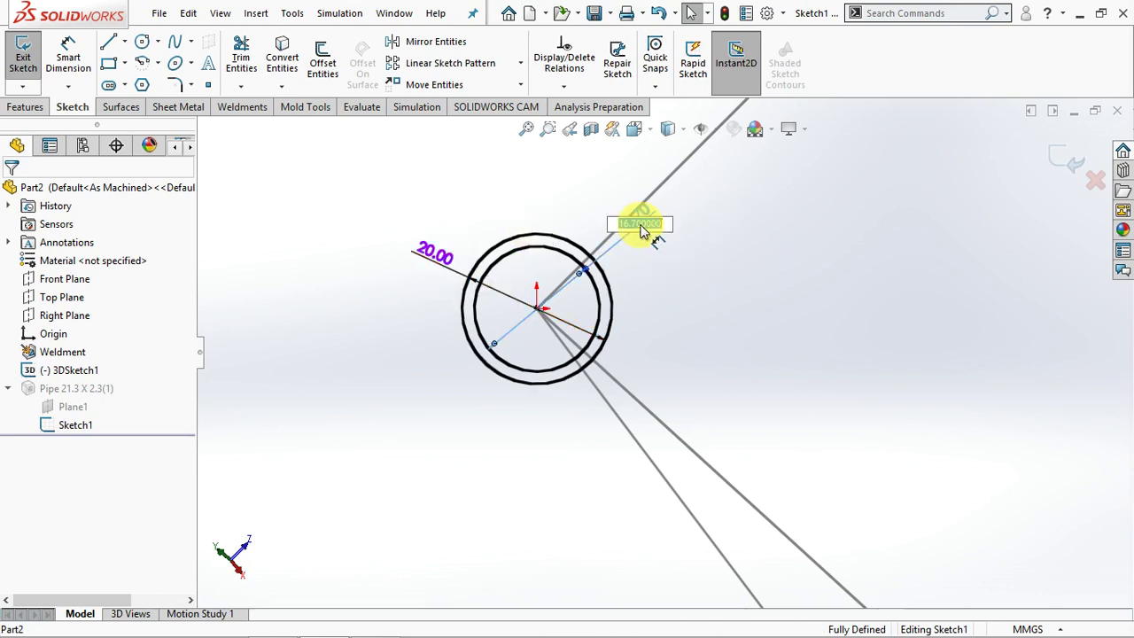
pyautogui.write('24')
pyautogui.press('Return')
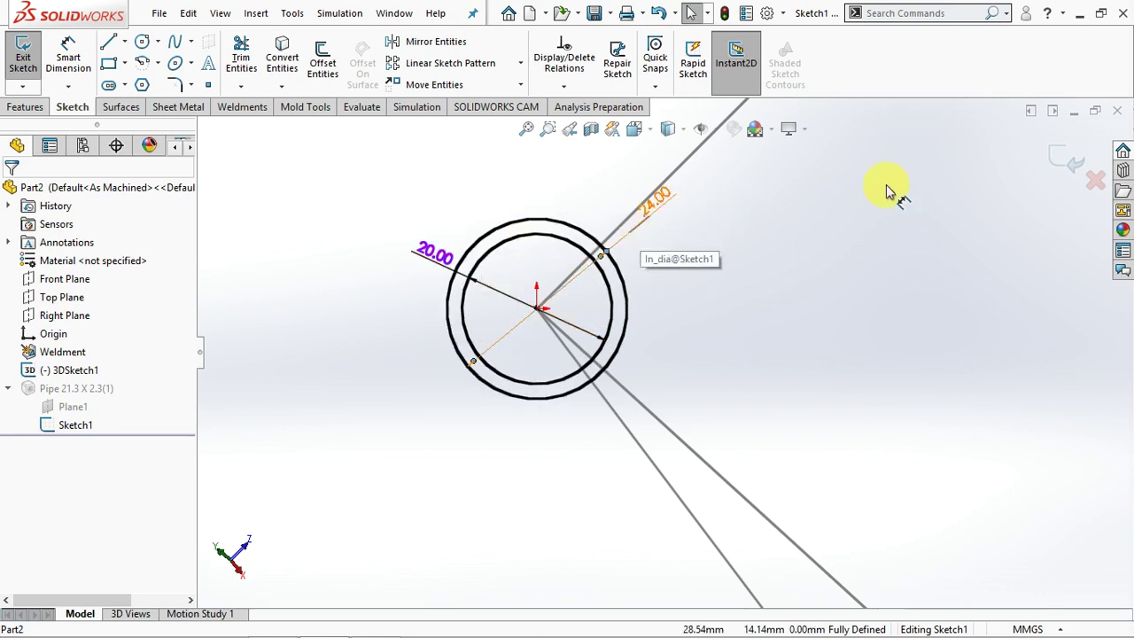
pyautogui.click(1068, 149)
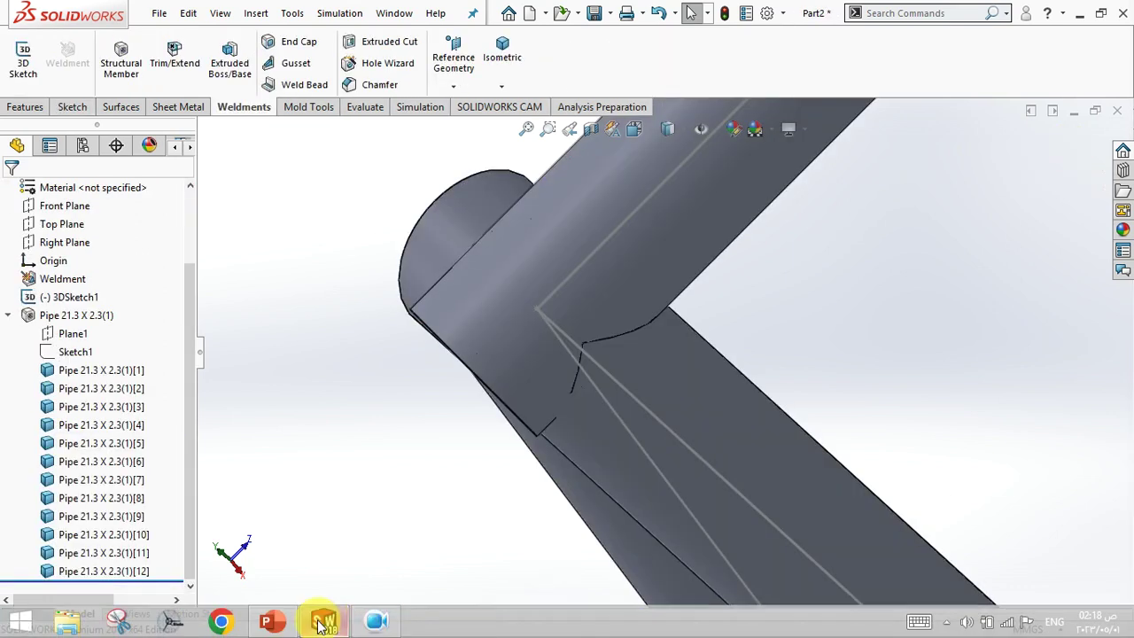
# - Check the frame data on the tutorial slide, then zoom to fit and show the frame in isometric view
pyautogui.click(277, 626)
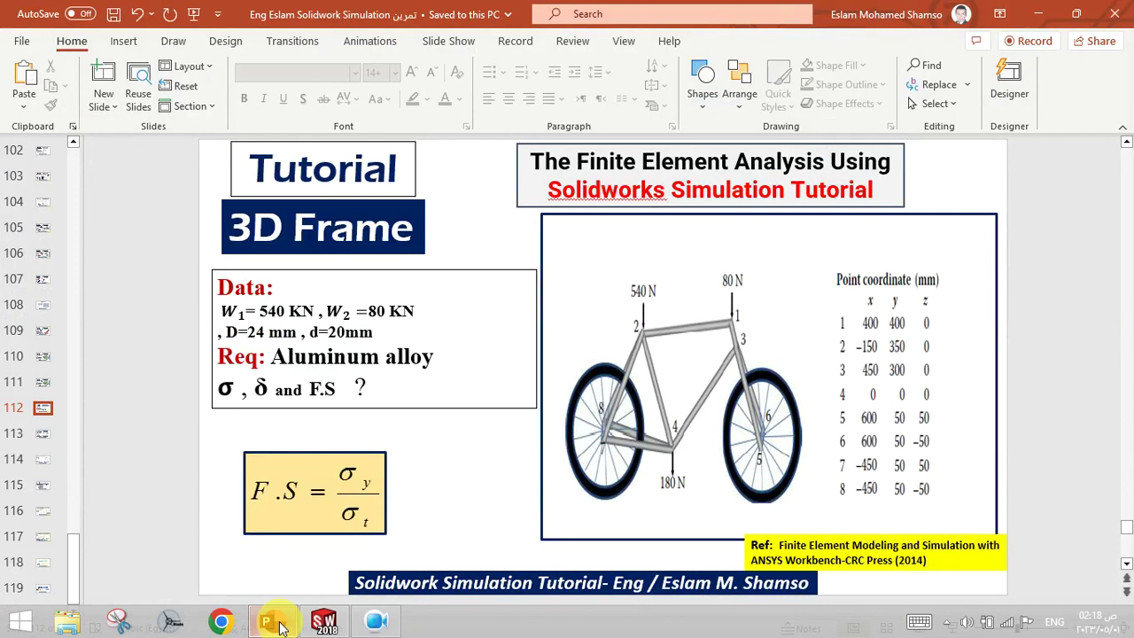
pyautogui.click(276, 625)
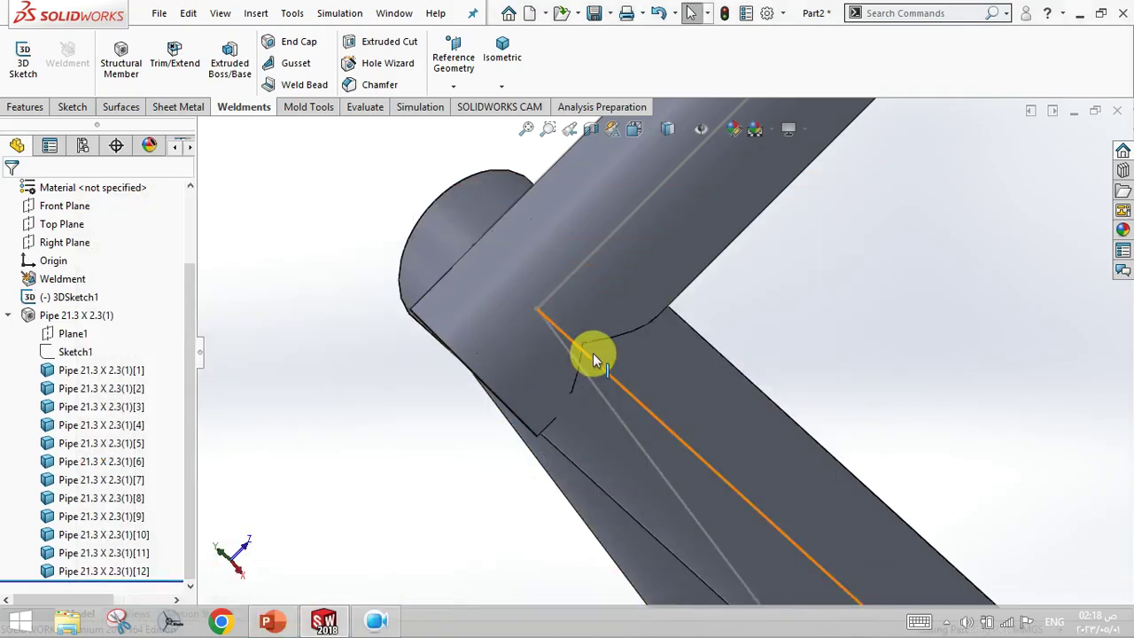
pyautogui.click(528, 129)
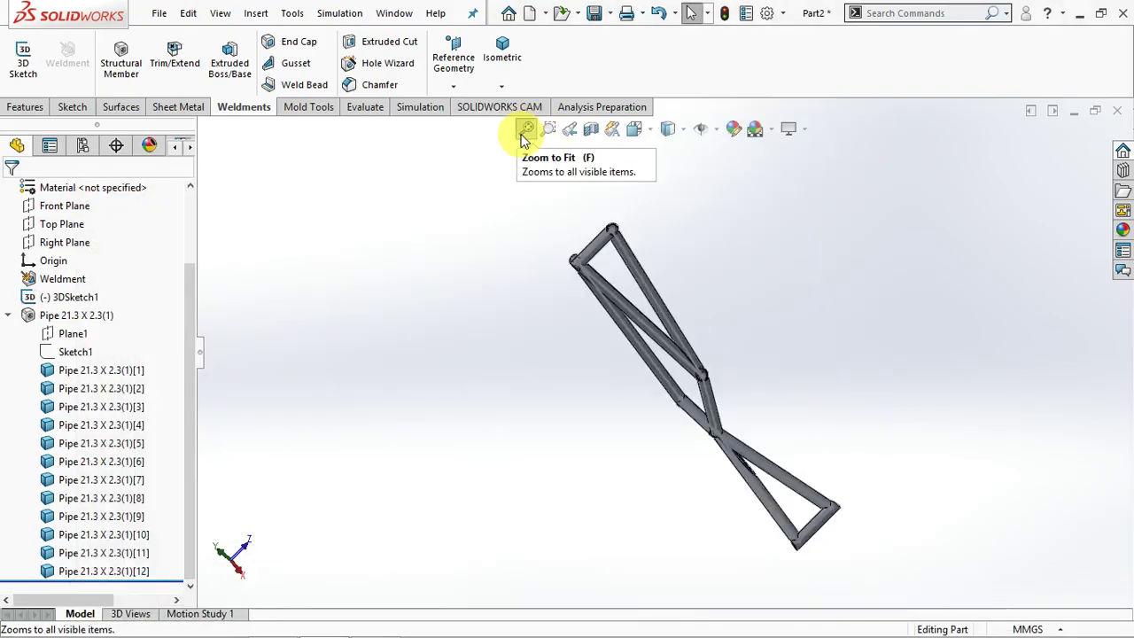
pyautogui.click(650, 131)
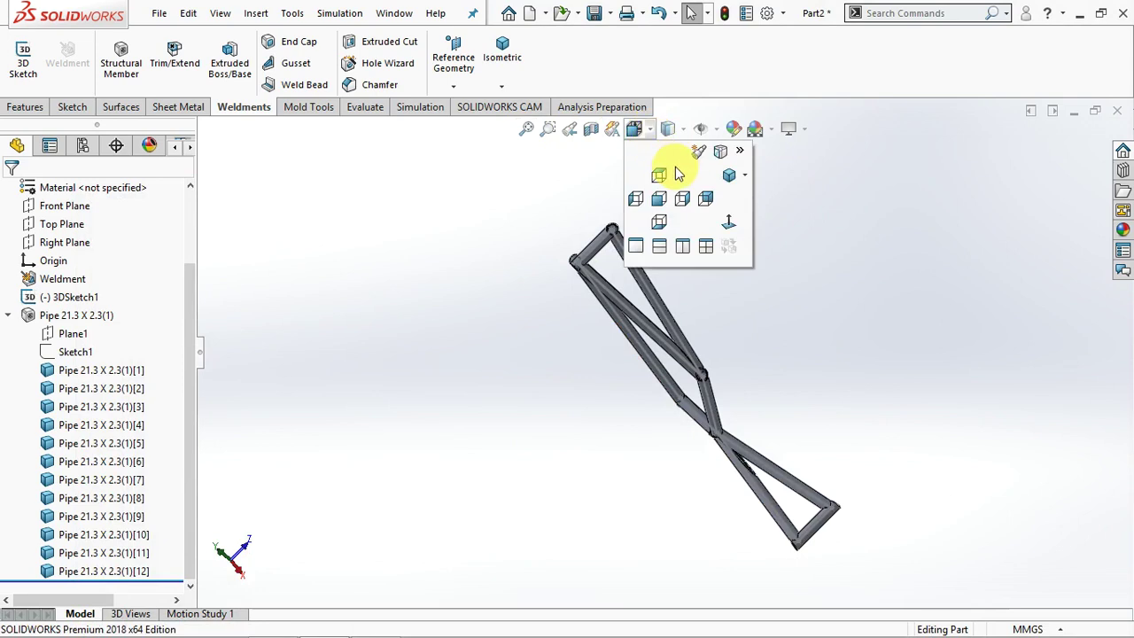
pyautogui.click(728, 176)
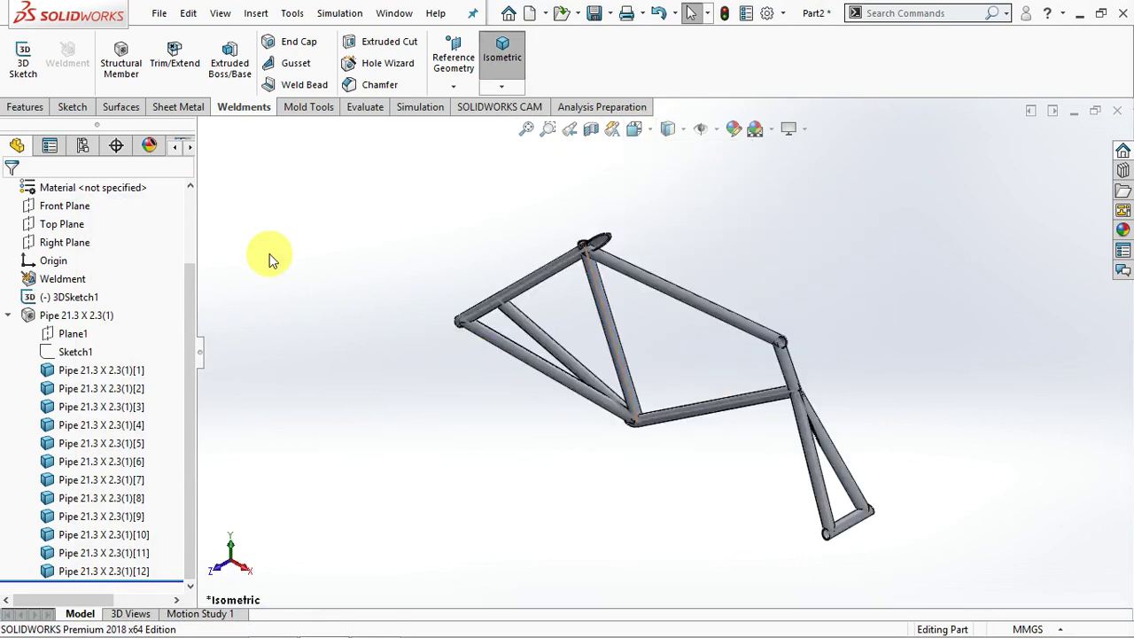
# - Create a new Static study, Static 1, from the Simulation tab
pyautogui.click(427, 107)
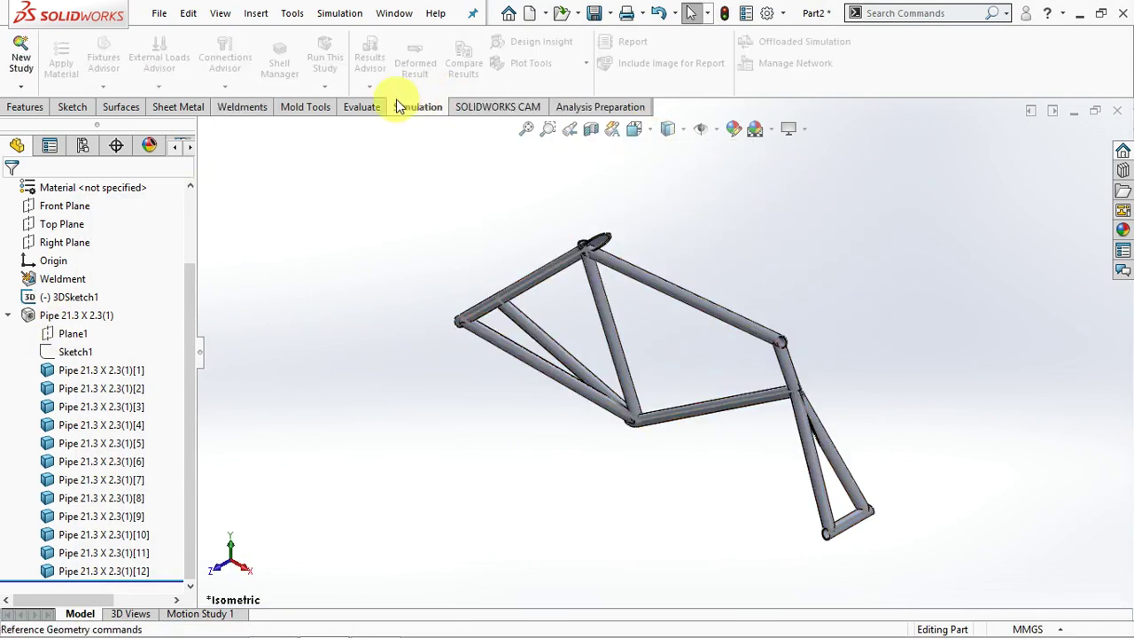
pyautogui.click(21, 86)
pyautogui.click(44, 105)
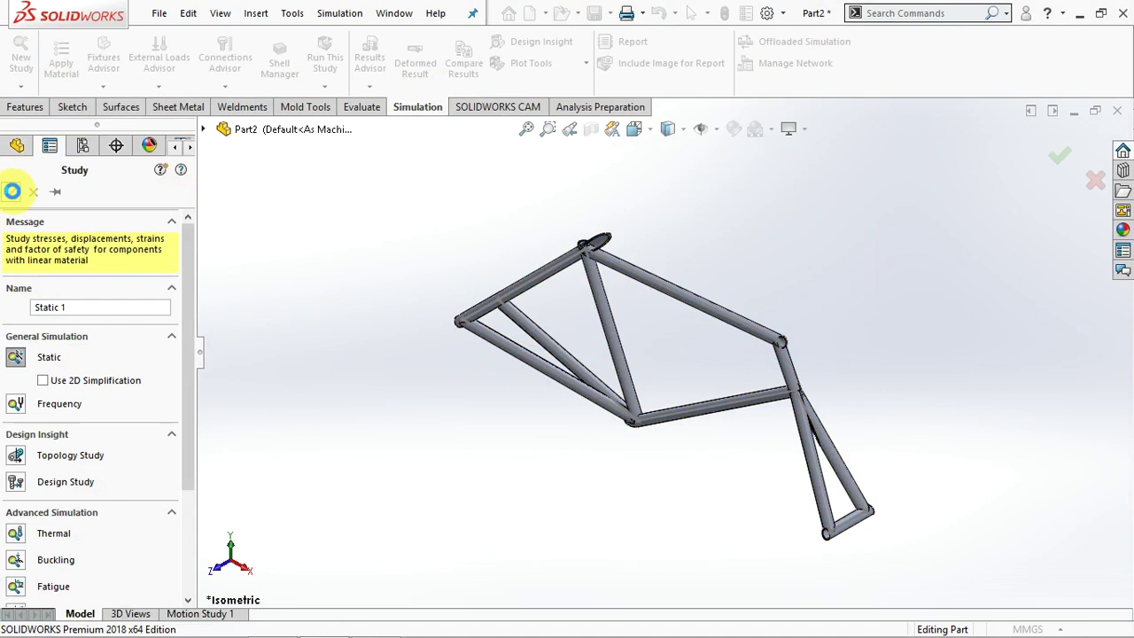
pyautogui.click(11, 192)
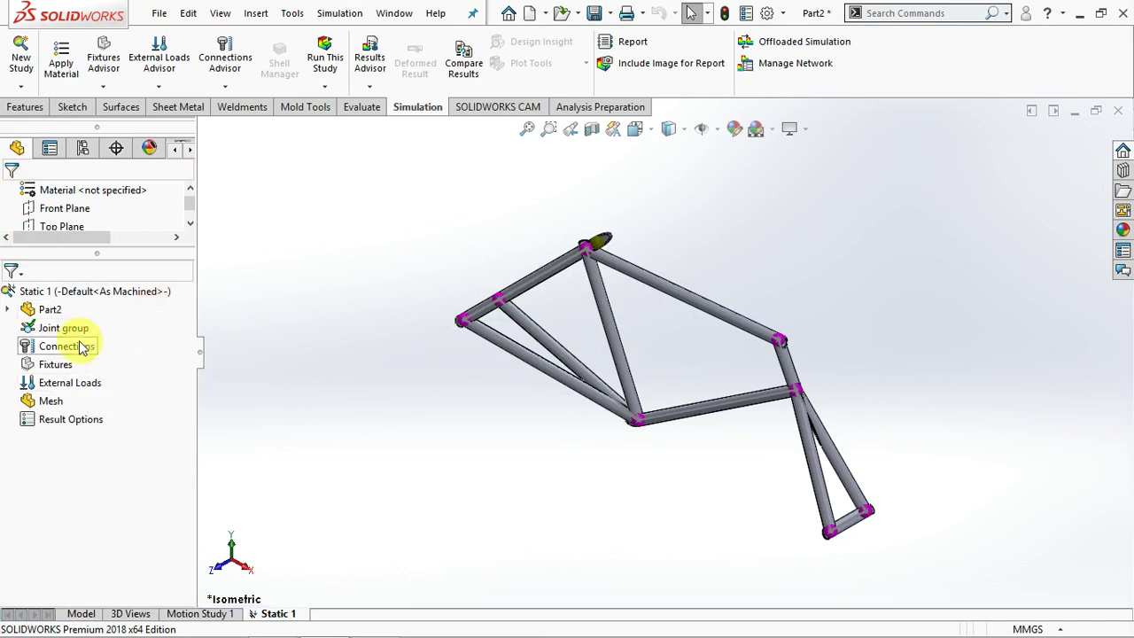
# - Apply 6063-T6 from the Aluminium Alloys library to all bodies of Part2
pyautogui.rightClick(51, 325)
pyautogui.rightClick(50, 312)
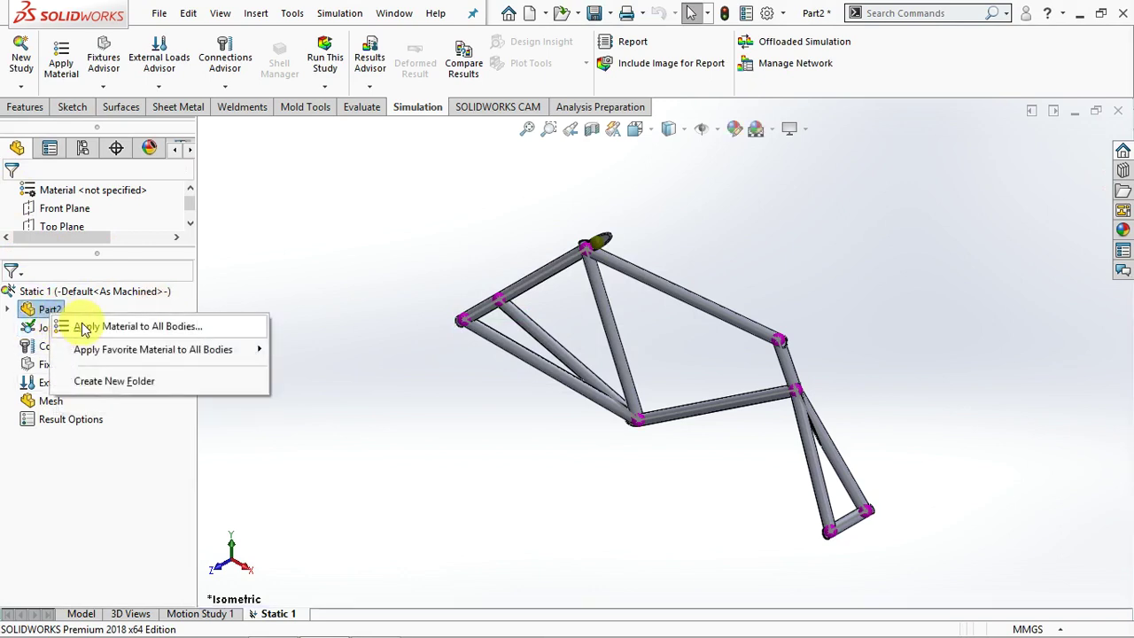
pyautogui.click(84, 328)
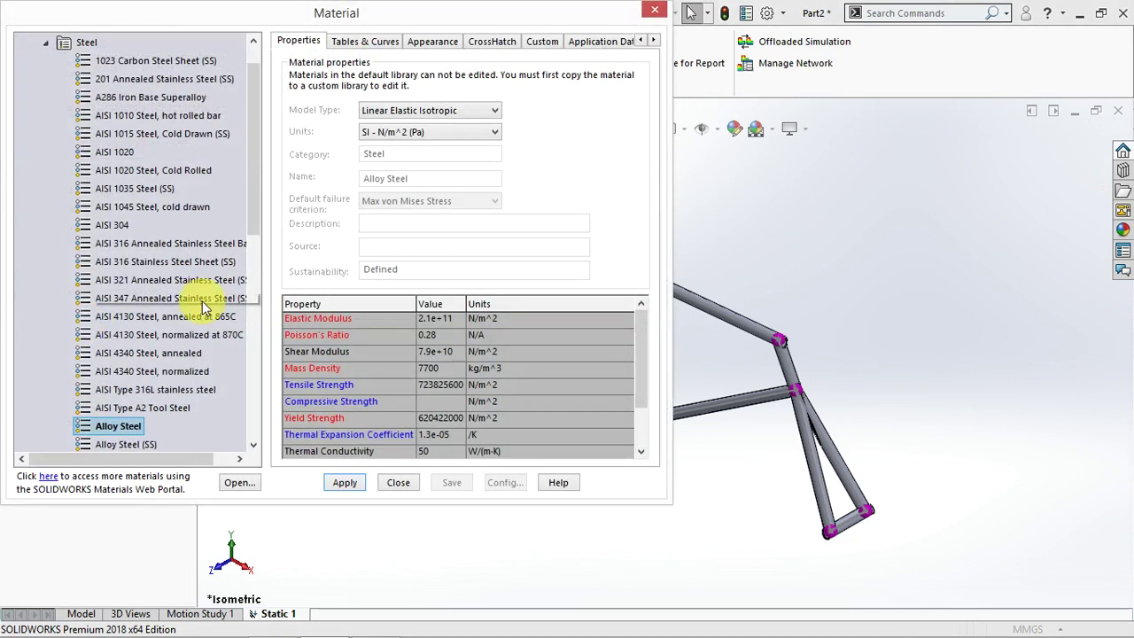
pyautogui.moveTo(253, 225); pyautogui.dragTo(248, 360)
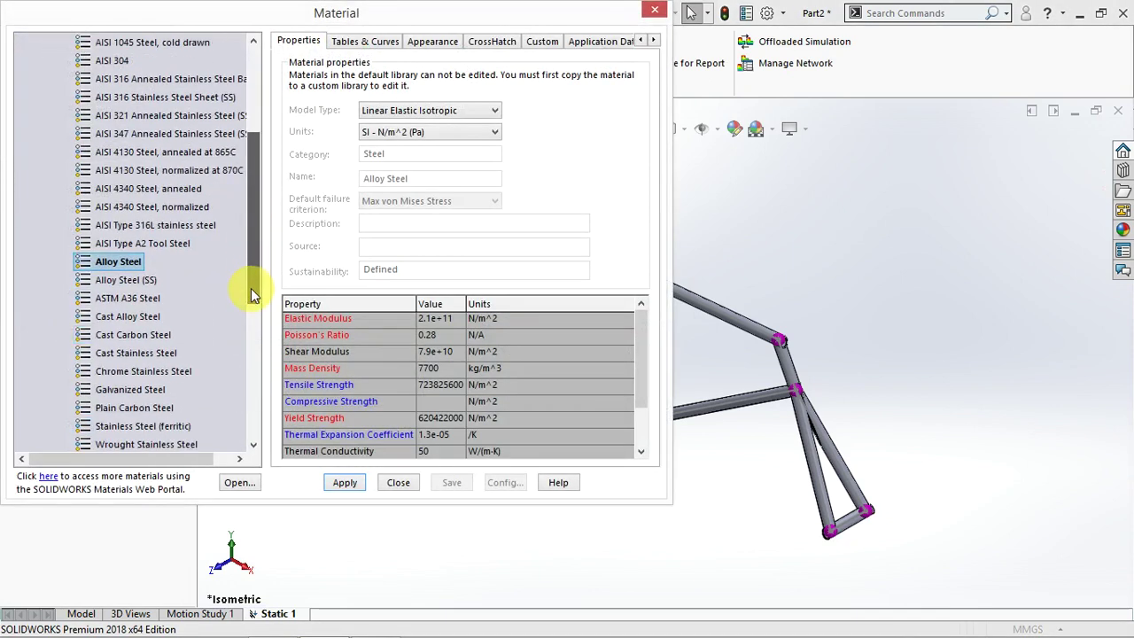
pyautogui.click(129, 318)
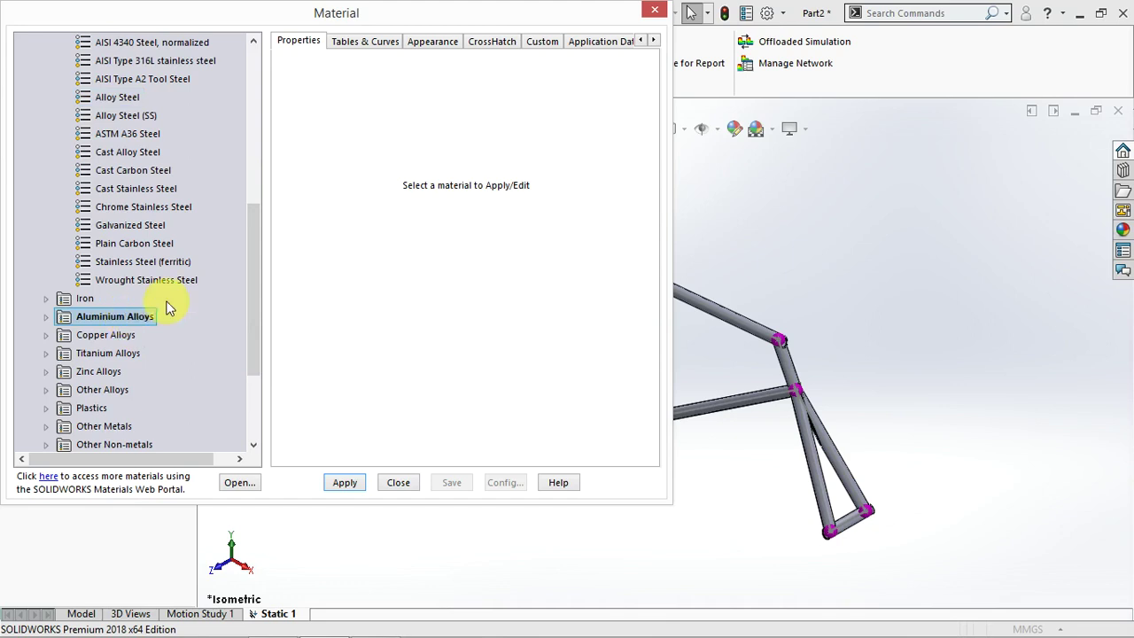
pyautogui.click(46, 317)
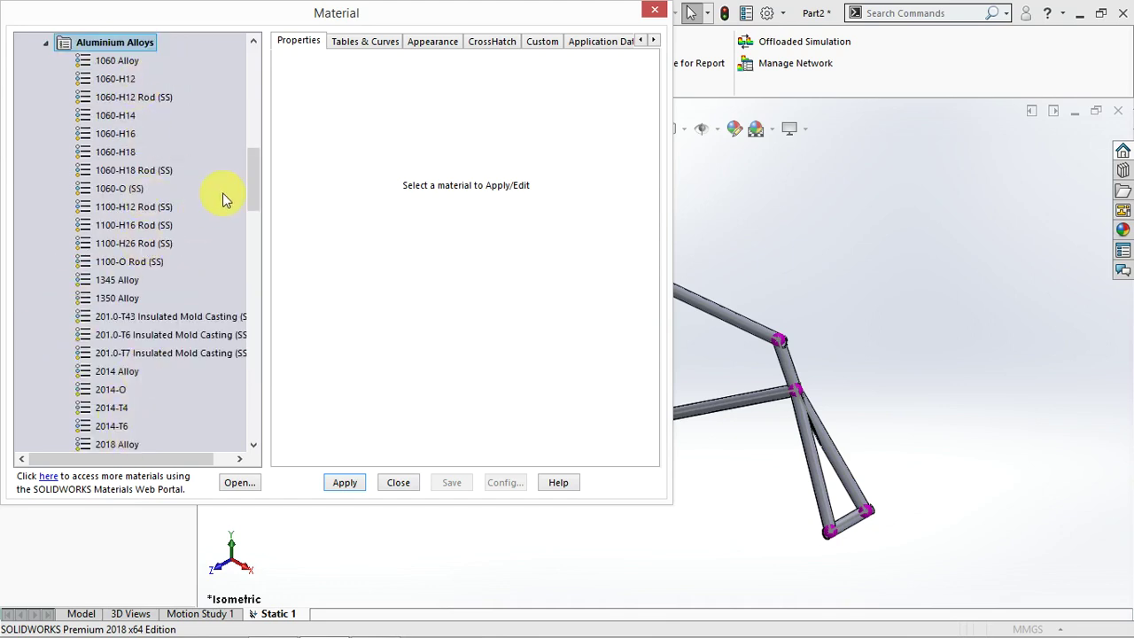
pyautogui.moveTo(247, 182); pyautogui.dragTo(235, 341)
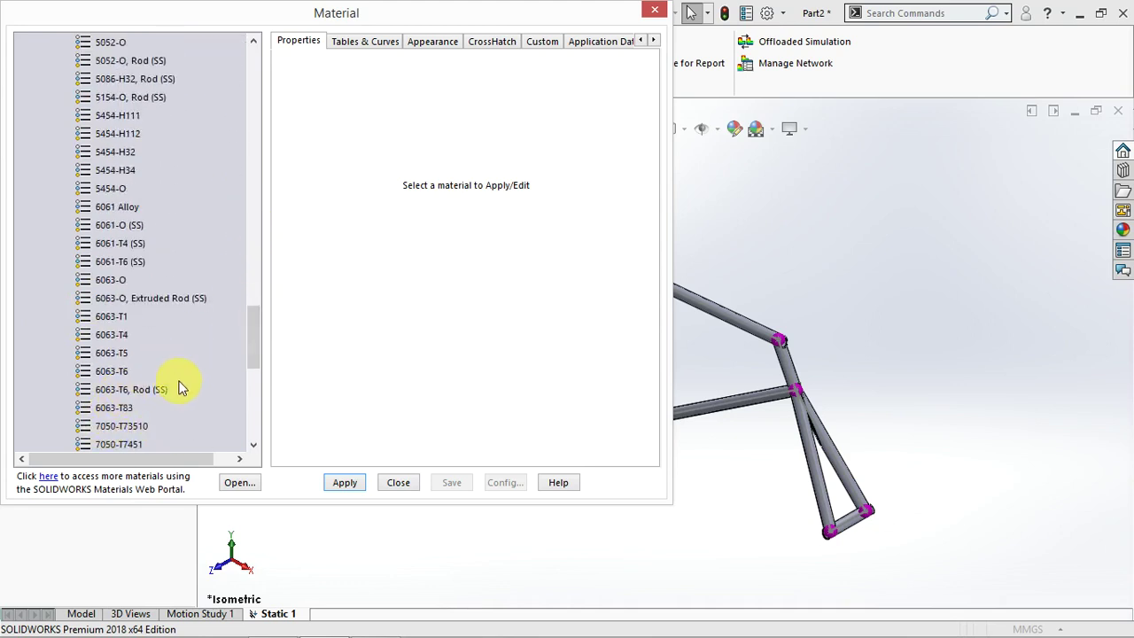
pyautogui.click(111, 376)
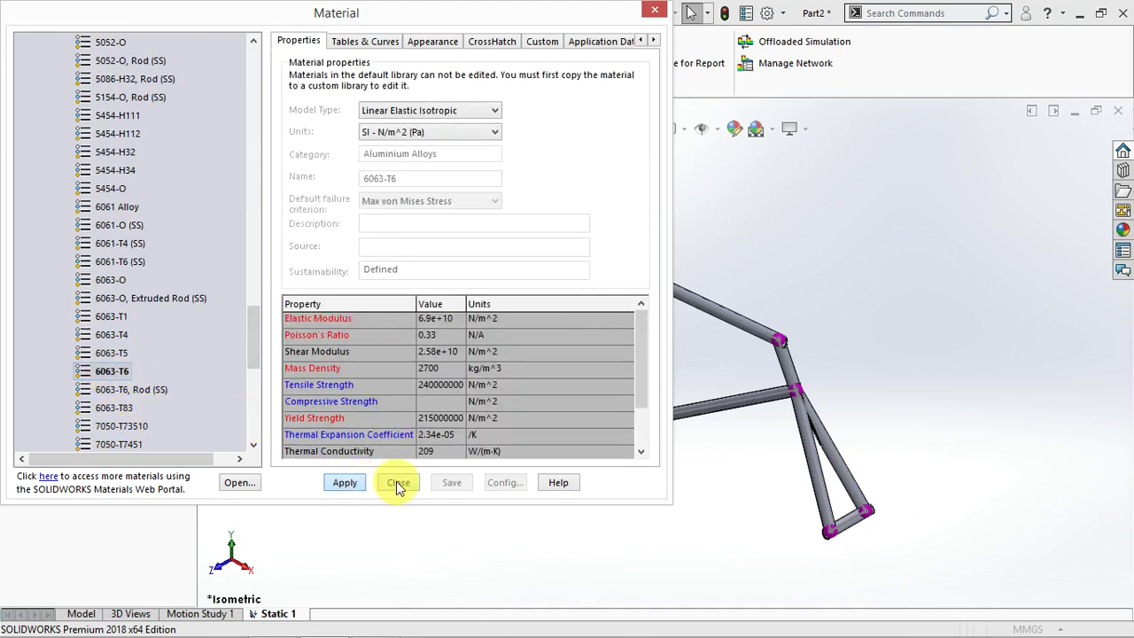
pyautogui.click(396, 481)
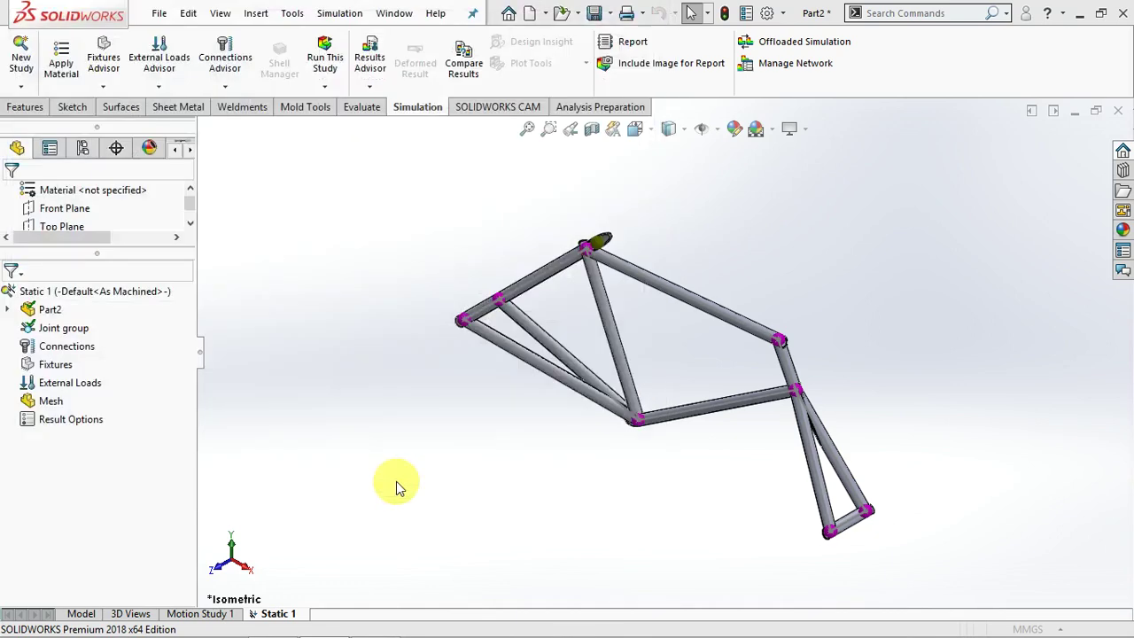
# - Look up the fixture guidance and the frame data on the tutorial slide
pyautogui.rightClick(57, 367)
pyautogui.click(100, 378)
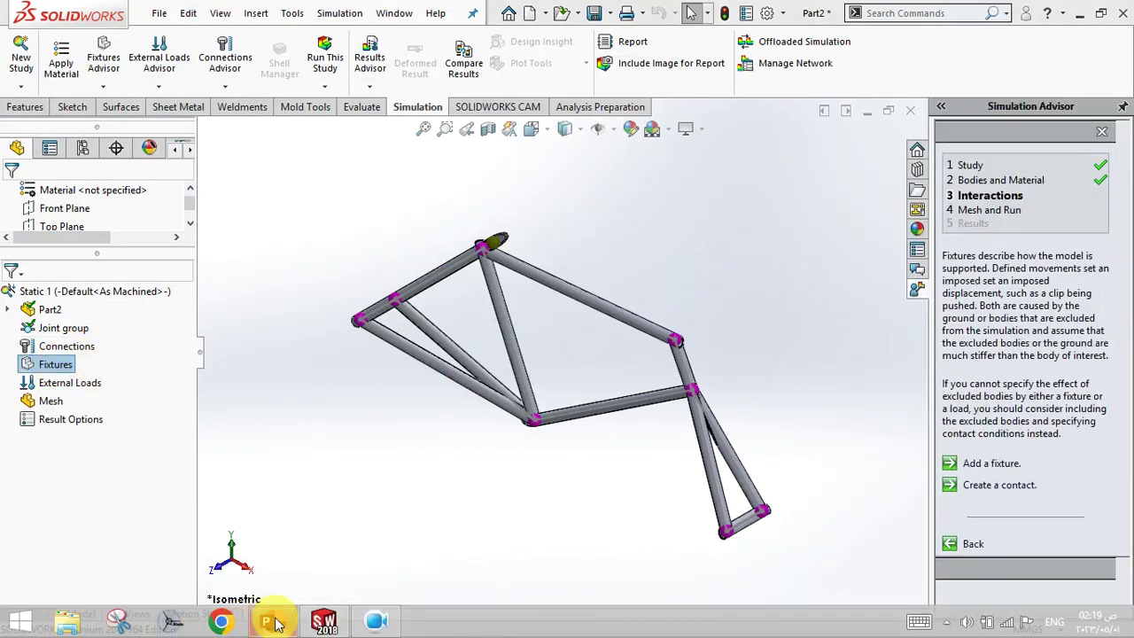
pyautogui.click(273, 622)
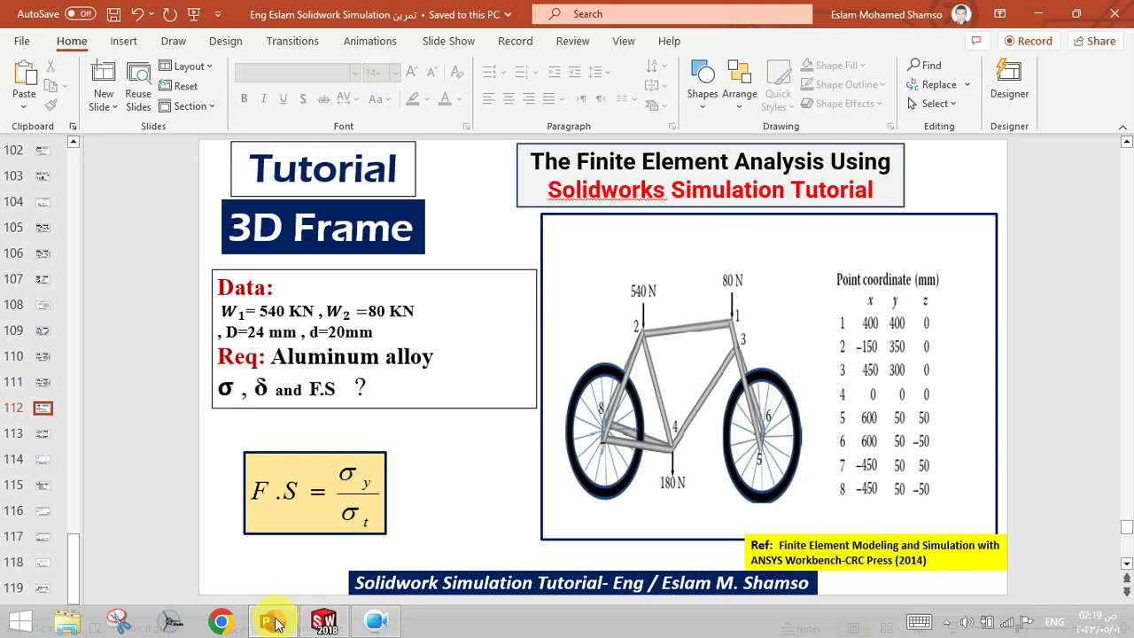
pyautogui.click(273, 622)
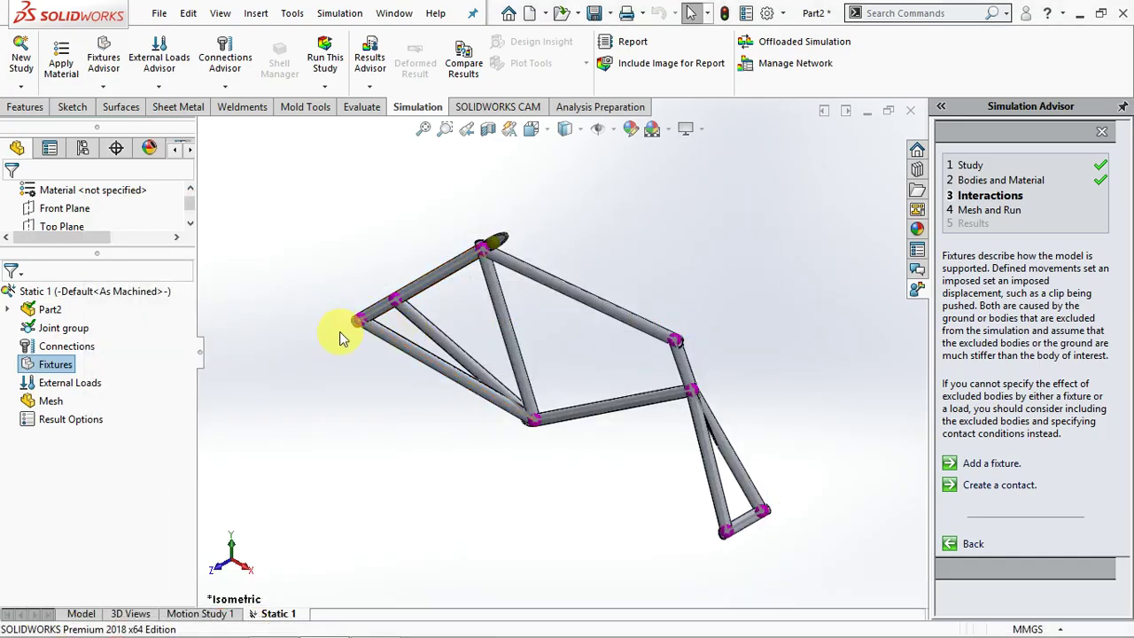
# - Add a Fixed Geometry fixture, Fixed-1, on the two rear and two lower front joints
pyautogui.rightClick(76, 366)
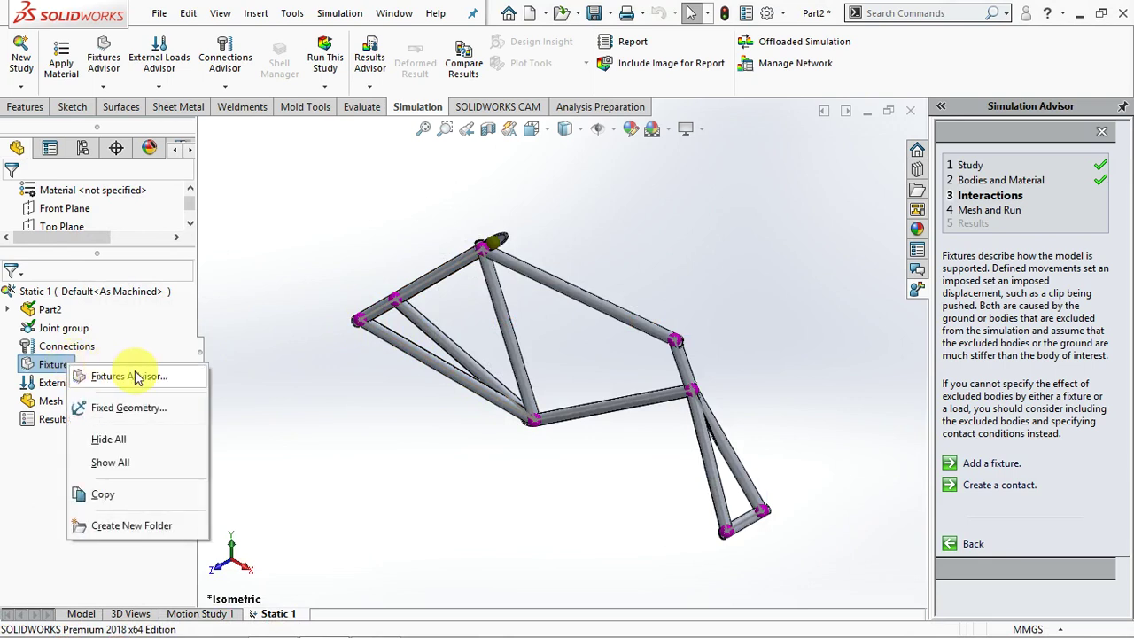
pyautogui.click(126, 407)
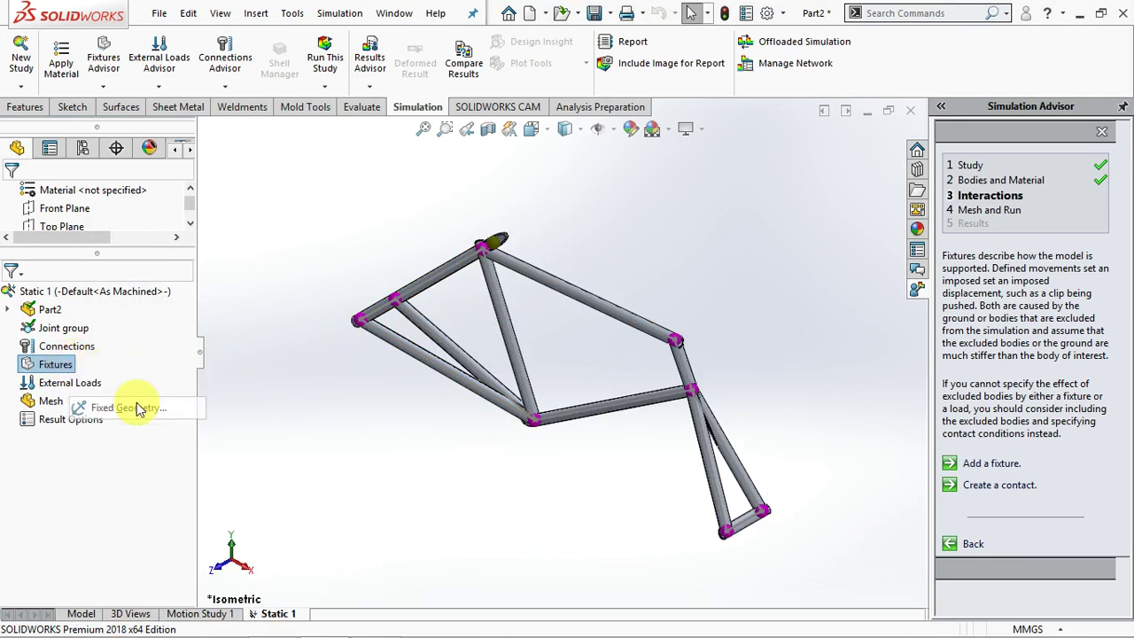
pyautogui.click(362, 319)
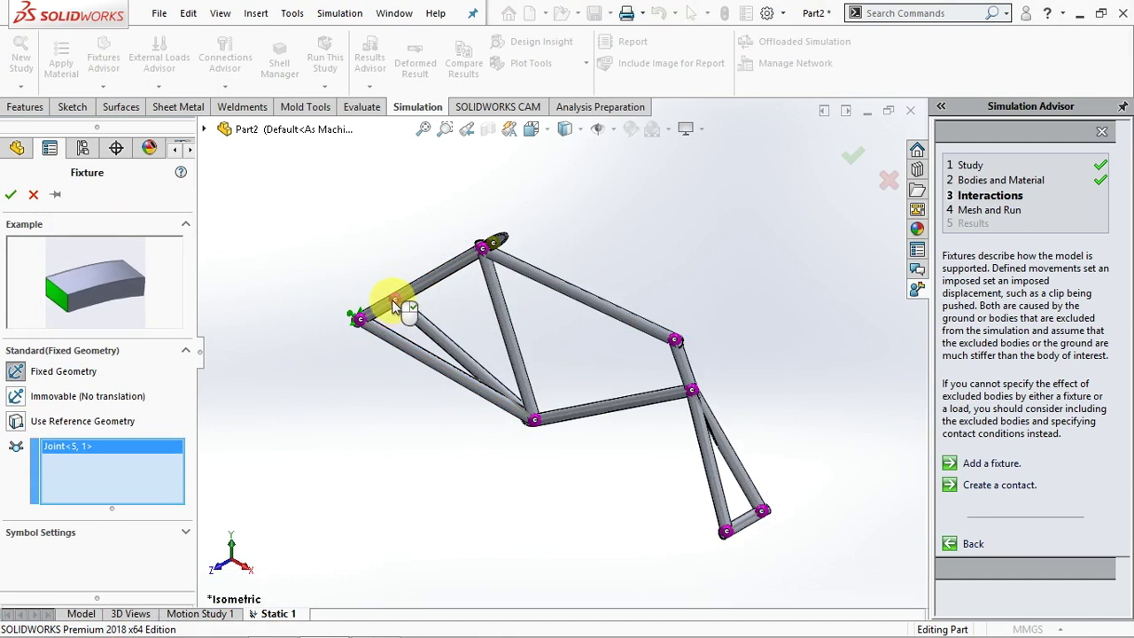
pyautogui.click(395, 300)
pyautogui.click(727, 532)
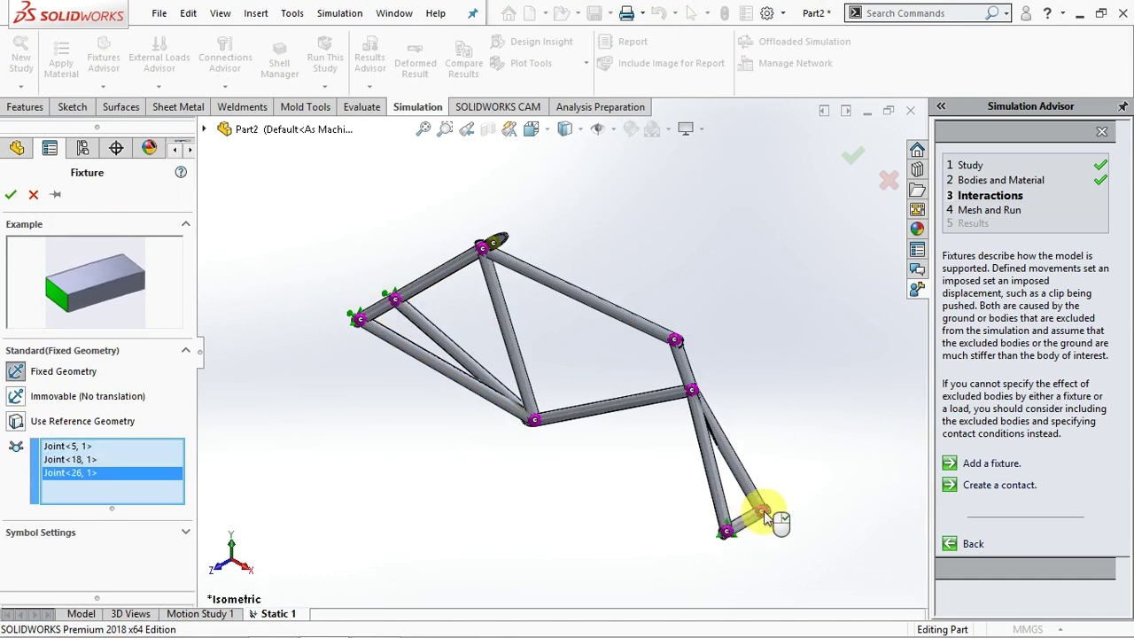
pyautogui.click(764, 512)
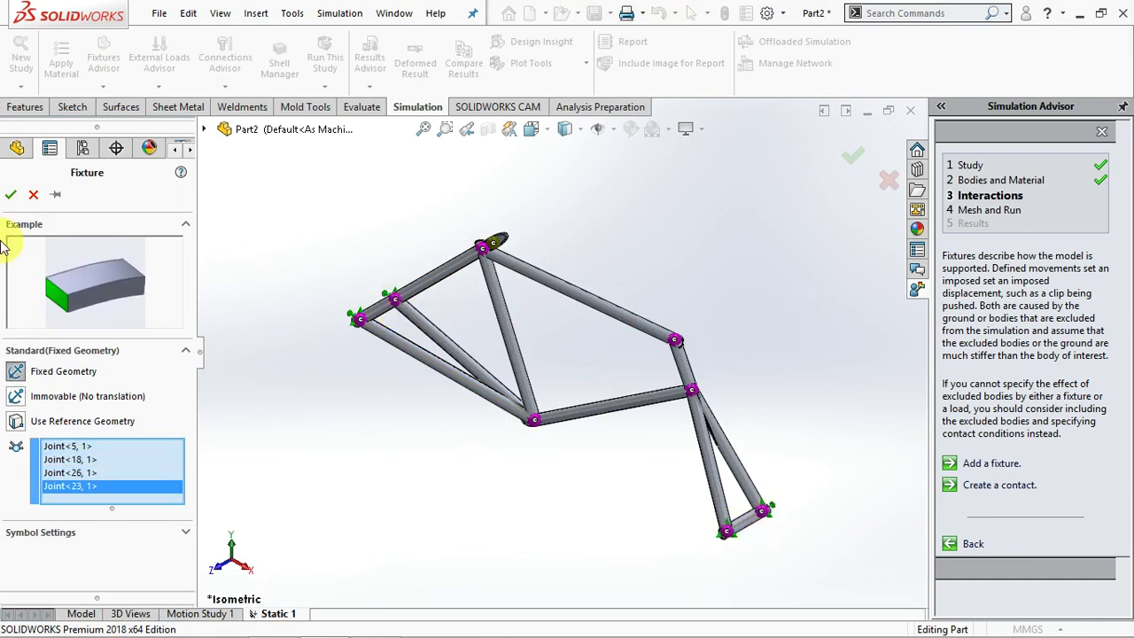
pyautogui.click(11, 196)
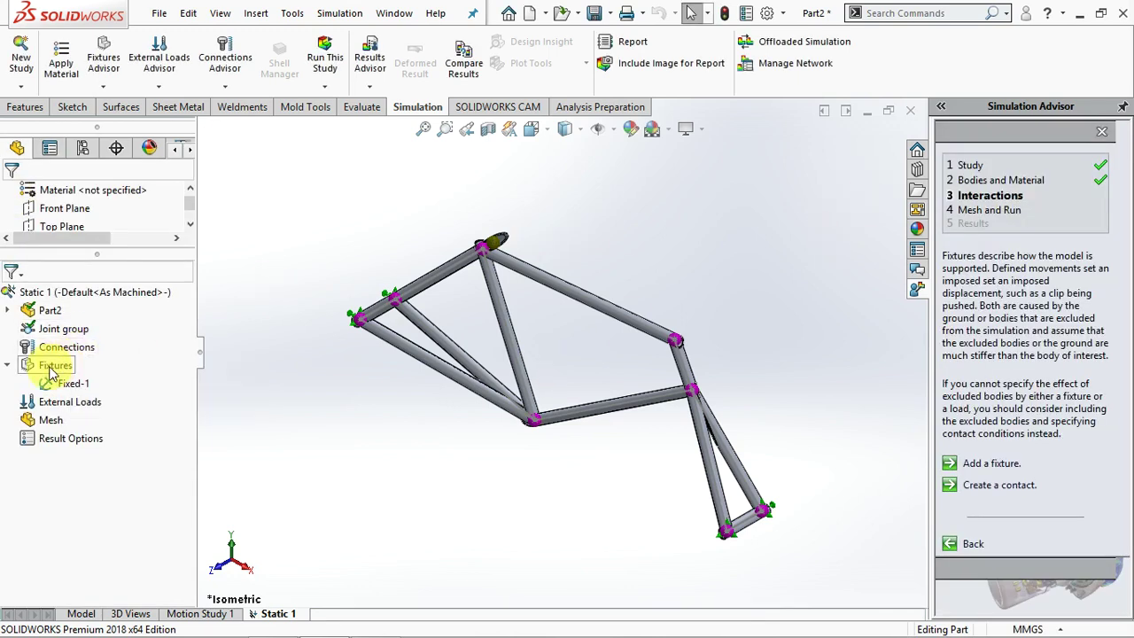
pyautogui.click(62, 401)
# - Apply a 540 N force on the topmost joint, normal to Top Plane and pointing downward
pyautogui.rightClick(54, 403)
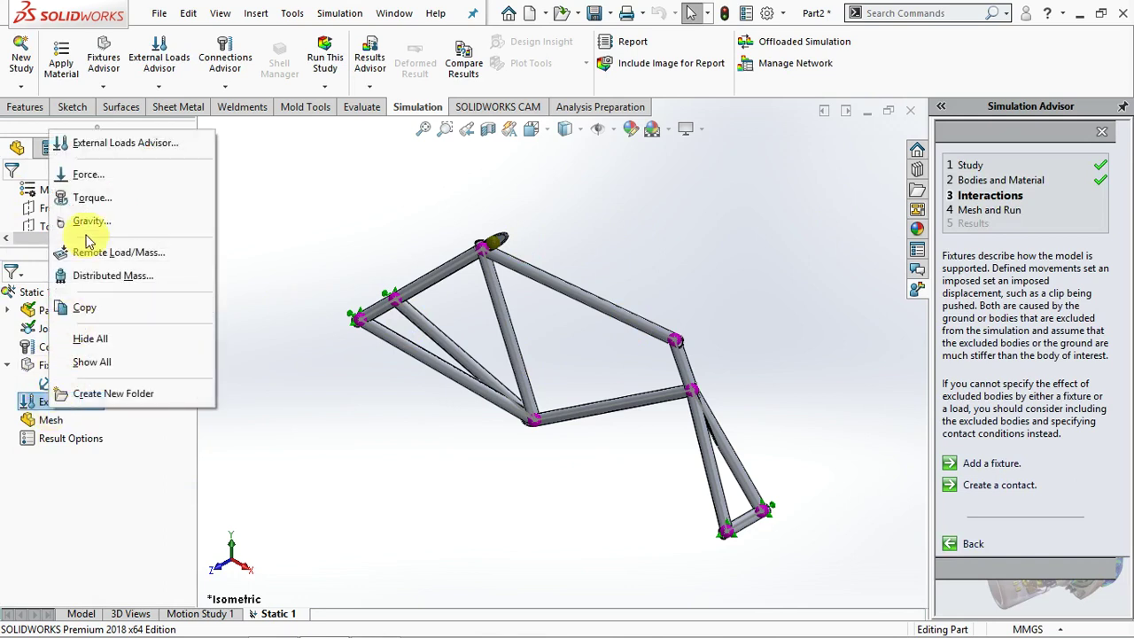
pyautogui.click(89, 174)
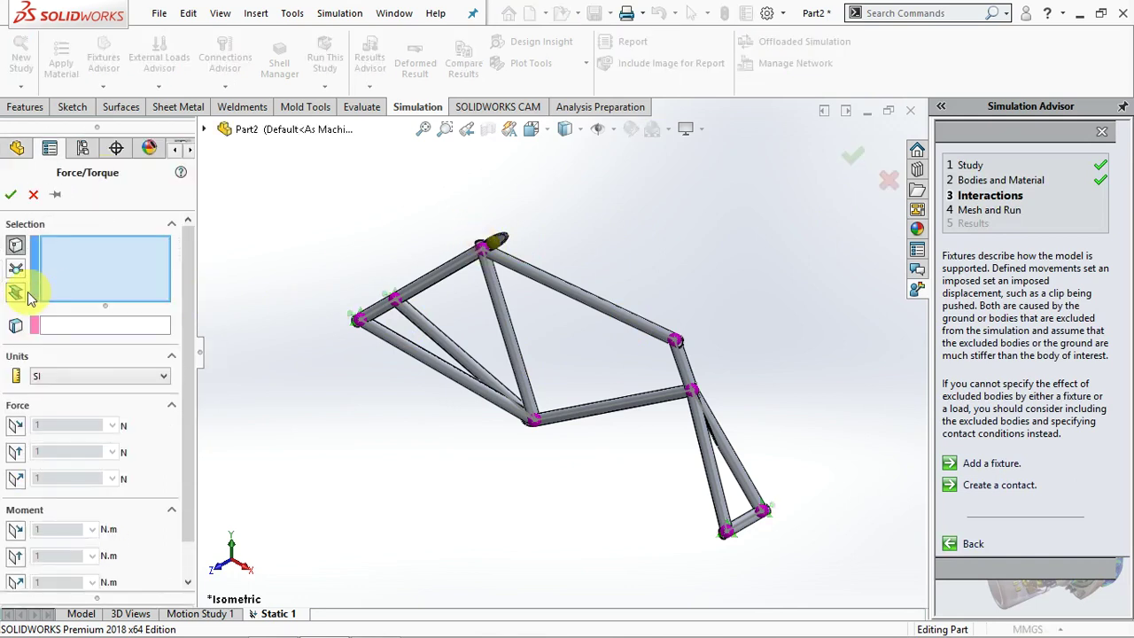
pyautogui.click(485, 254)
pyautogui.click(112, 324)
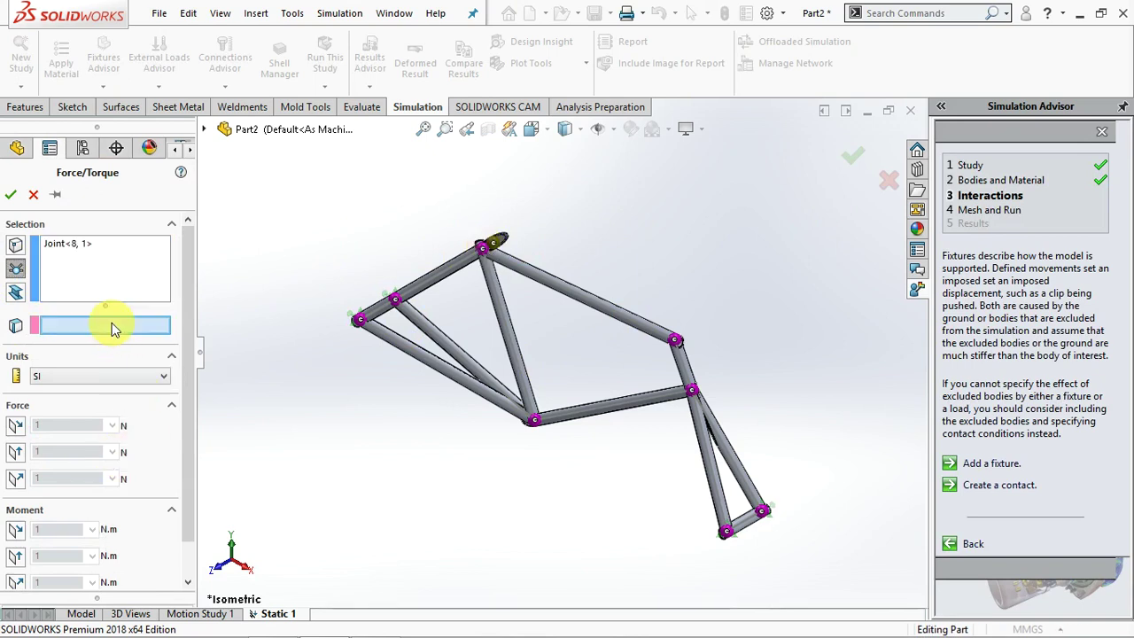
pyautogui.click(204, 129)
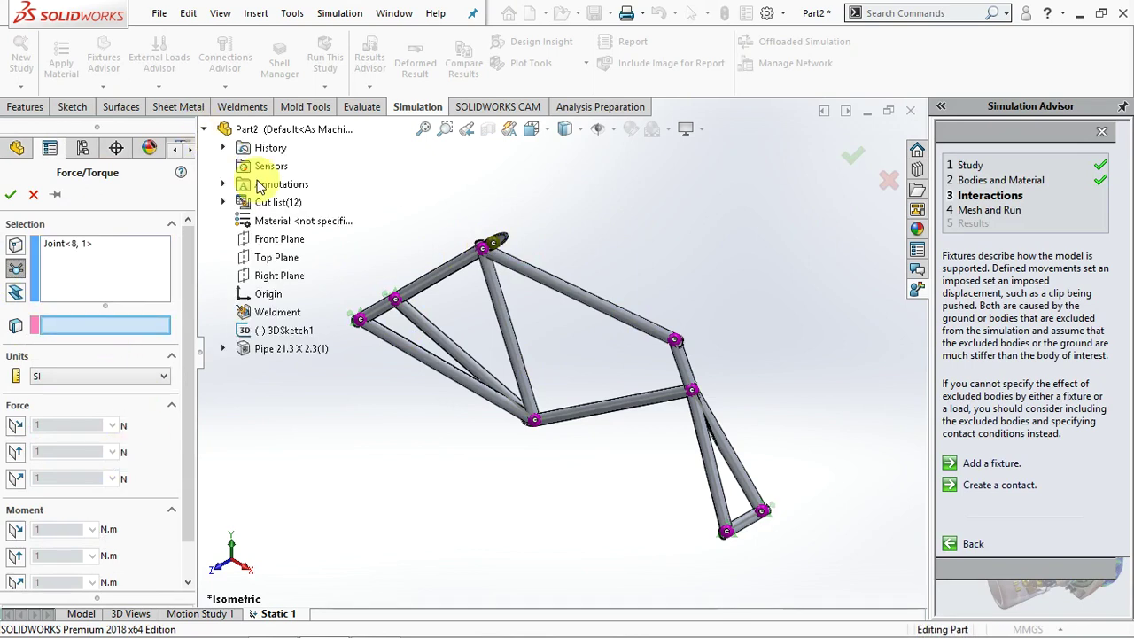
pyautogui.click(270, 258)
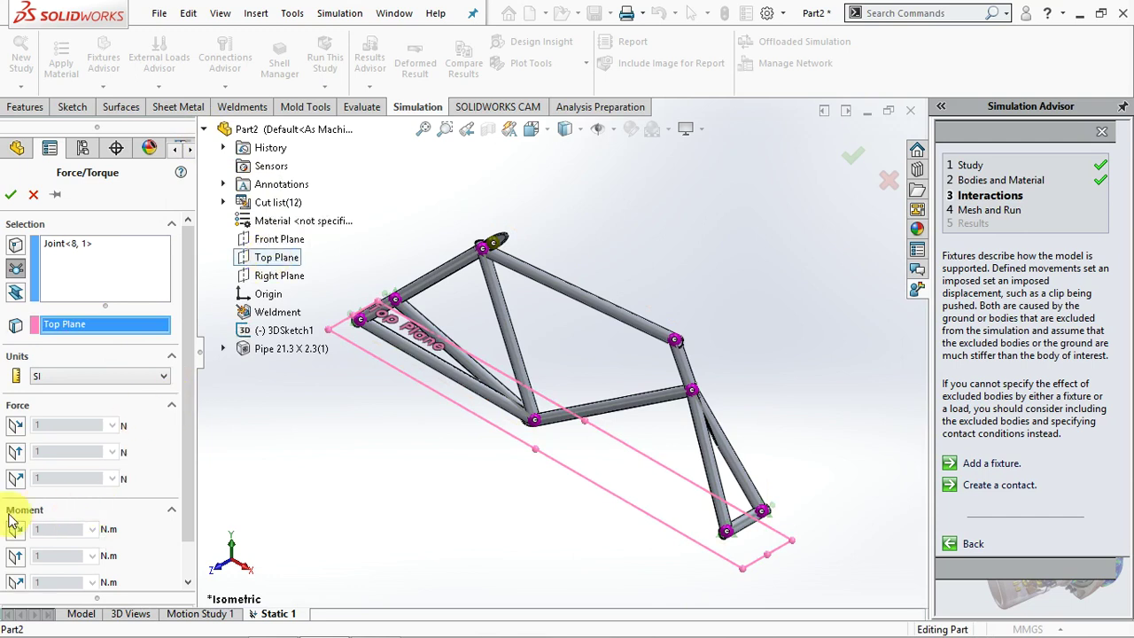
pyautogui.click(16, 482)
pyautogui.write('540')
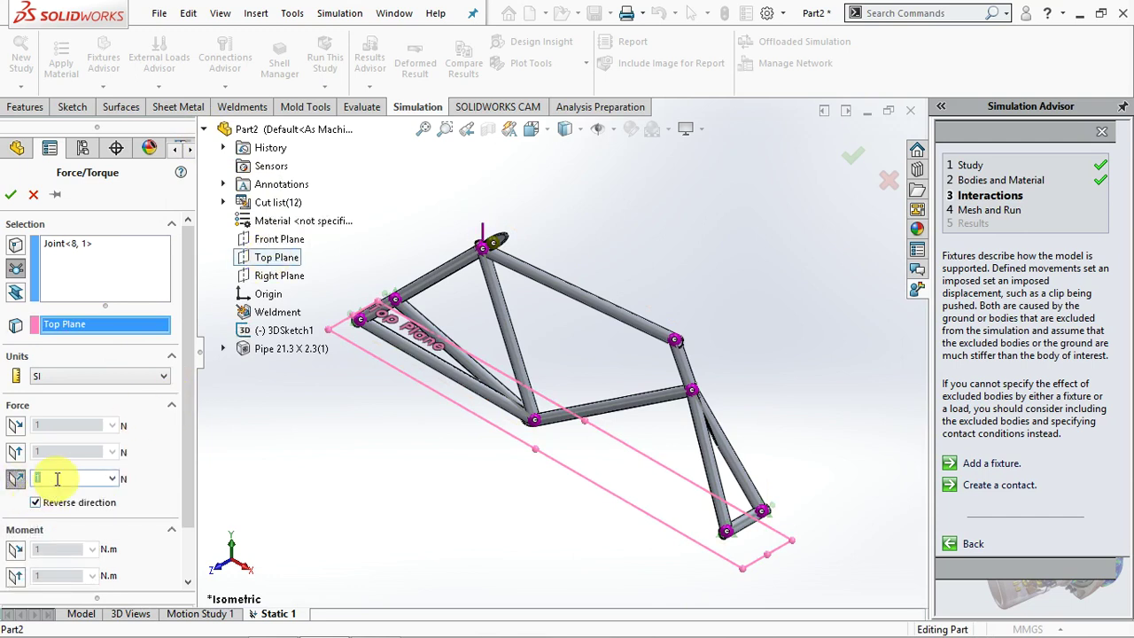
pyautogui.click(11, 194)
pyautogui.moveTo(266, 622)
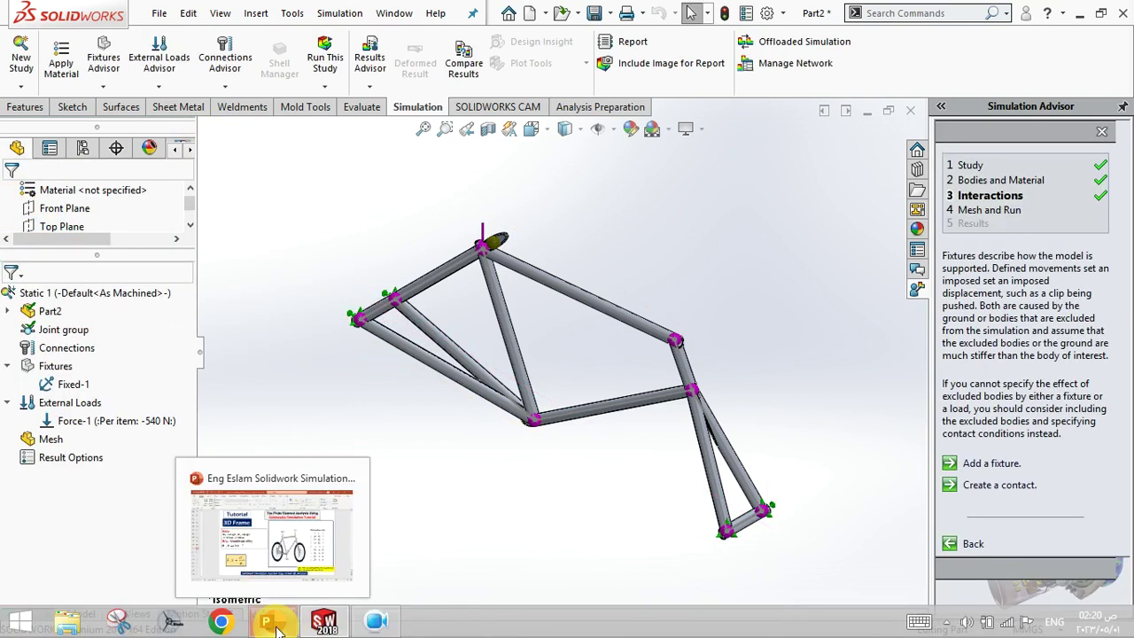
# - Add a second 80 N force on the top tube's right-end joint, normal to Top Plane and reversed downward
pyautogui.click(277, 627)
pyautogui.click(275, 627)
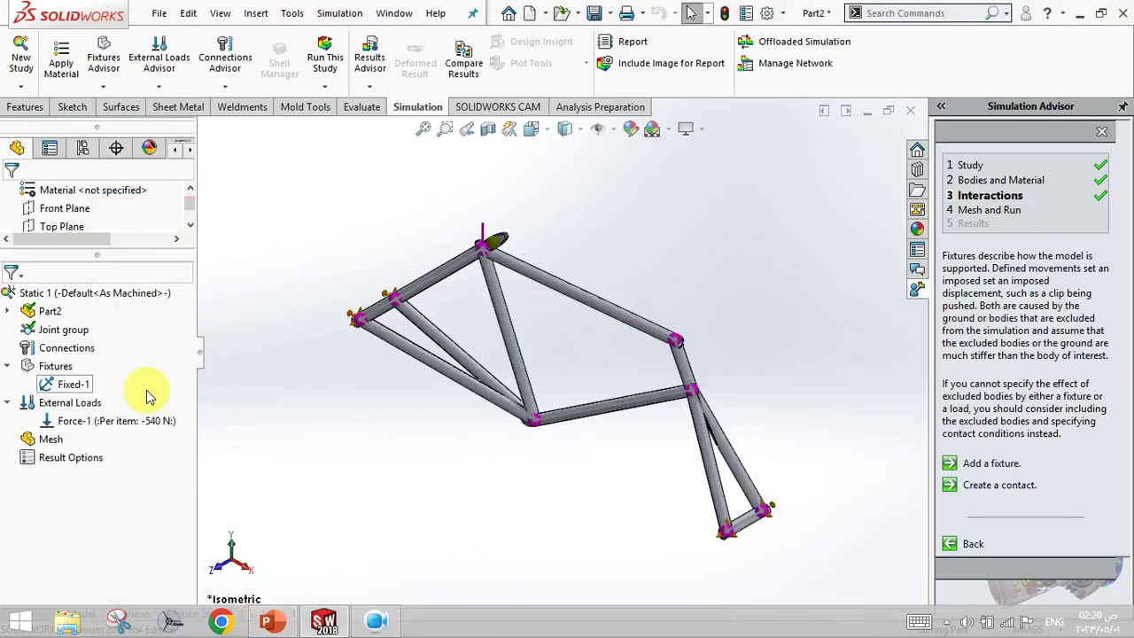
pyautogui.rightClick(48, 403)
pyautogui.click(105, 173)
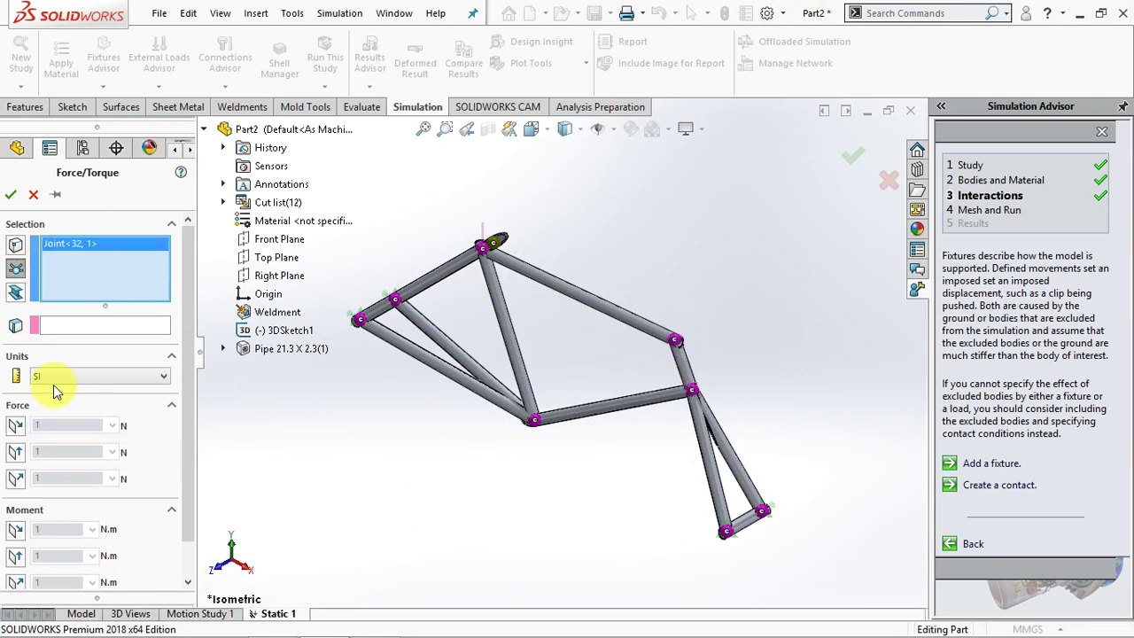
pyautogui.click(115, 325)
pyautogui.click(262, 258)
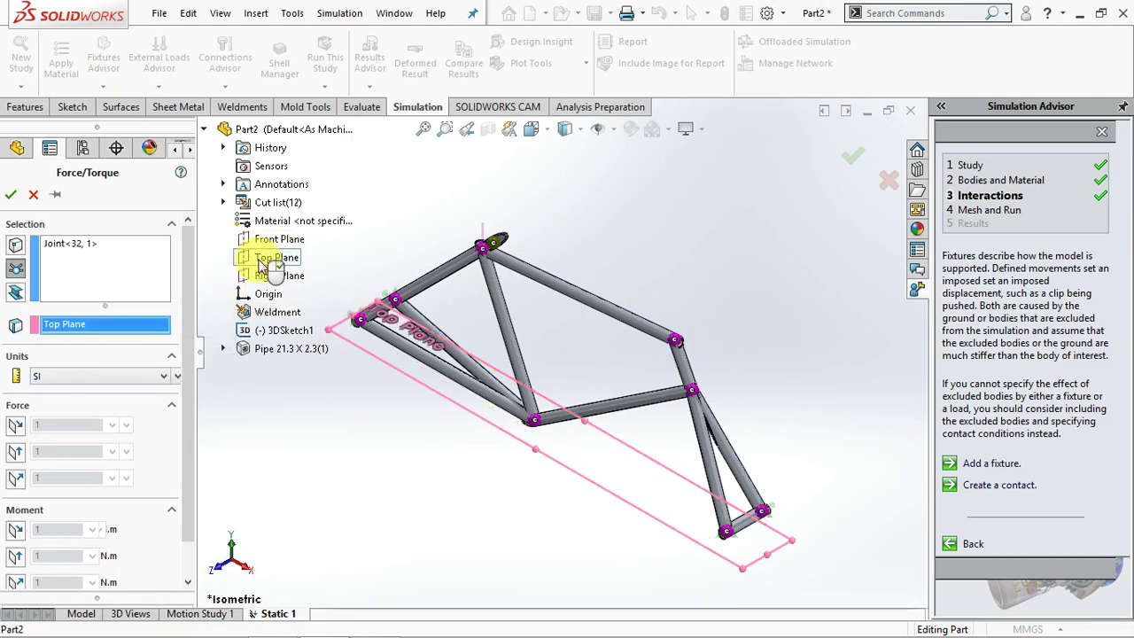
pyautogui.click(24, 479)
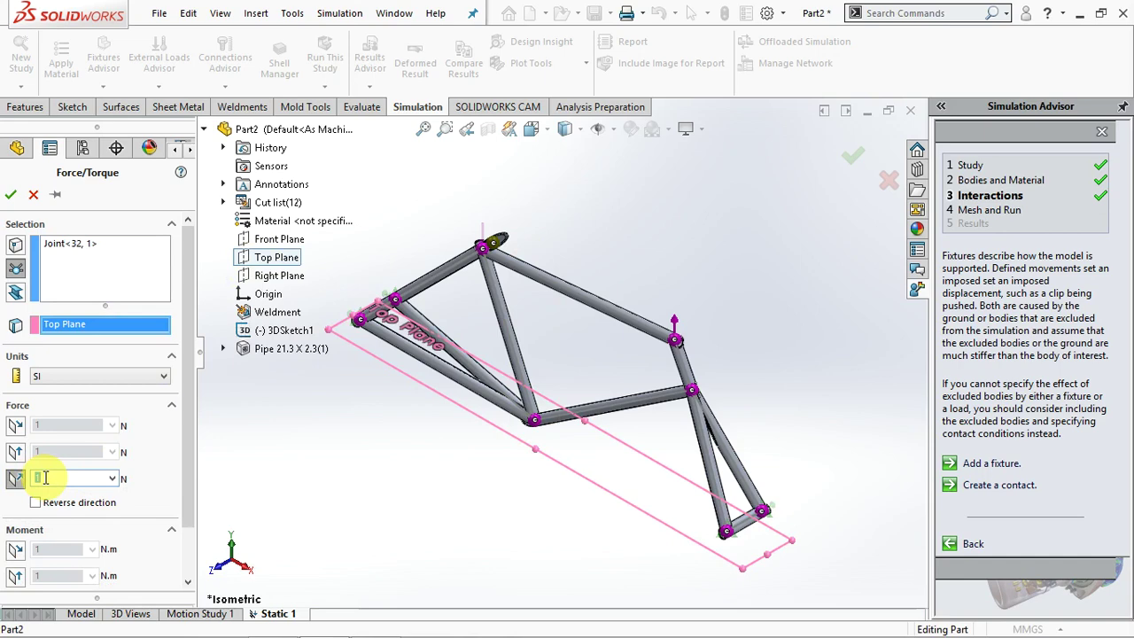
pyautogui.click(35, 502)
pyautogui.click(266, 623)
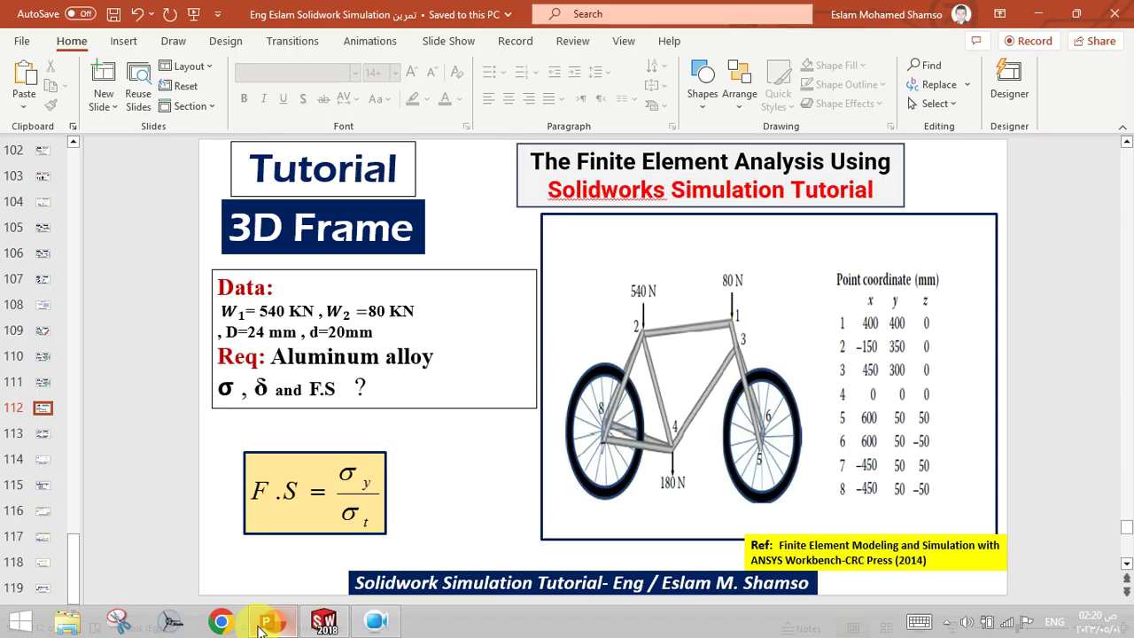
pyautogui.click(263, 625)
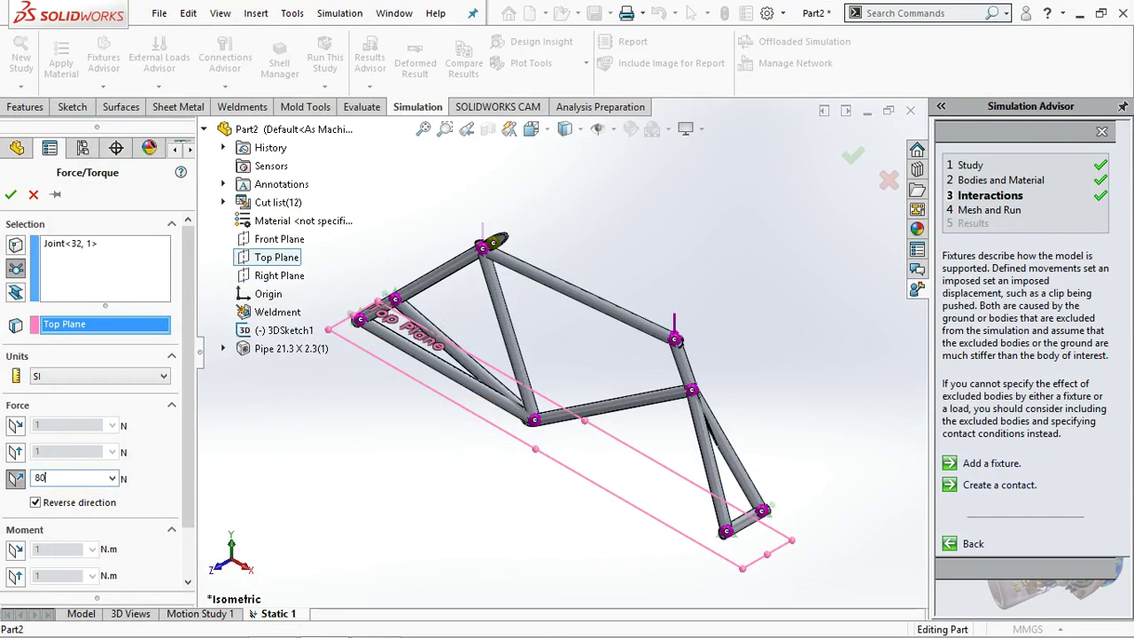
pyautogui.scroll(-3, 177, 549)
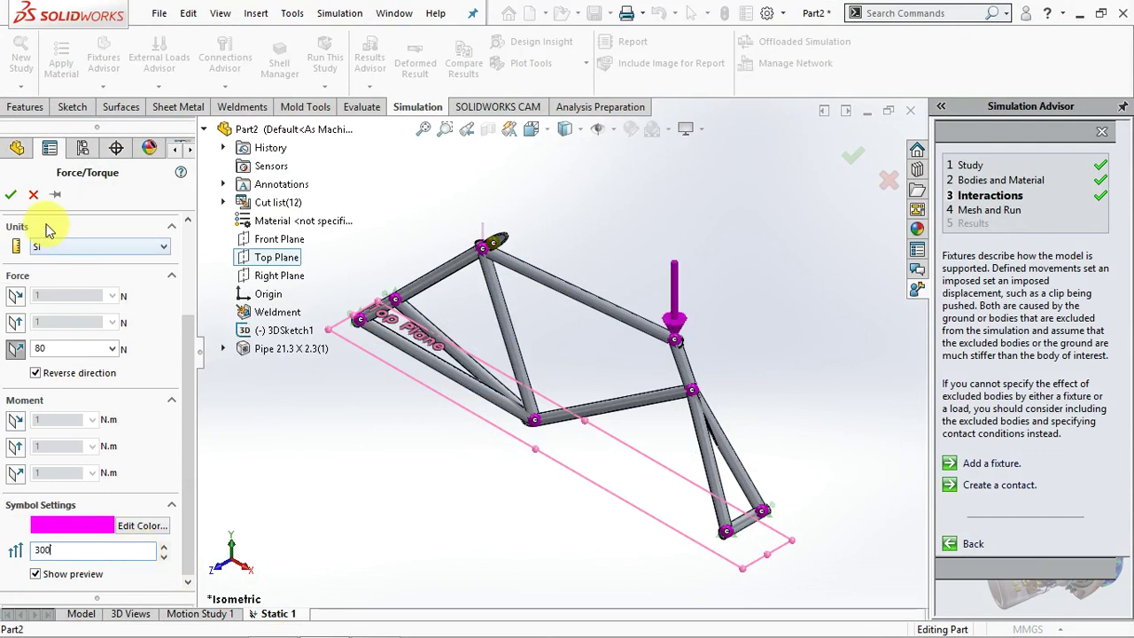
pyautogui.click(11, 196)
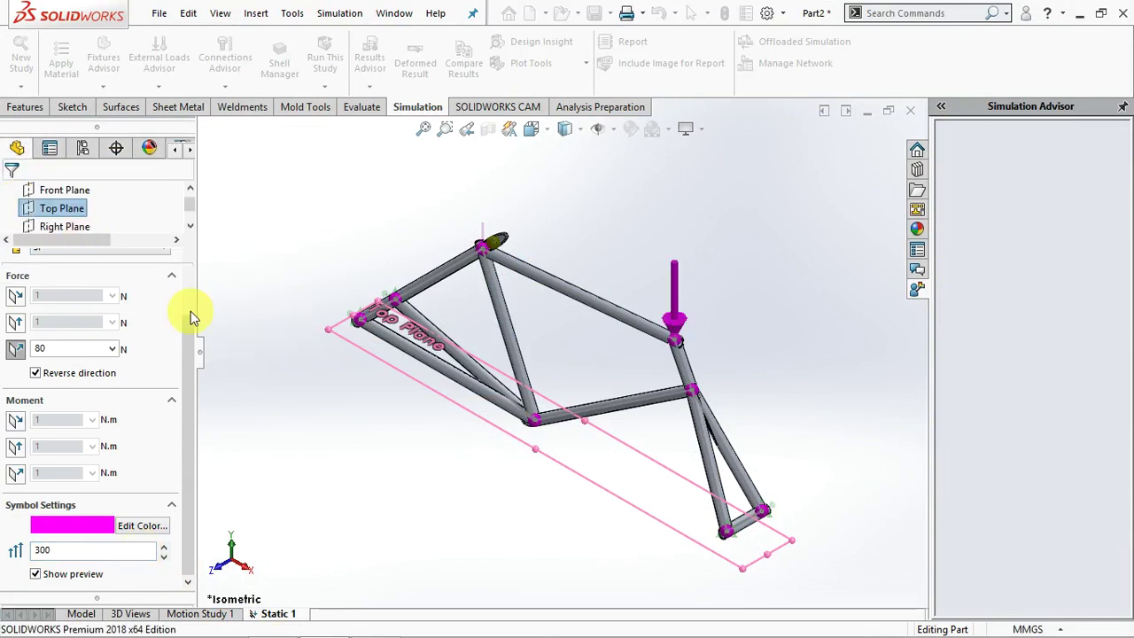
# - Edit Force-1 to enlarge its arrow symbol size to 300
pyautogui.click(108, 421)
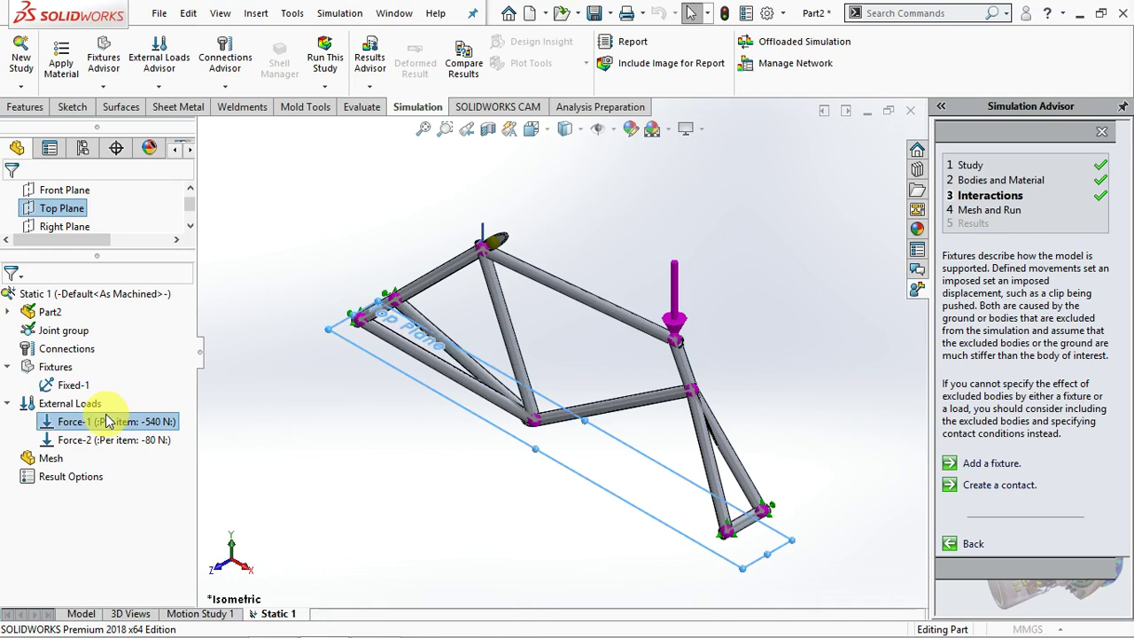
pyautogui.doubleClick(107, 421)
pyautogui.scroll(-3, 177, 526)
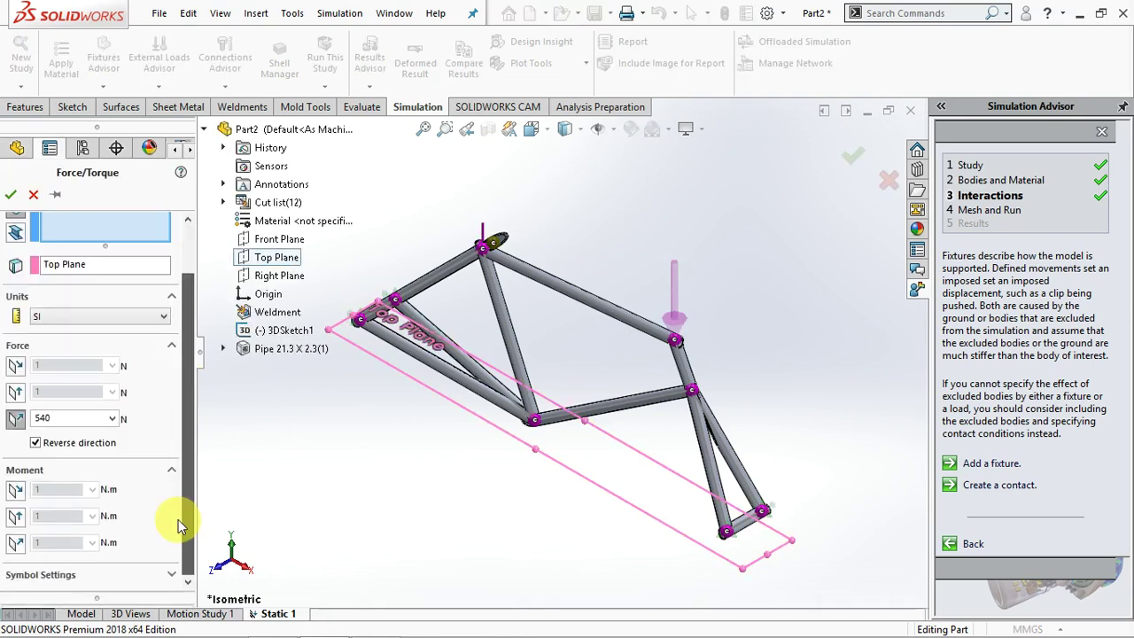
pyautogui.click(151, 575)
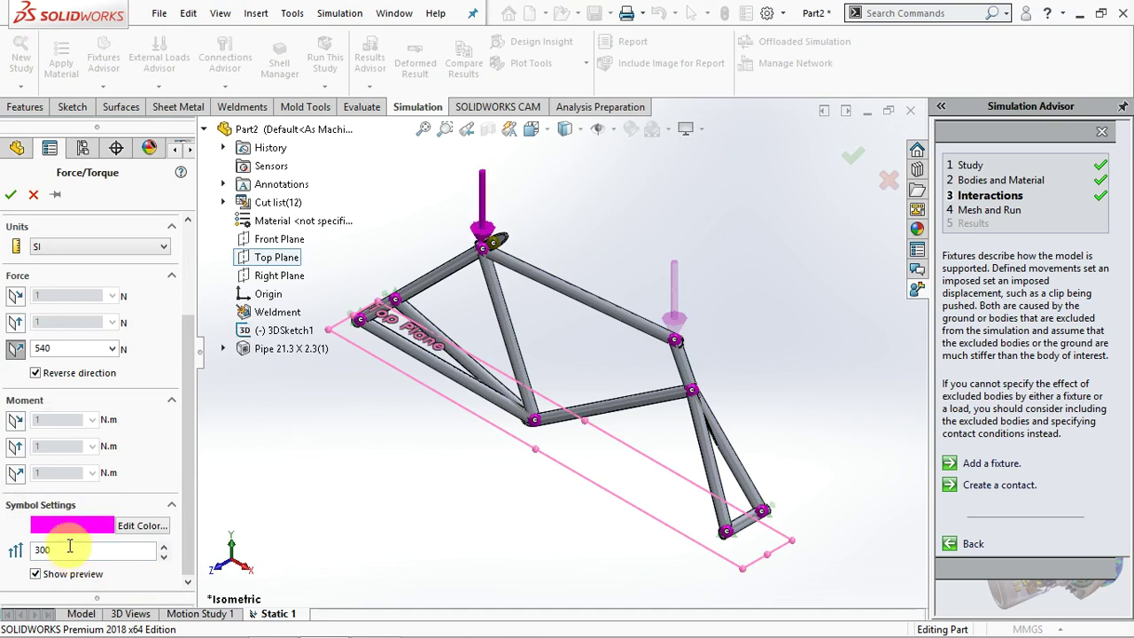
pyautogui.click(9, 194)
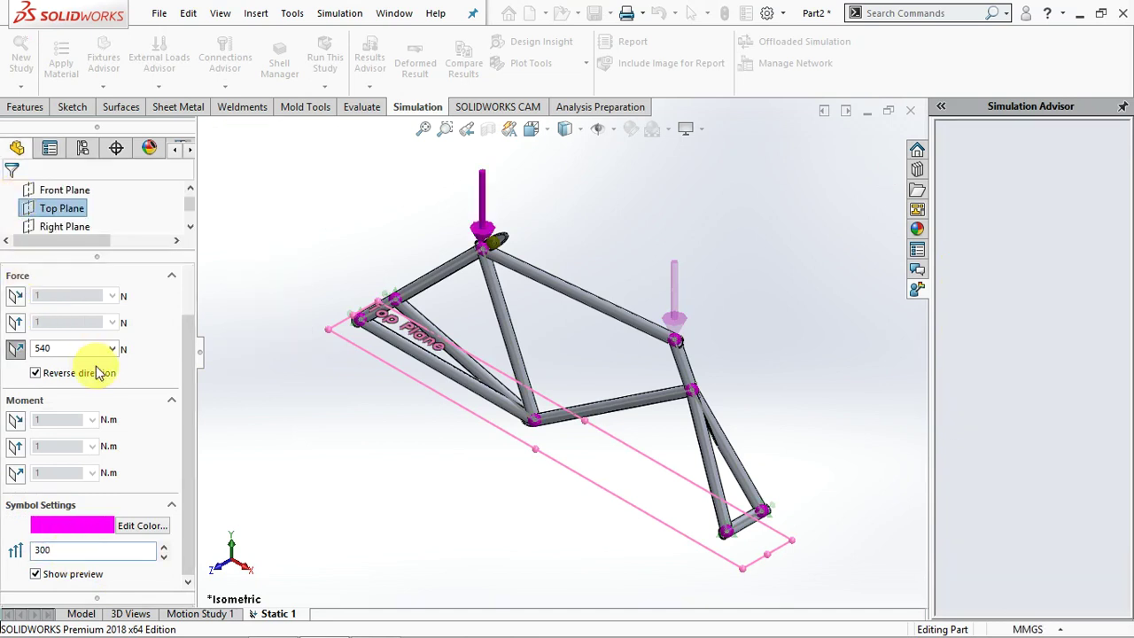
# - Start a third force on the lower middle joint, directed normal to Top Plane
pyautogui.click(76, 423)
pyautogui.rightClick(67, 404)
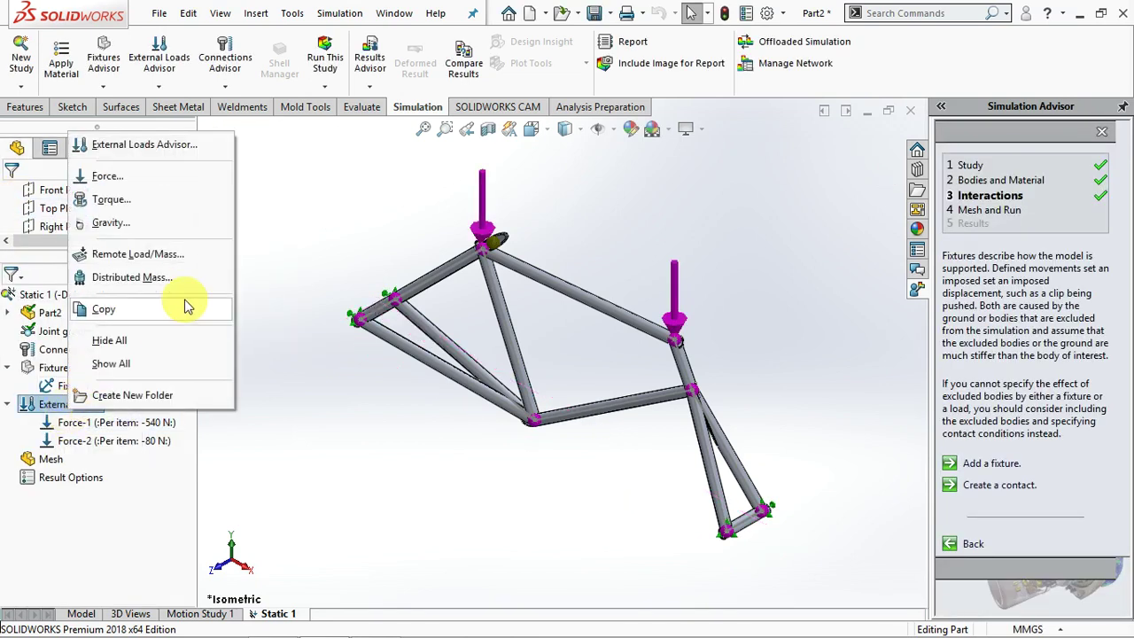
pyautogui.click(156, 196)
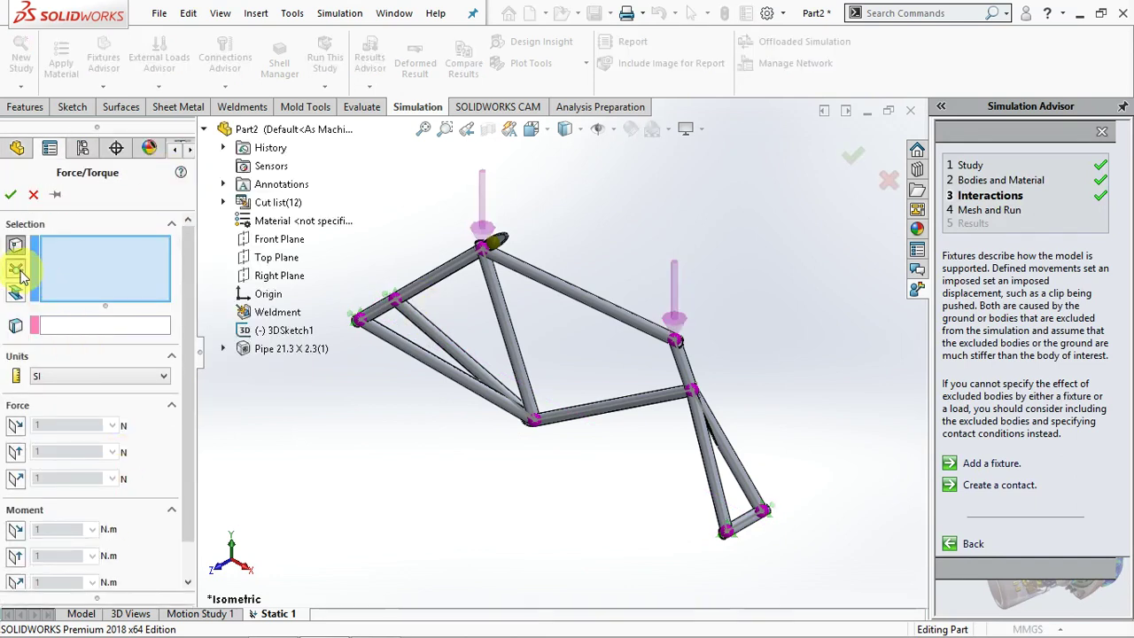
pyautogui.click(534, 419)
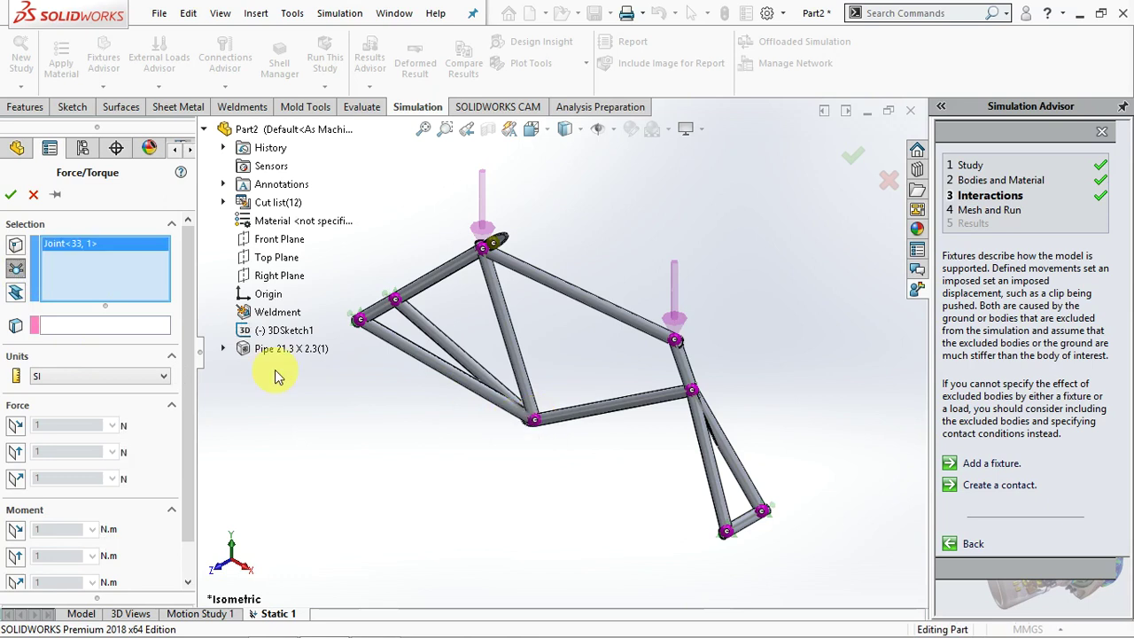
pyautogui.click(99, 329)
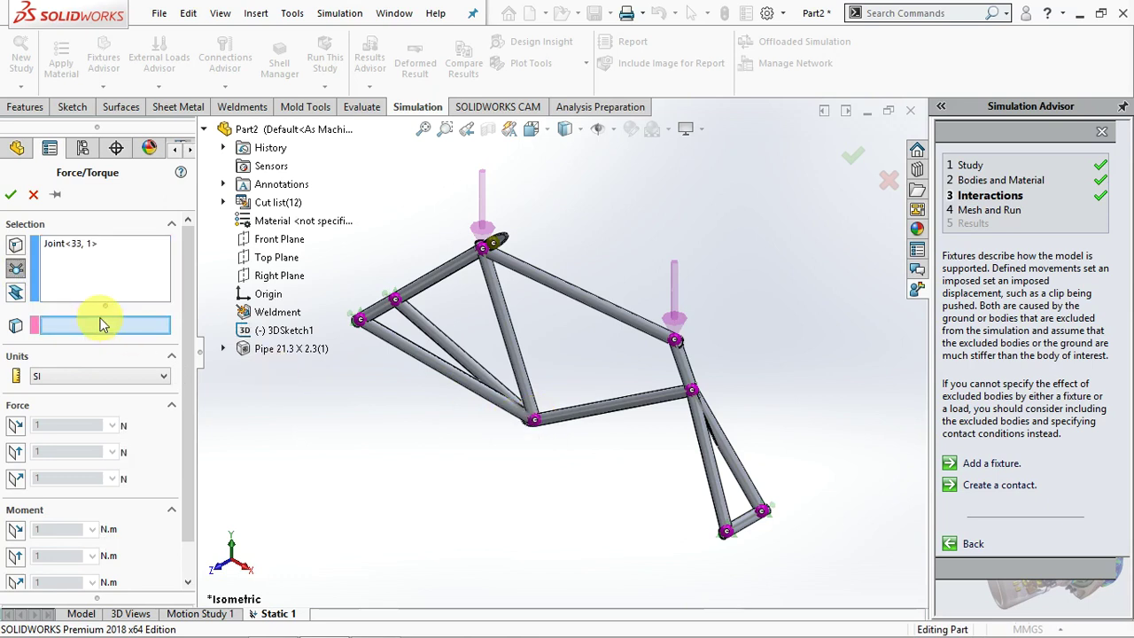
pyautogui.click(266, 258)
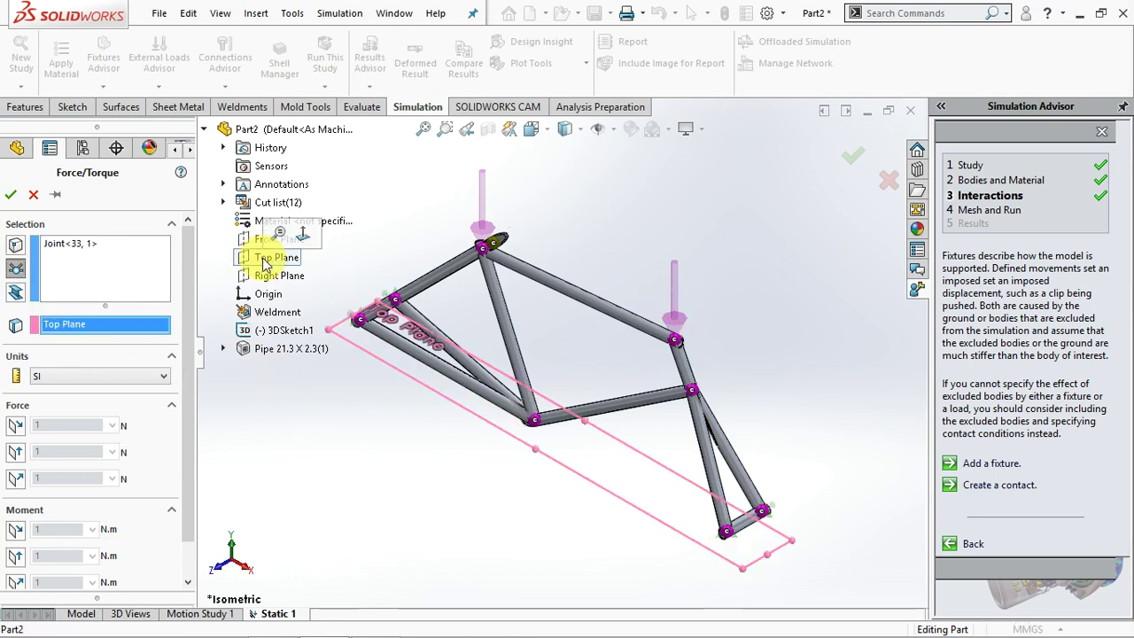
pyautogui.click(24, 483)
# - Set the third force to 180 N reversed downward, adjust its symbol size, and confirm it
pyautogui.click(270, 623)
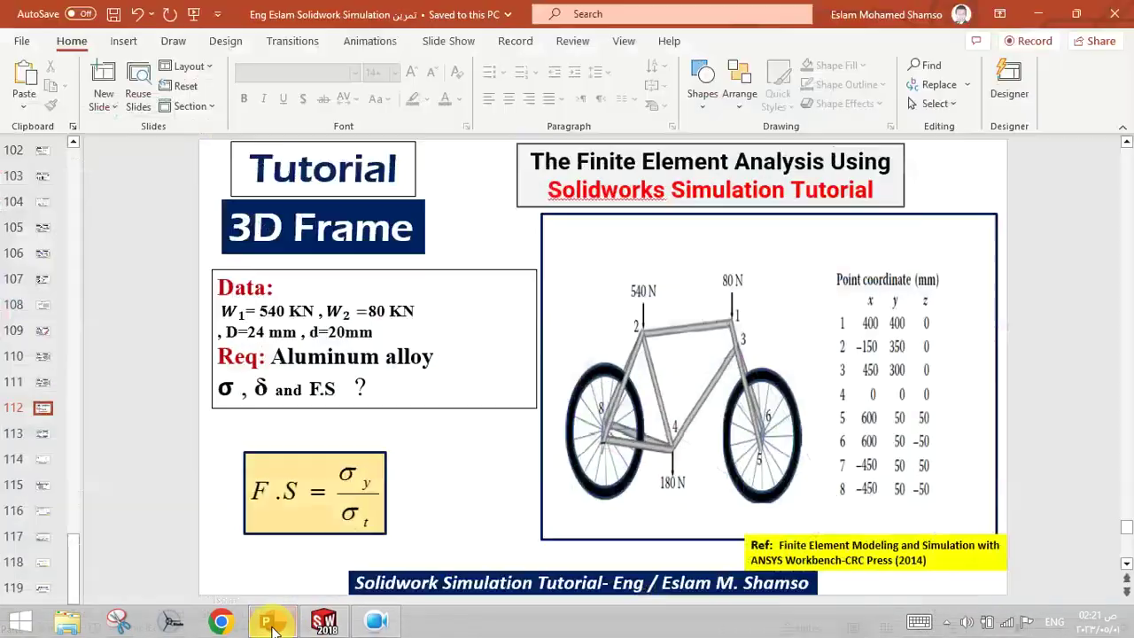
pyautogui.click(273, 626)
pyautogui.click(76, 478)
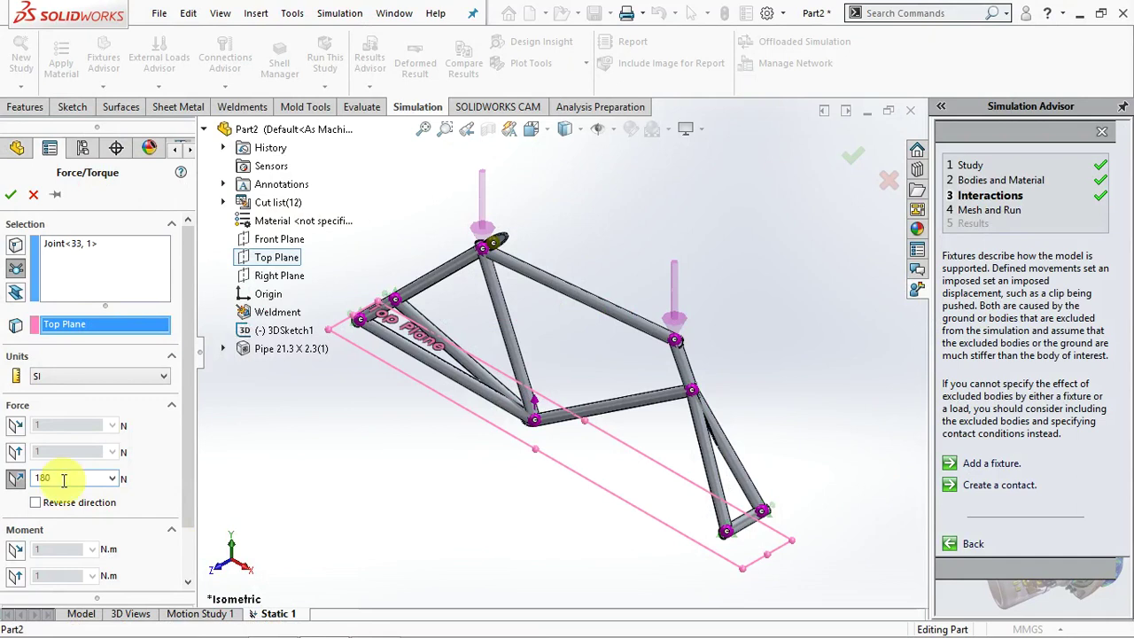
pyautogui.click(35, 504)
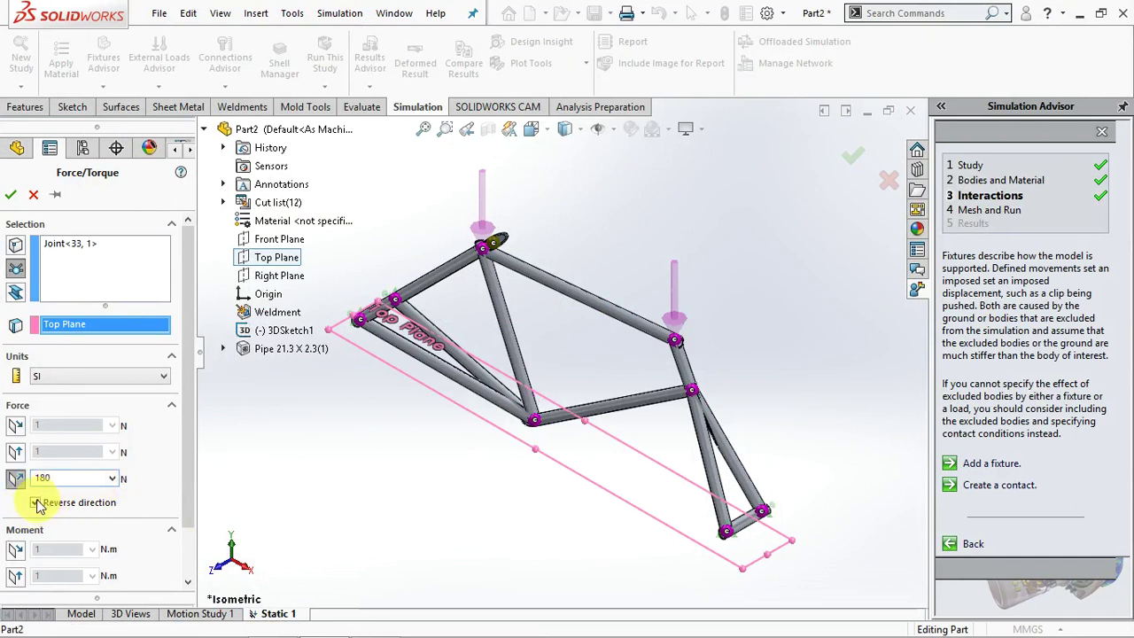
pyautogui.click(34, 503)
pyautogui.scroll(-2, 190, 450)
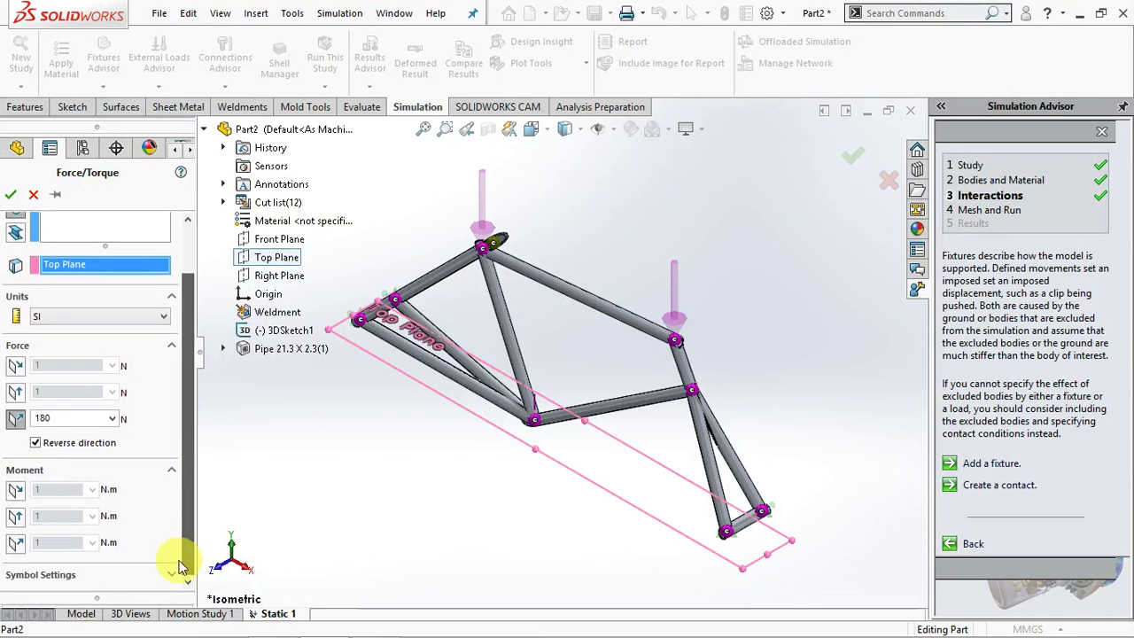
pyautogui.click(104, 572)
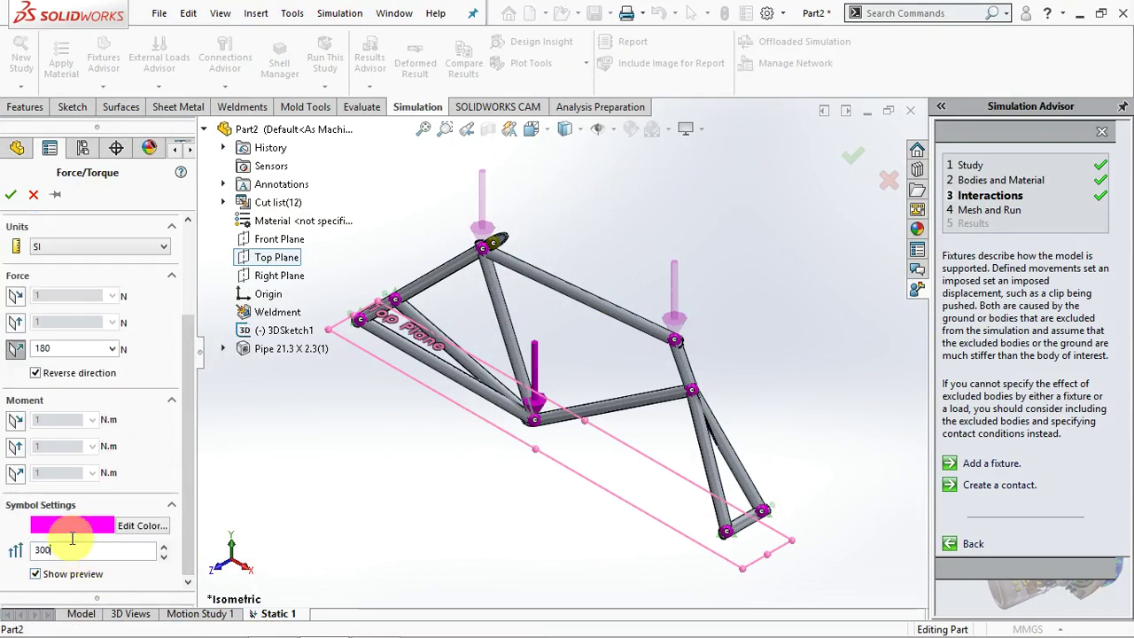
pyautogui.click(11, 196)
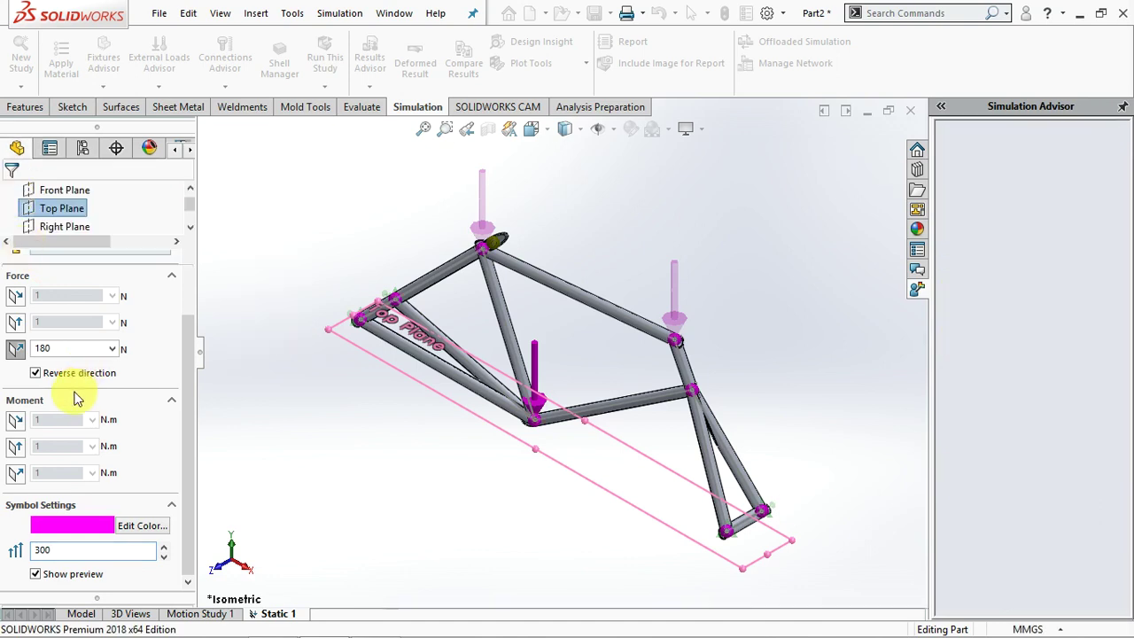
pyautogui.rightClick(48, 476)
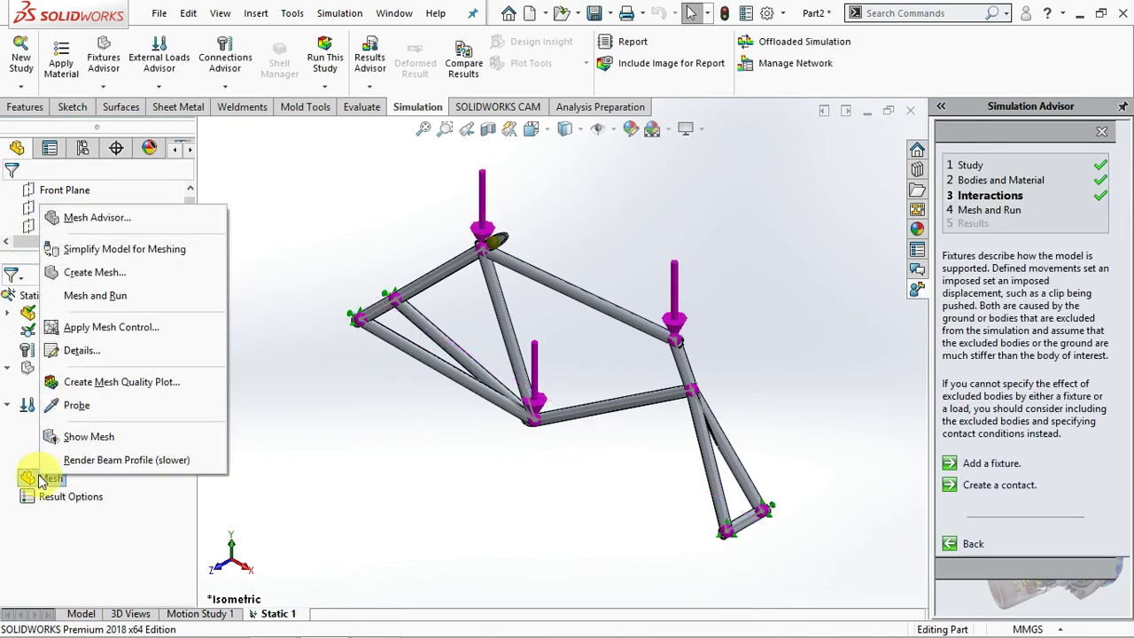
# - Mesh and run Static 1, hide the Task Pane, and orbit to inspect the deformed frame
pyautogui.click(71, 270)
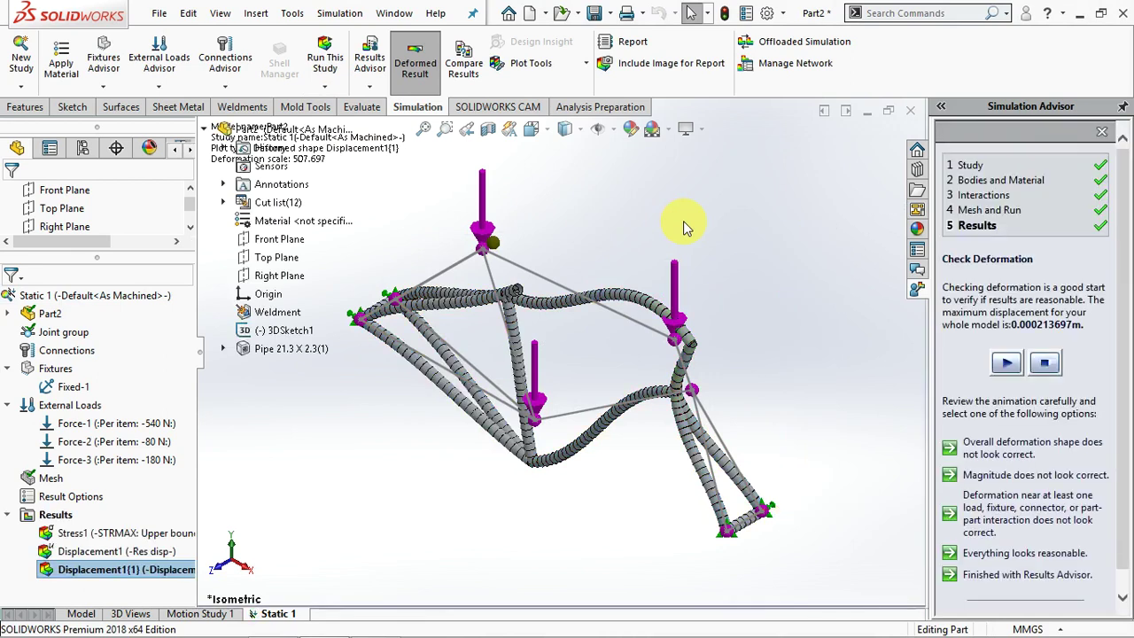
pyautogui.click(917, 148)
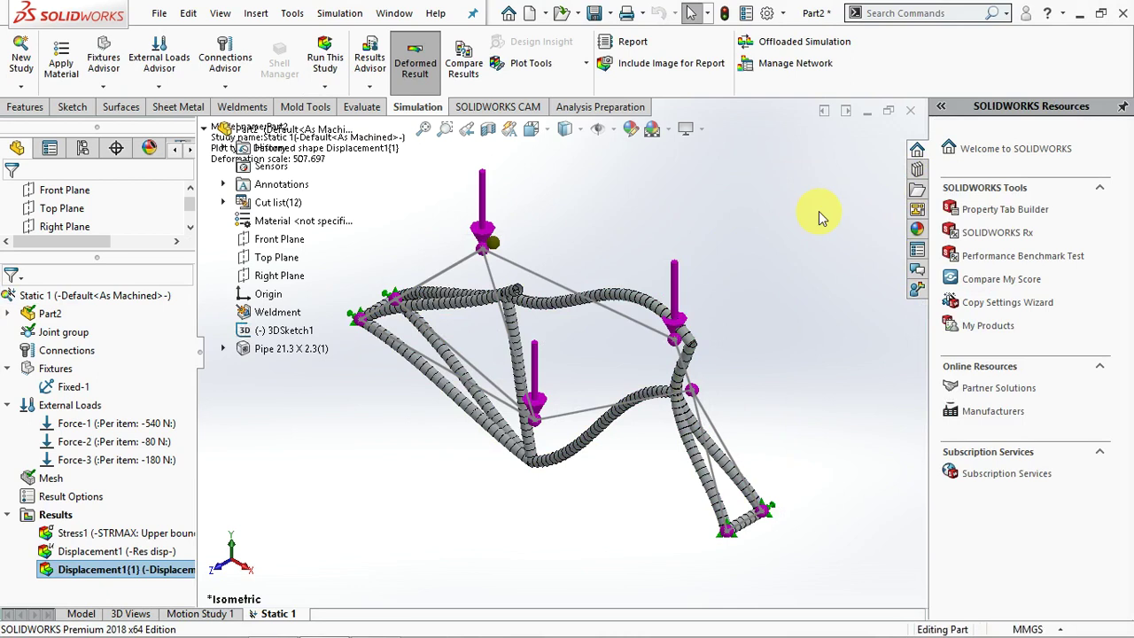
pyautogui.click(1124, 107)
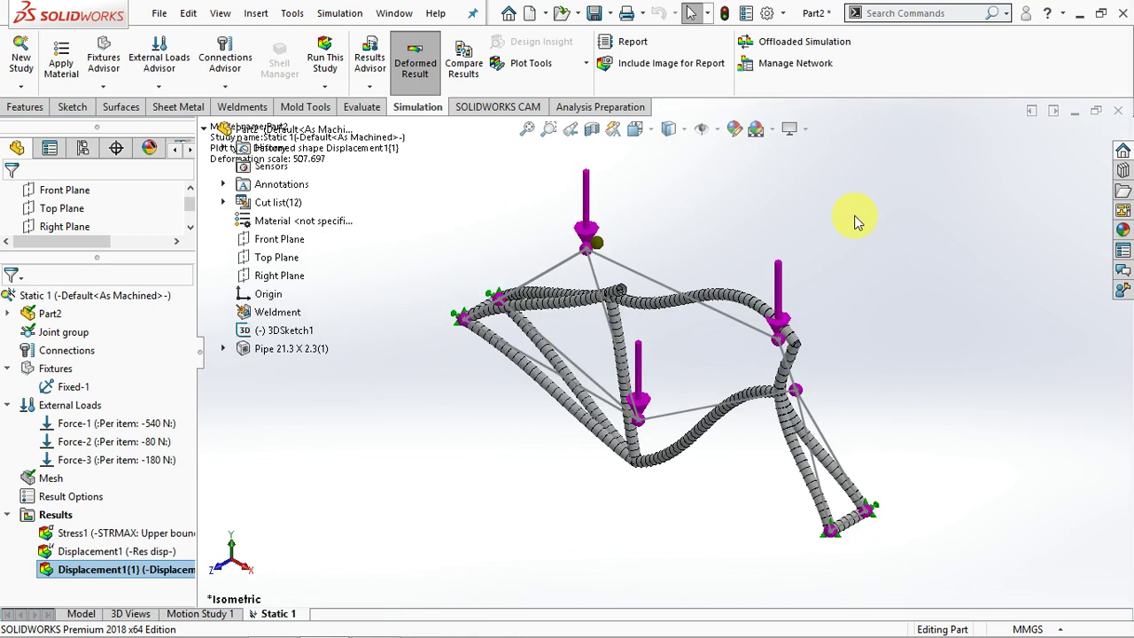
pyautogui.moveTo(803, 381)
pyautogui.mouseDown(button='middle')
pyautogui.moveTo(917, 367)
pyautogui.moveTo(807, 379)
pyautogui.moveTo(807, 420)
pyautogui.moveTo(853, 435)
pyautogui.moveTo(818, 375)
pyautogui.moveTo(760, 380)
pyautogui.moveTo(772, 405)
pyautogui.mouseUp(button='middle')
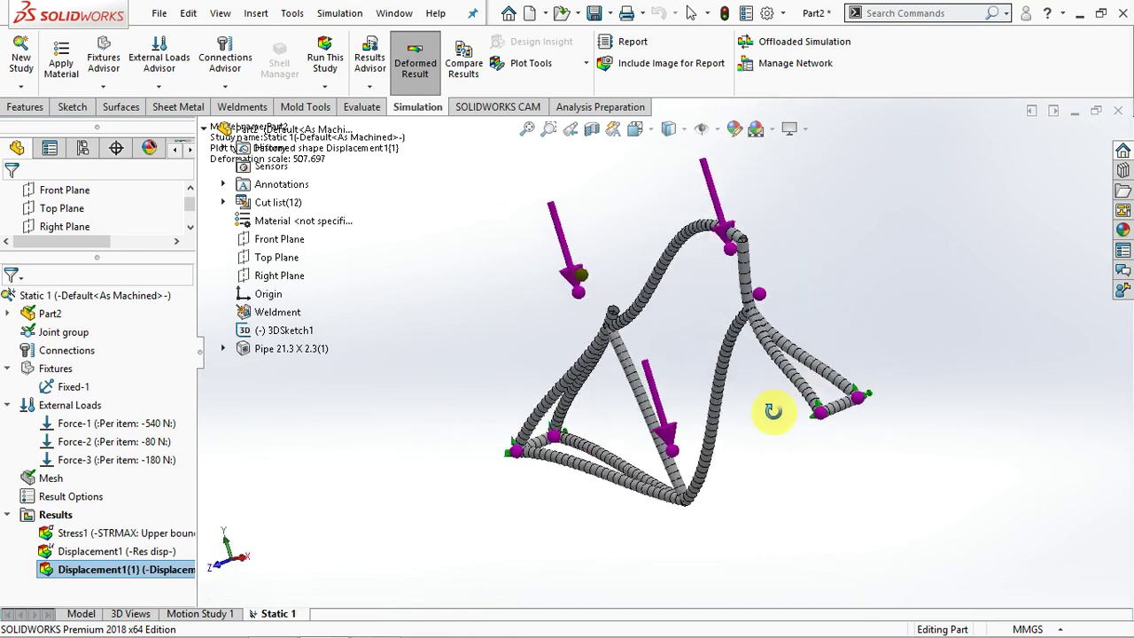
# - Display the Stress1 plot and play its animation, then stop it
pyautogui.doubleClick(138, 531)
pyautogui.moveTo(805, 385)
pyautogui.mouseDown(button='middle')
pyautogui.moveTo(805, 411)
pyautogui.moveTo(806, 400)
pyautogui.mouseUp(button='middle')
pyautogui.click(559, 63)
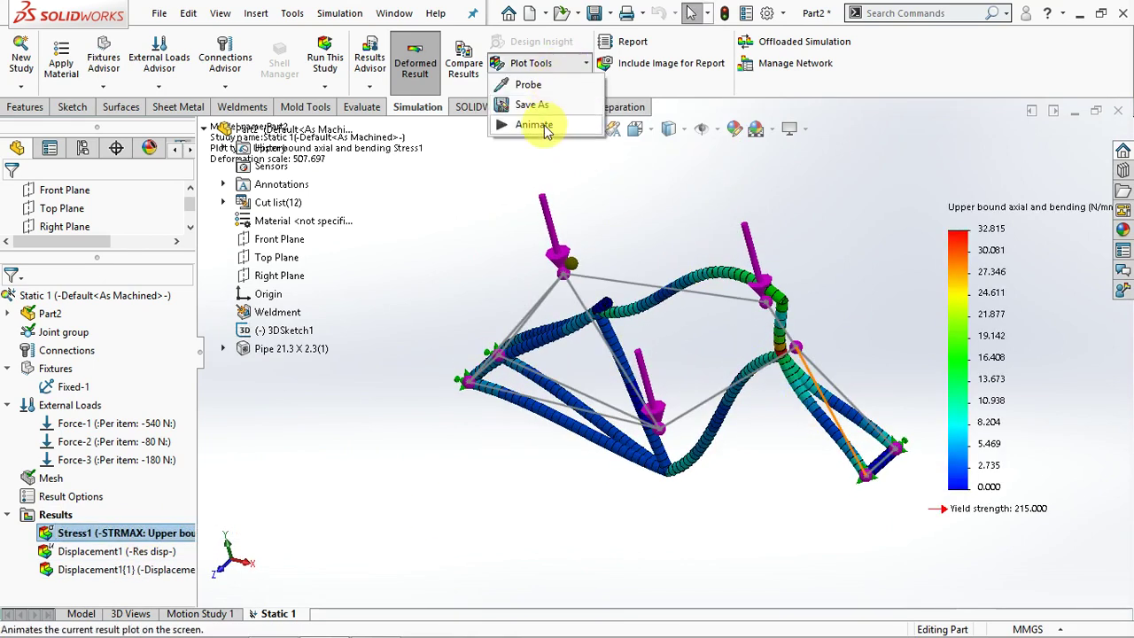
pyautogui.click(702, 252)
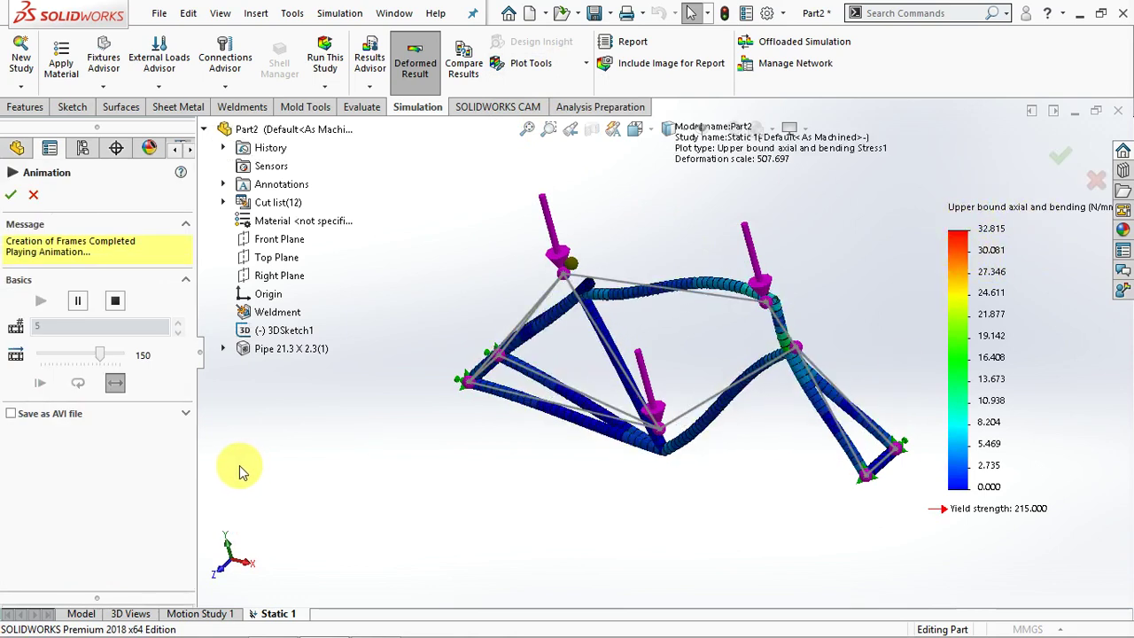
pyautogui.click(11, 195)
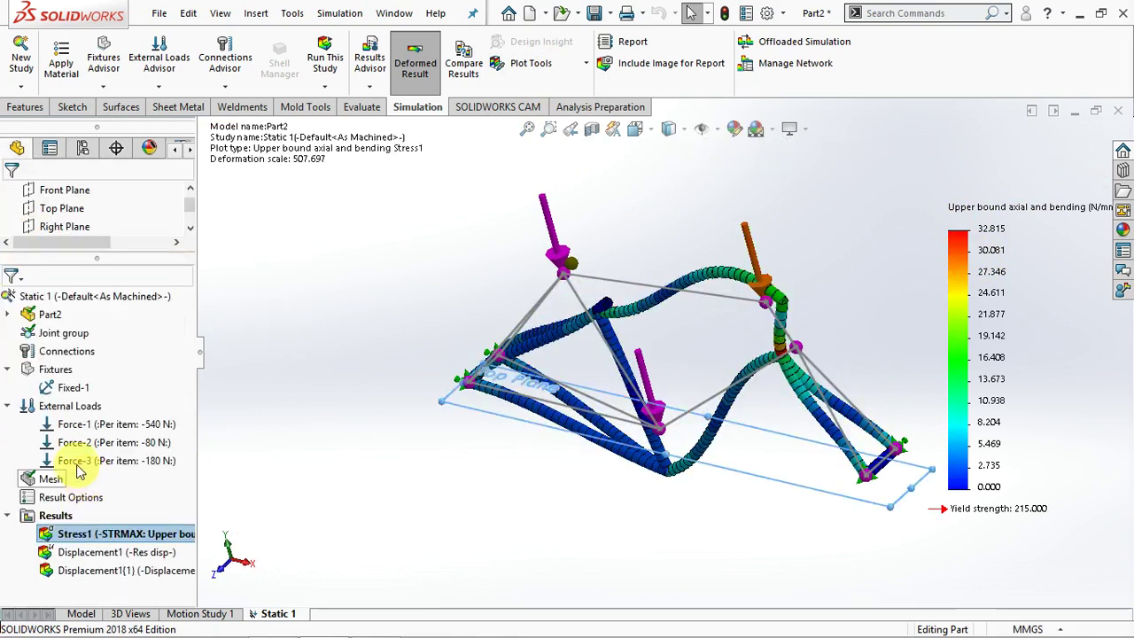
# - Show the Displacement1 plot (max 0.214 mm), cancelling a new stress plot definition
pyautogui.doubleClick(94, 552)
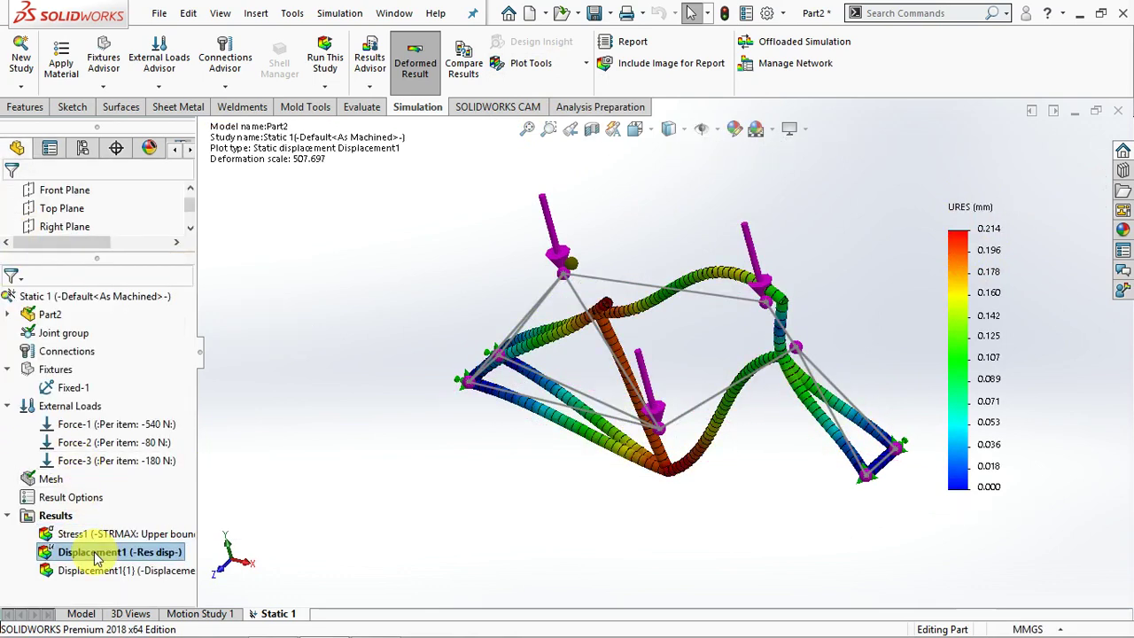
pyautogui.rightClick(55, 516)
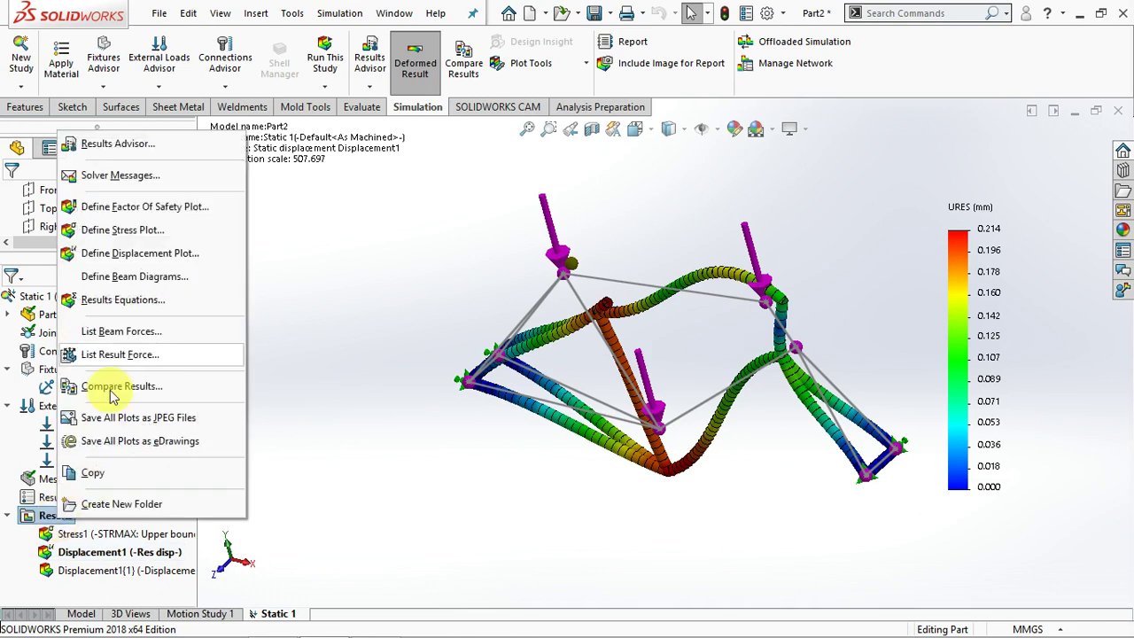
pyautogui.click(105, 230)
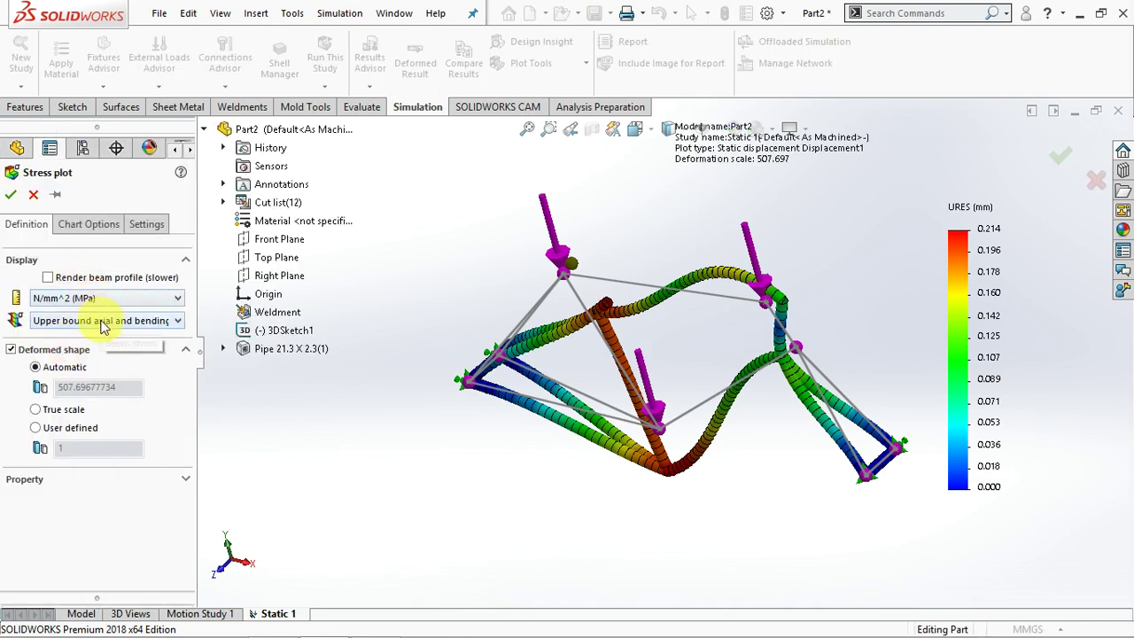
pyautogui.click(29, 201)
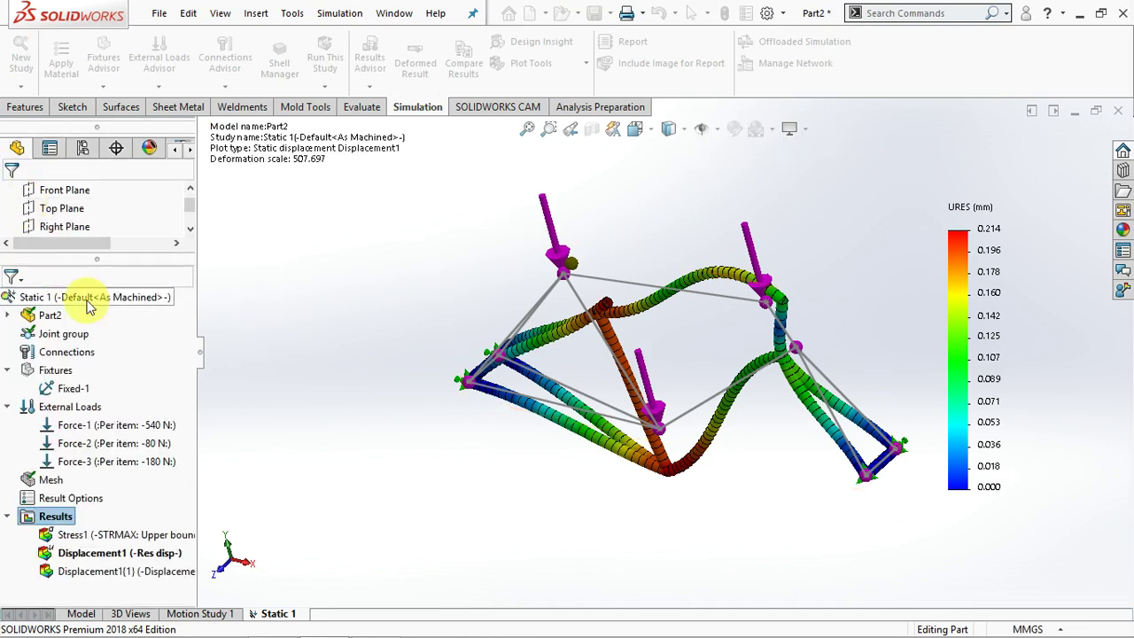
# - Define a Factor of Safety plot with automatic criterion (minimum FOS 6.6), then redisplay Stress1
pyautogui.rightClick(62, 517)
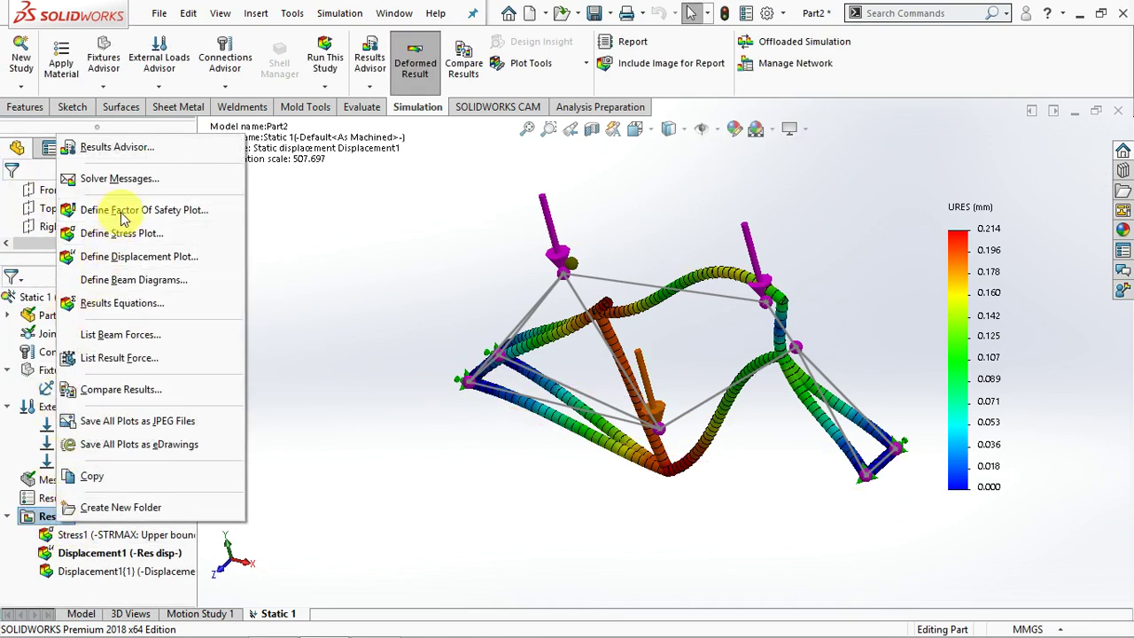
pyautogui.press('Escape')
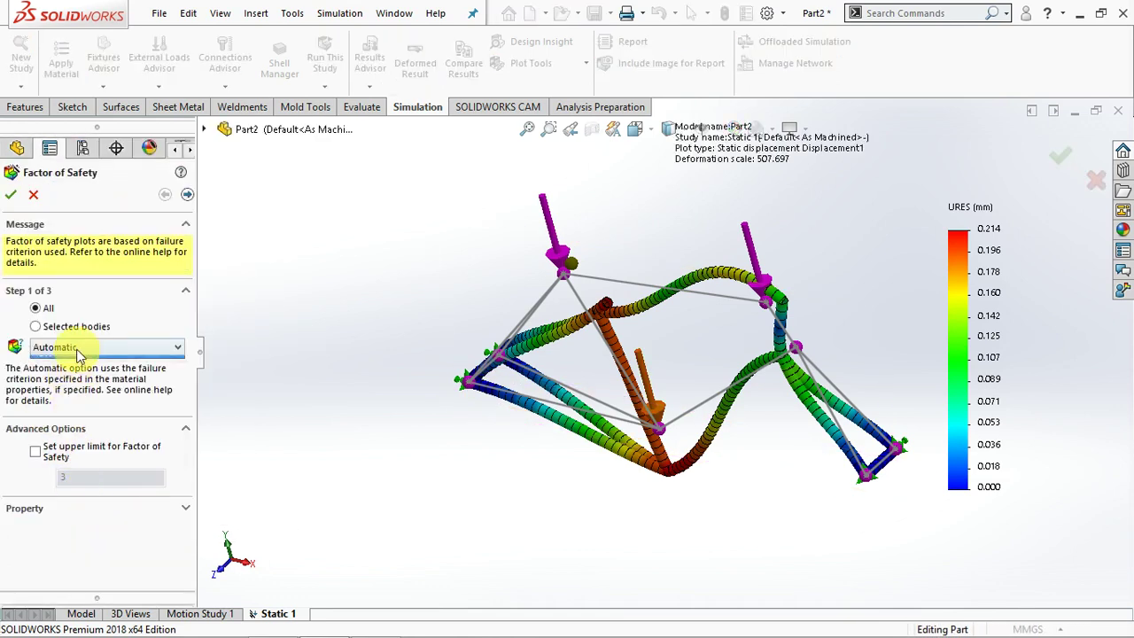
pyautogui.click(75, 350)
pyautogui.click(5, 203)
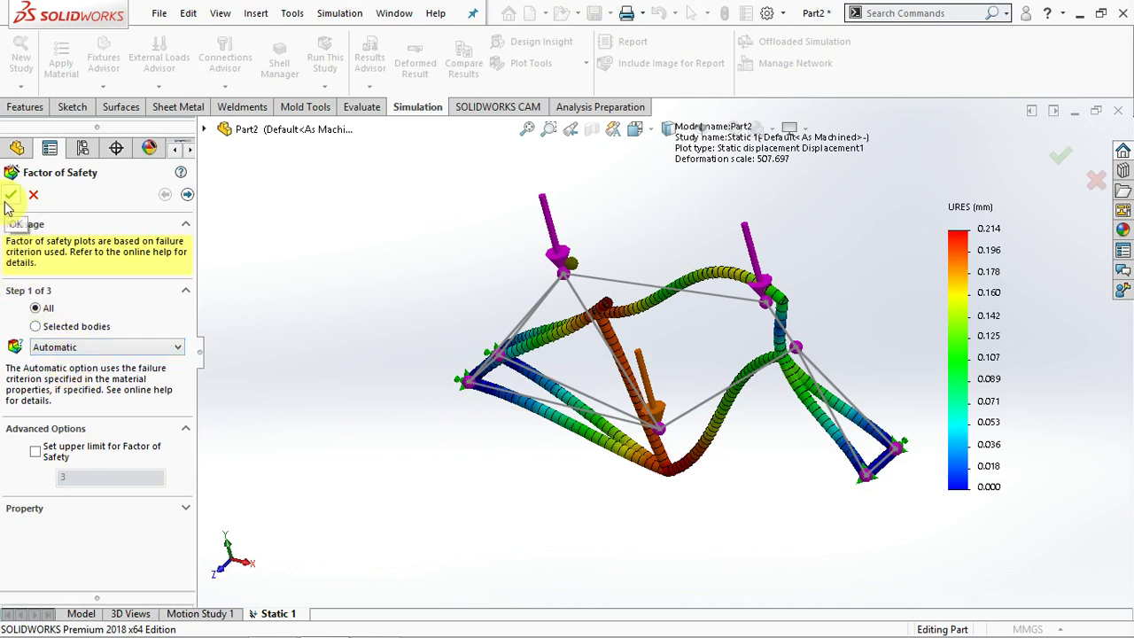
pyautogui.click(7, 200)
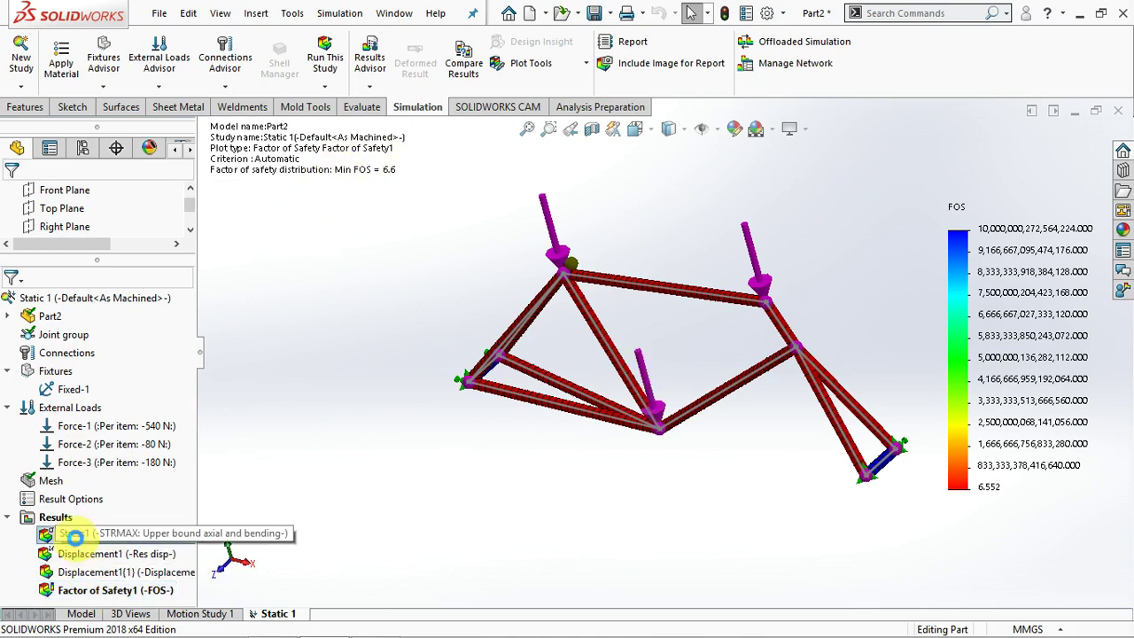
pyautogui.doubleClick(73, 535)
pyautogui.click(536, 63)
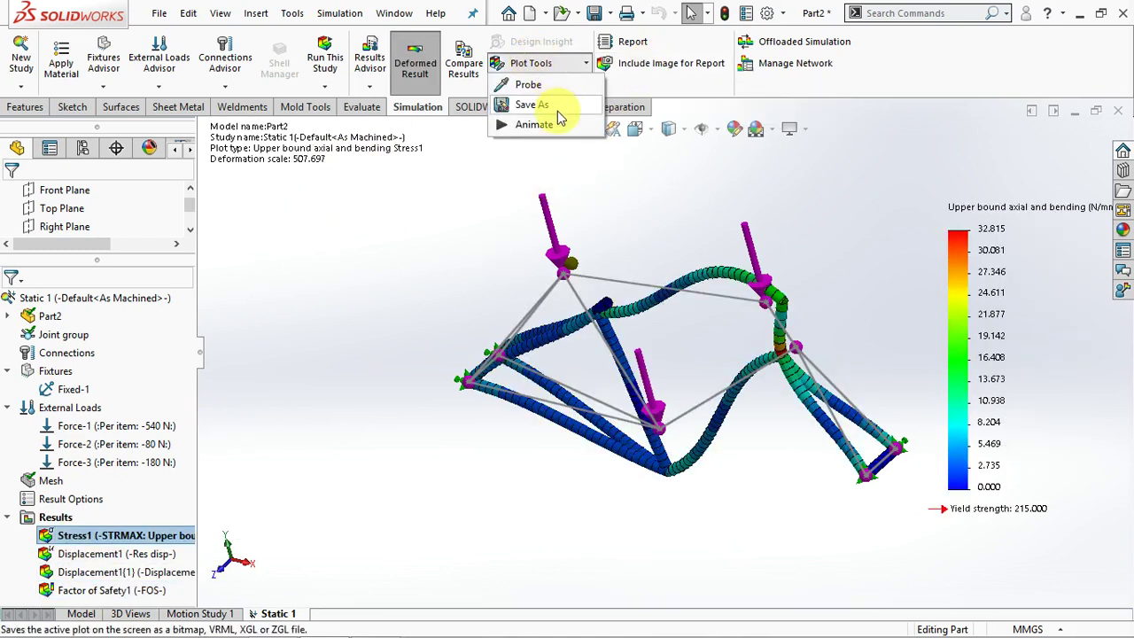
pyautogui.click(557, 124)
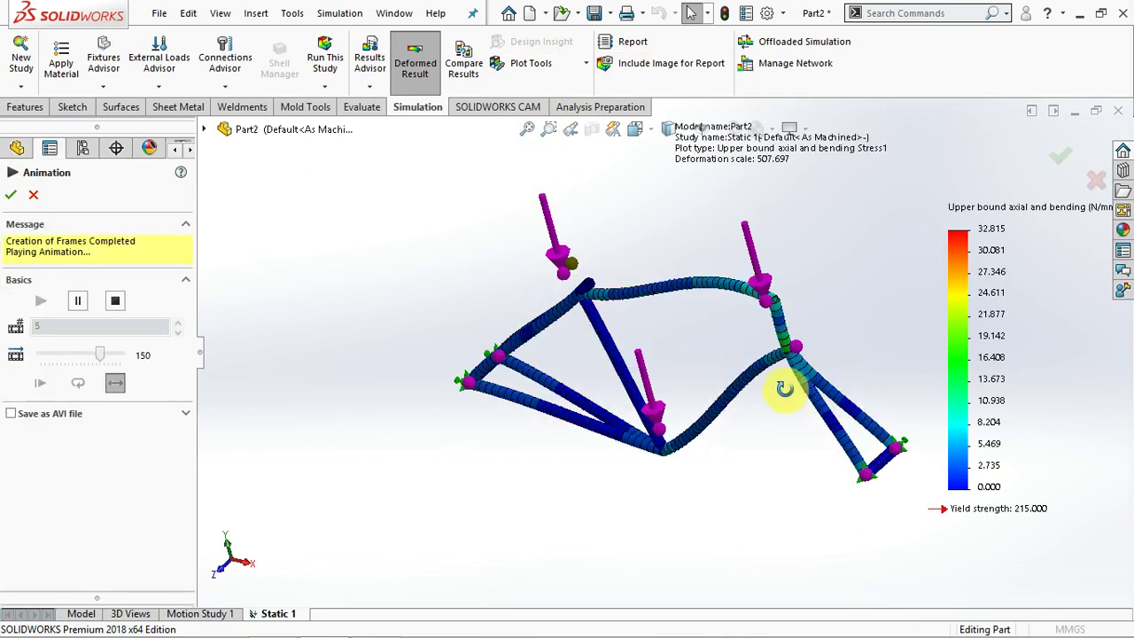
pyautogui.moveTo(785, 388)
pyautogui.mouseDown(button='middle')
pyautogui.moveTo(706, 370)
pyautogui.moveTo(772, 405)
pyautogui.mouseUp(button='middle')
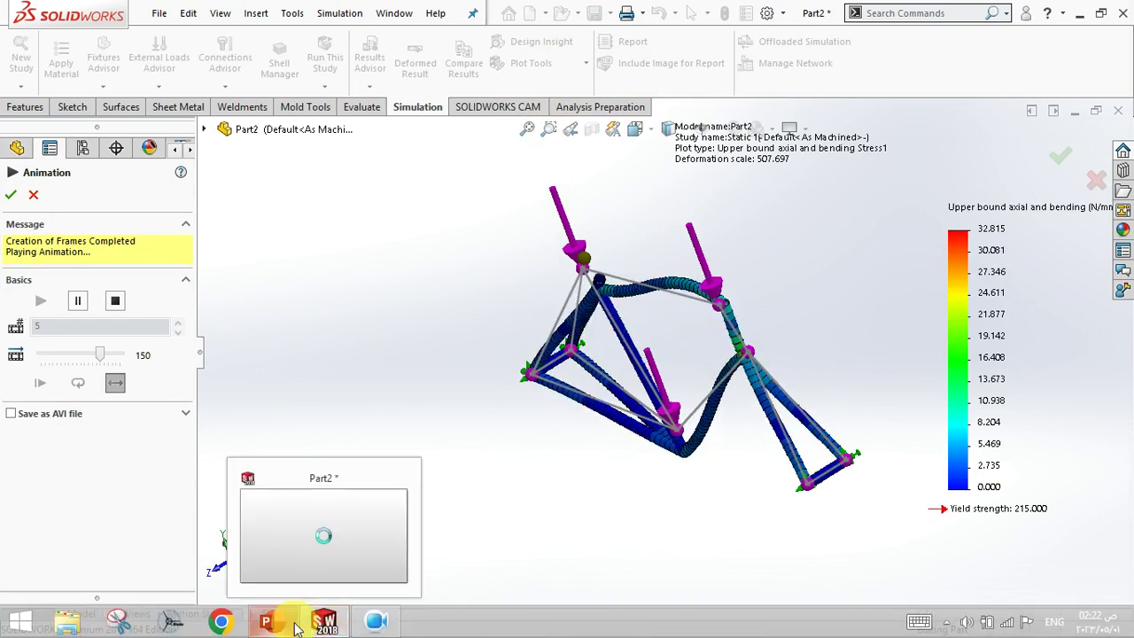
pyautogui.click(280, 626)
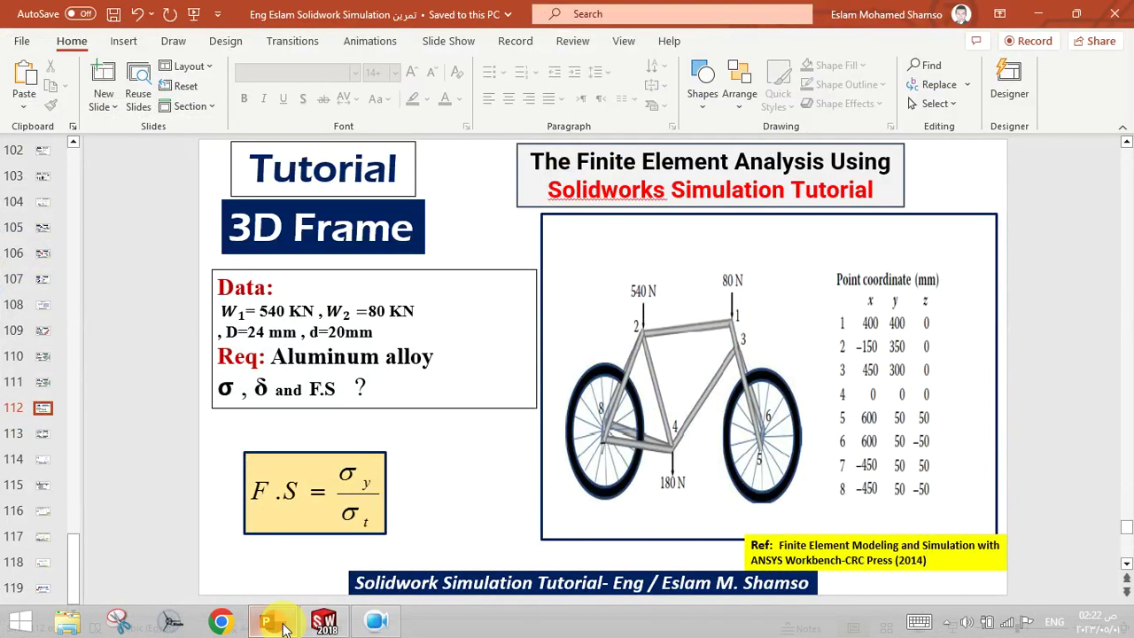
pyautogui.click(280, 625)
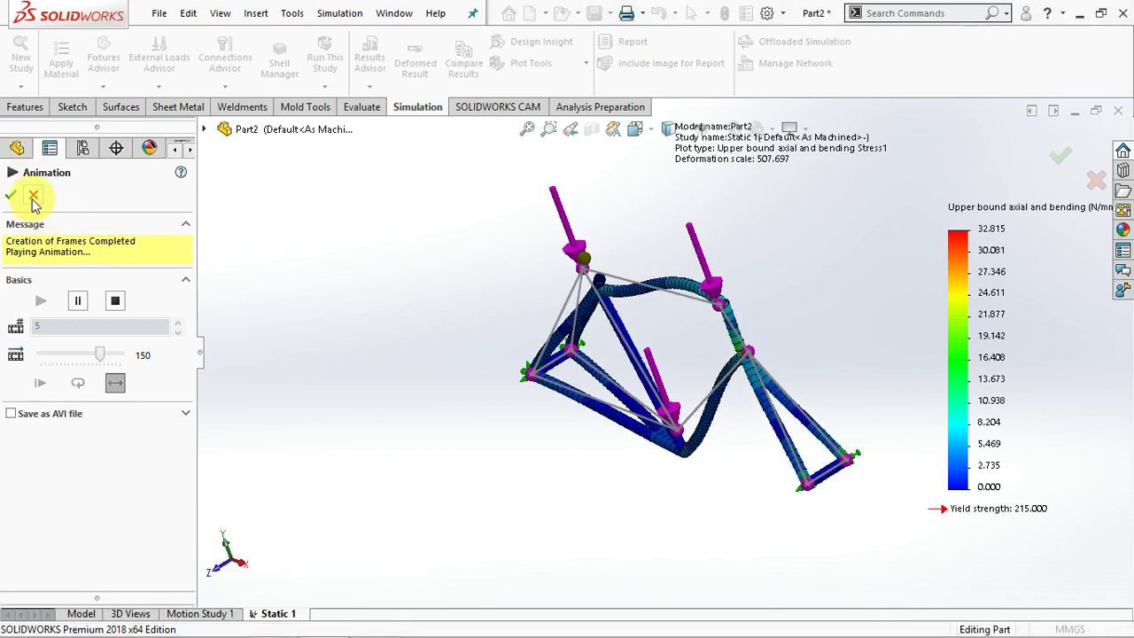
pyautogui.click(11, 194)
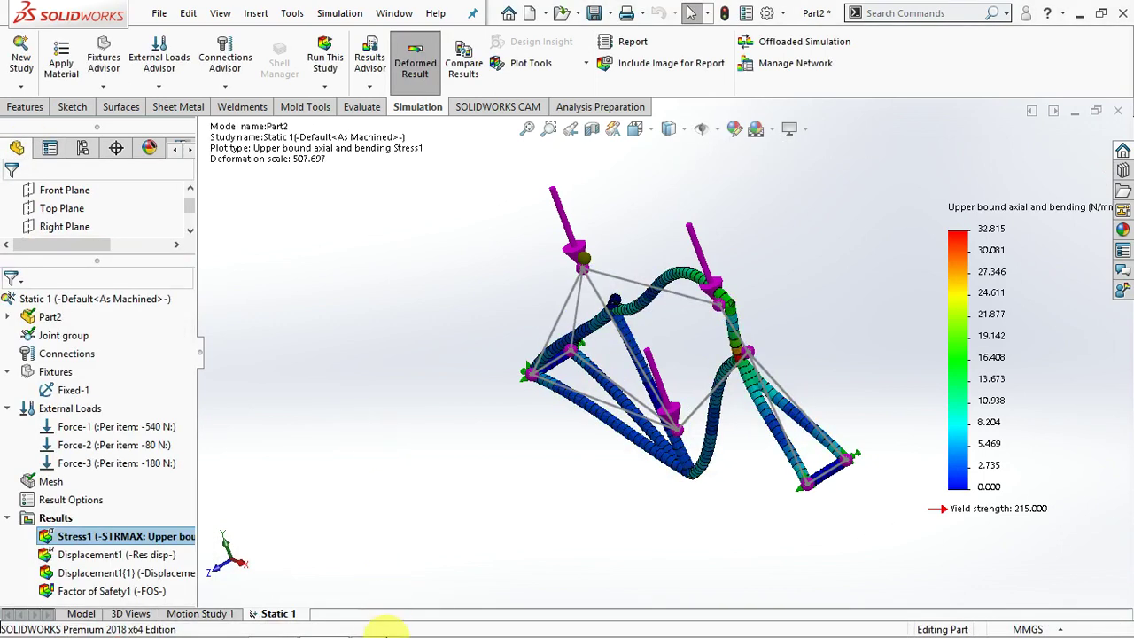
pyautogui.click(386, 626)
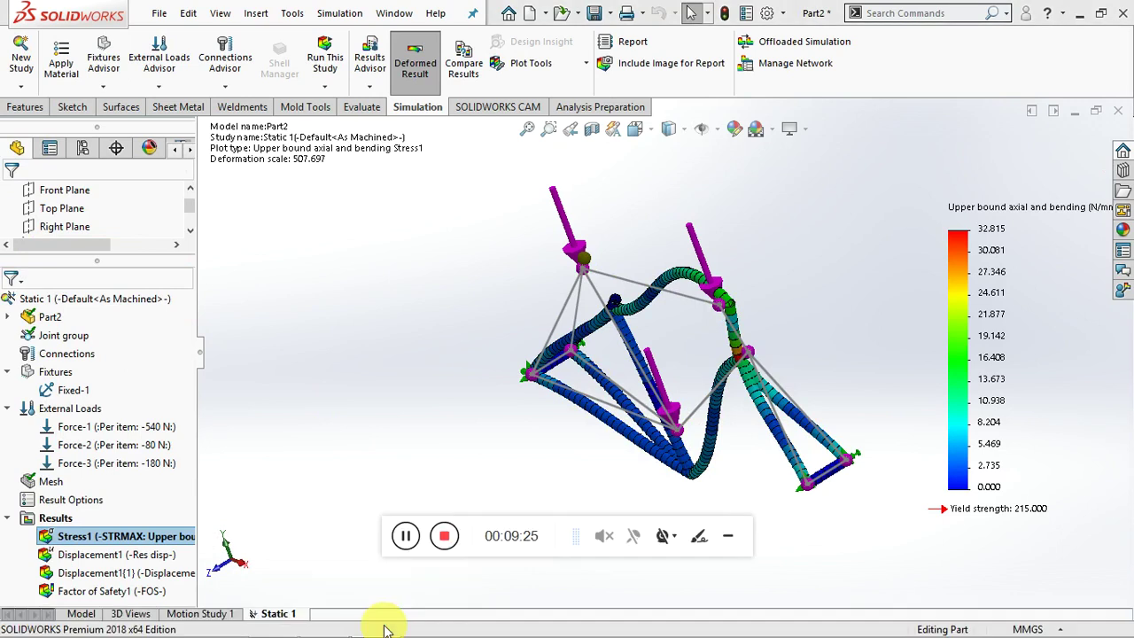